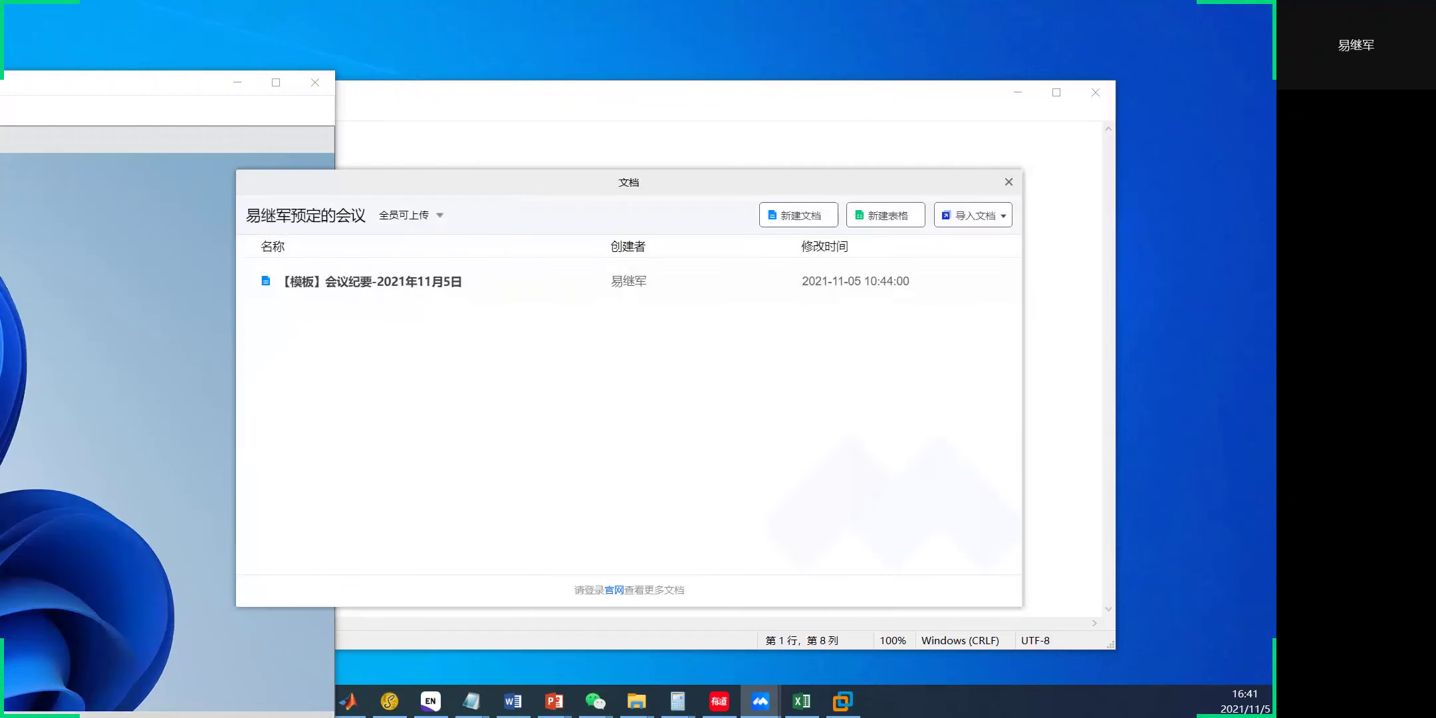
Start importing a document from local storage into the meeting's shared documents.
{"action": "left_click_drag", "start_coordinate": [331, 468], "coordinate": [403, 457]}
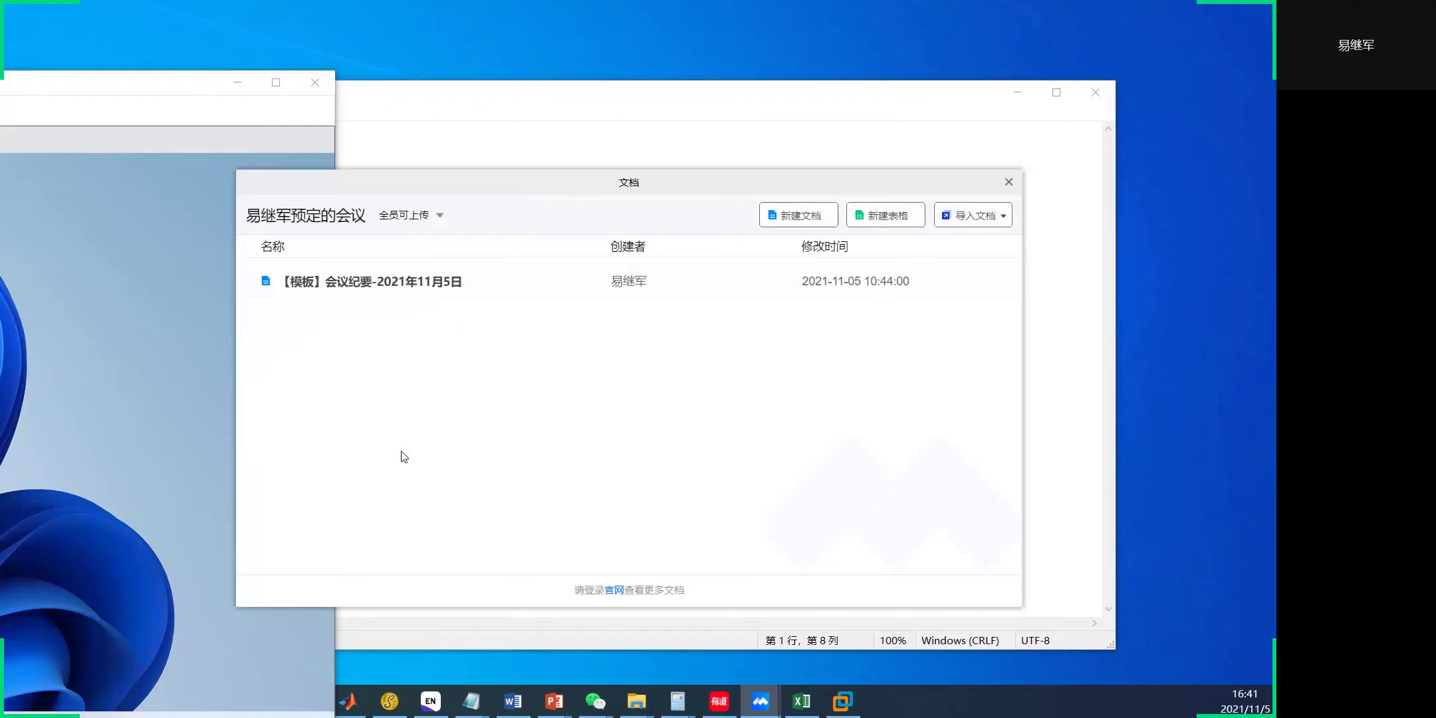
{"action": "left_click", "coordinate": [1003, 219]}
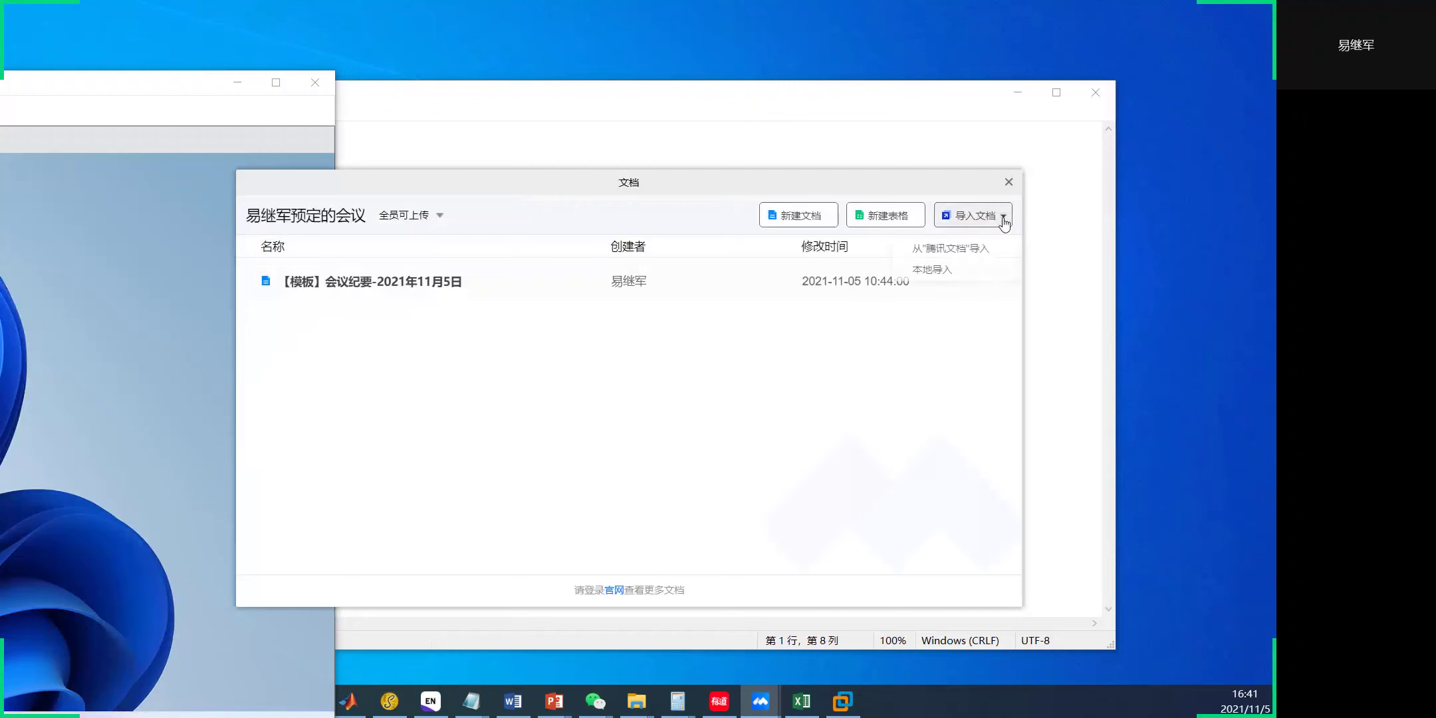
{"action": "left_click", "coordinate": [967, 275]}
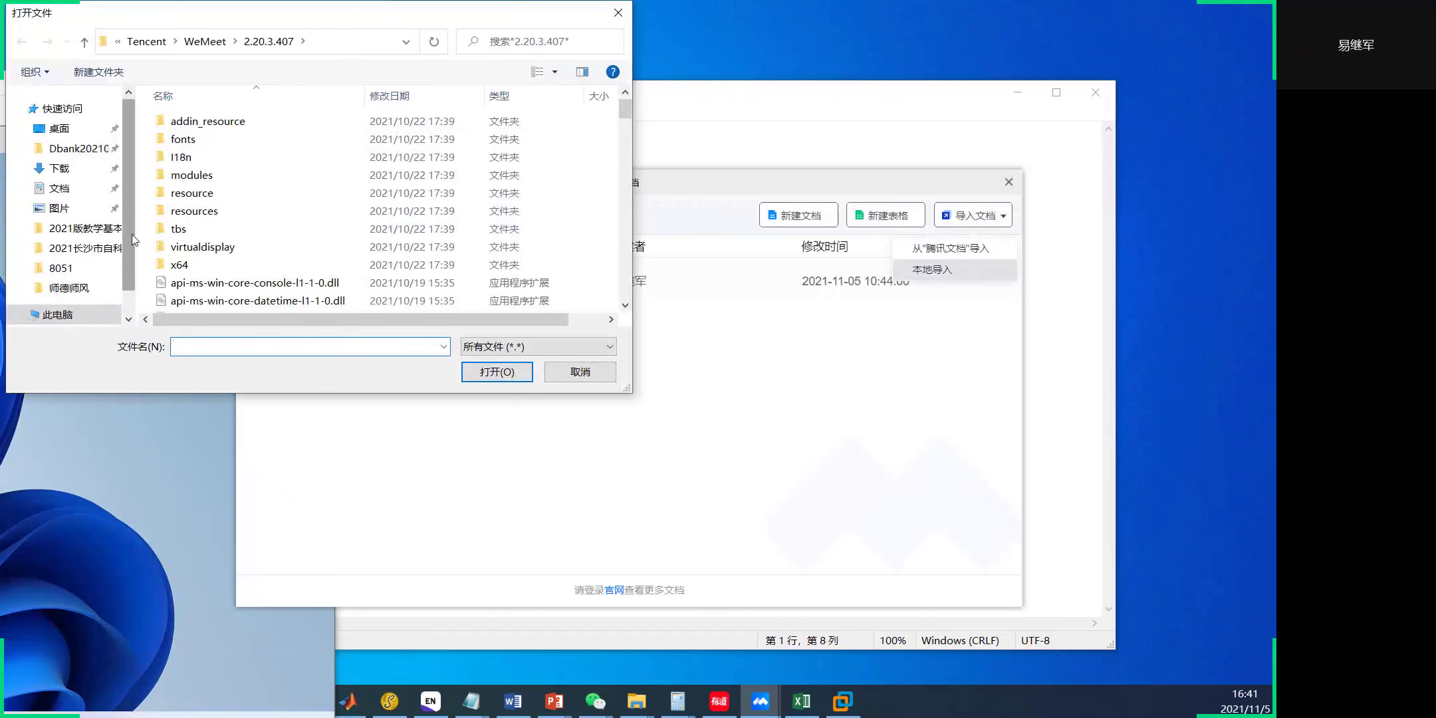
Browse to the local disk (E:) in the file selection dialog.
{"action": "scroll", "coordinate": [124, 268], "scroll_direction": "down", "scroll_amount": 1}
{"action": "left_click", "coordinate": [58, 282]}
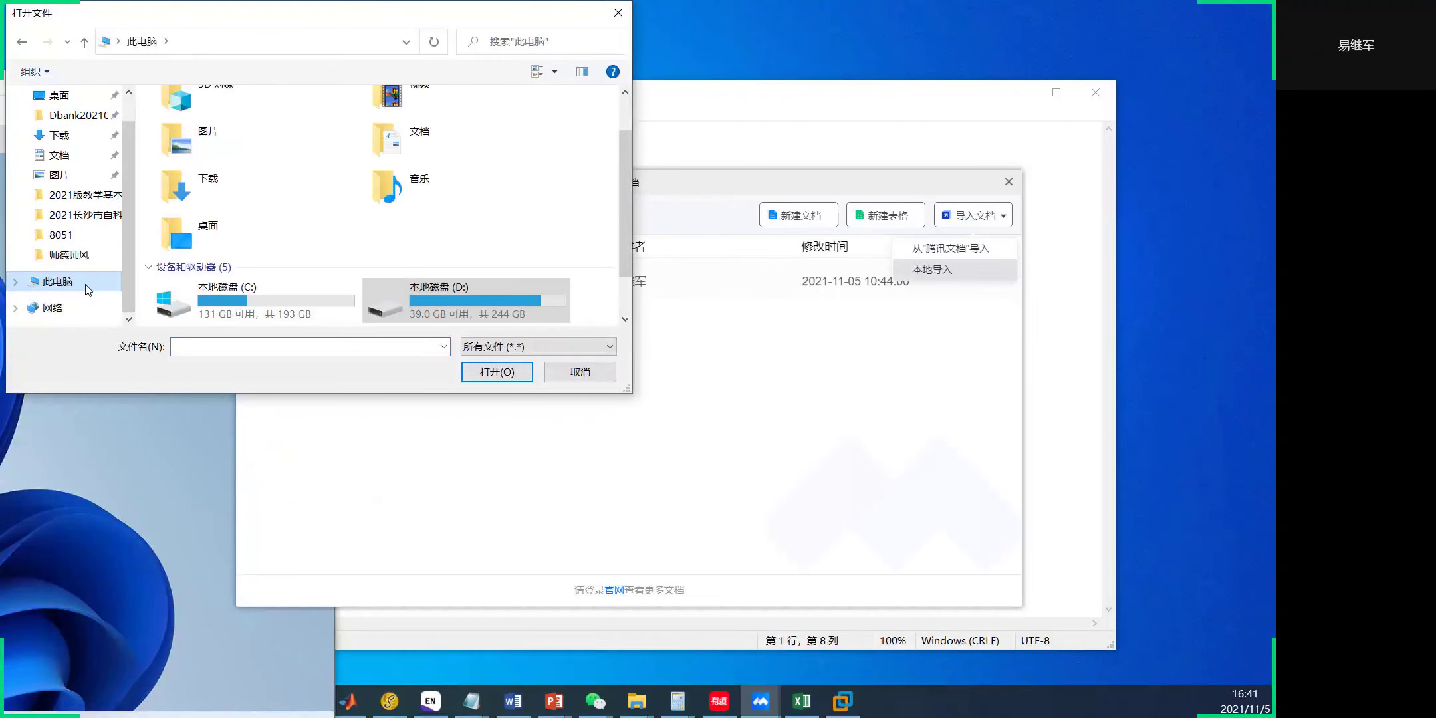
{"action": "left_click_drag", "start_coordinate": [630, 206], "coordinate": [623, 256]}
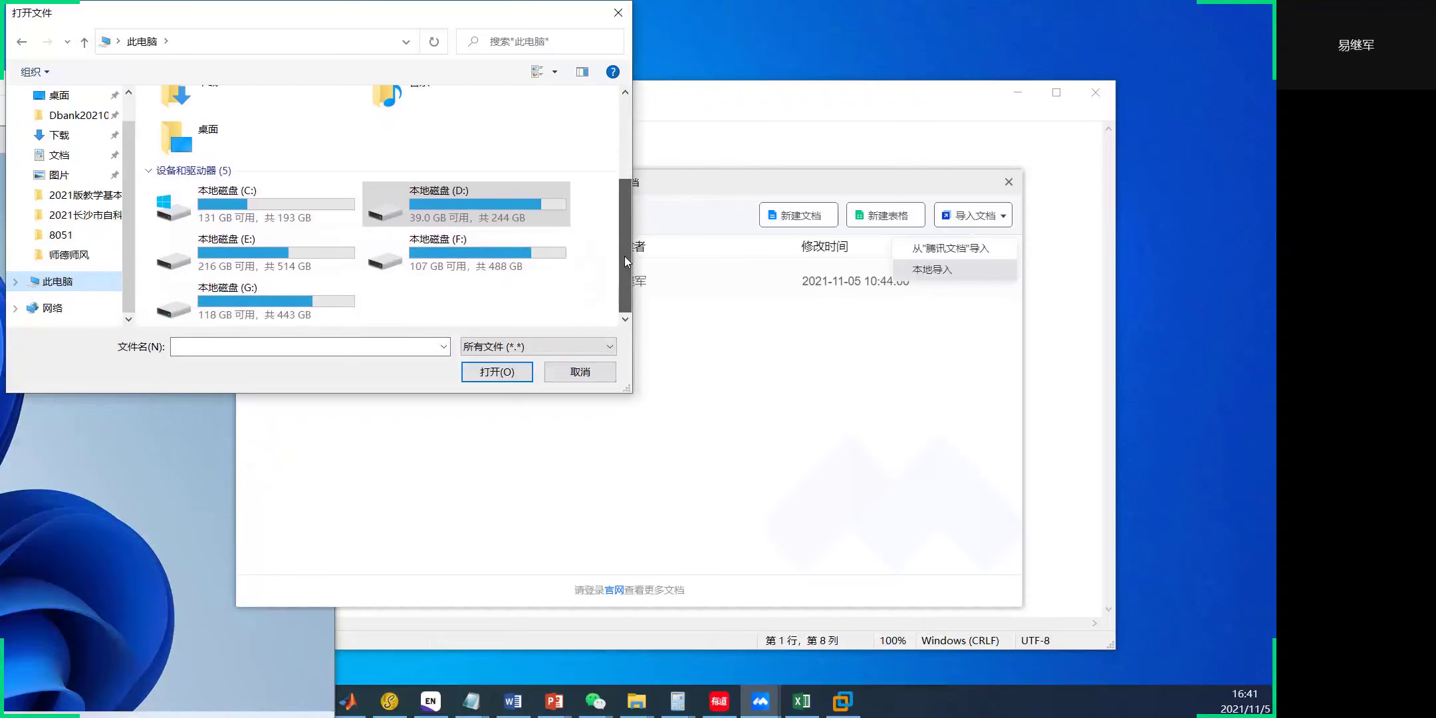
{"action": "double_click", "coordinate": [317, 256]}
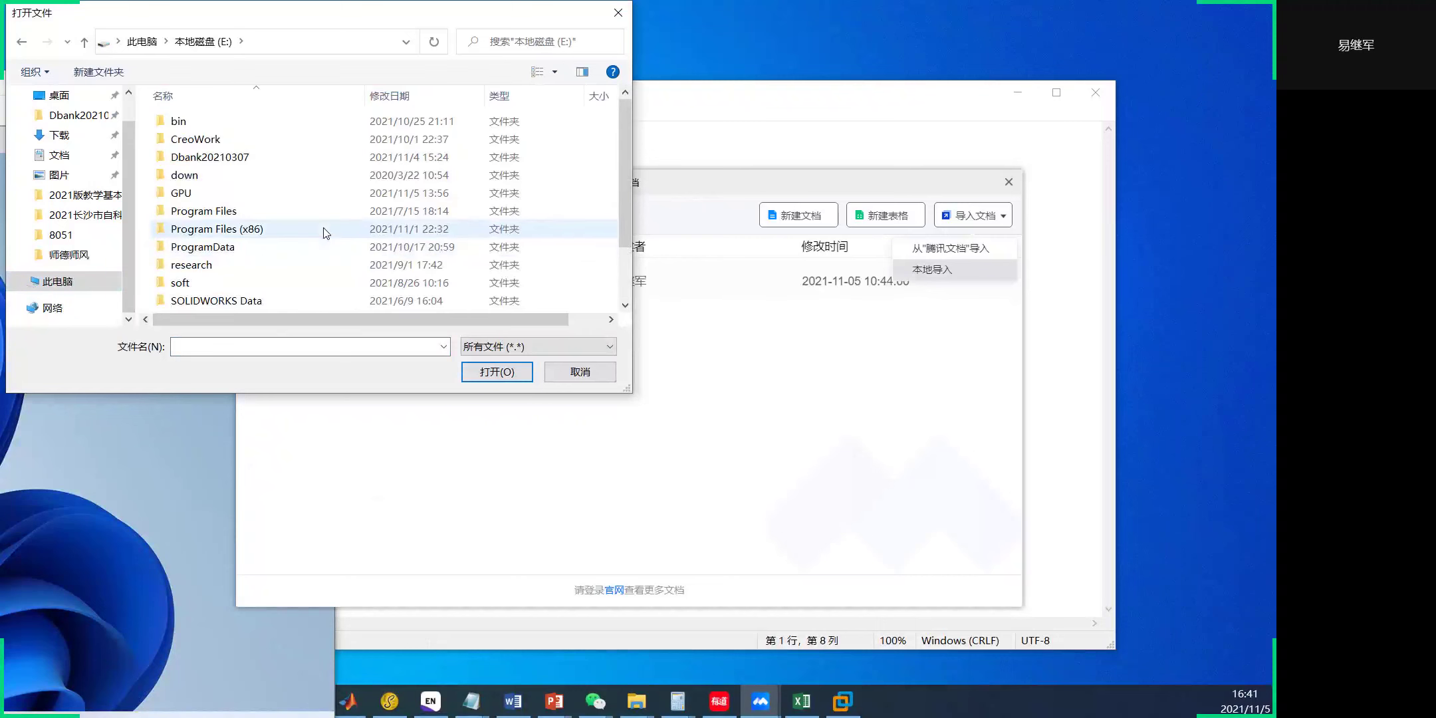
{"action": "scroll", "coordinate": [325, 233], "scroll_direction": "down", "scroll_amount": 1}
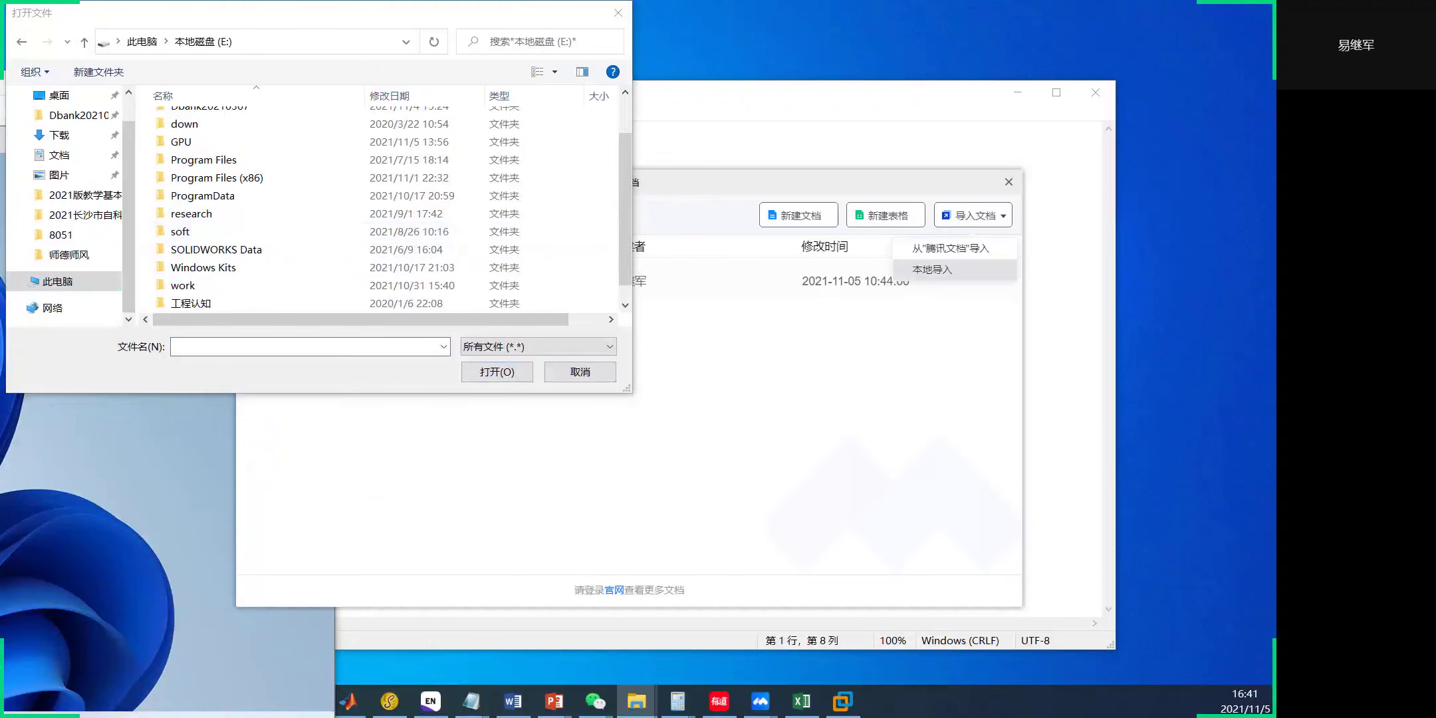
Go to the course's 课件\PPT folder in the file dialog using the copied folder path.
{"action": "left_click", "coordinate": [636, 700]}
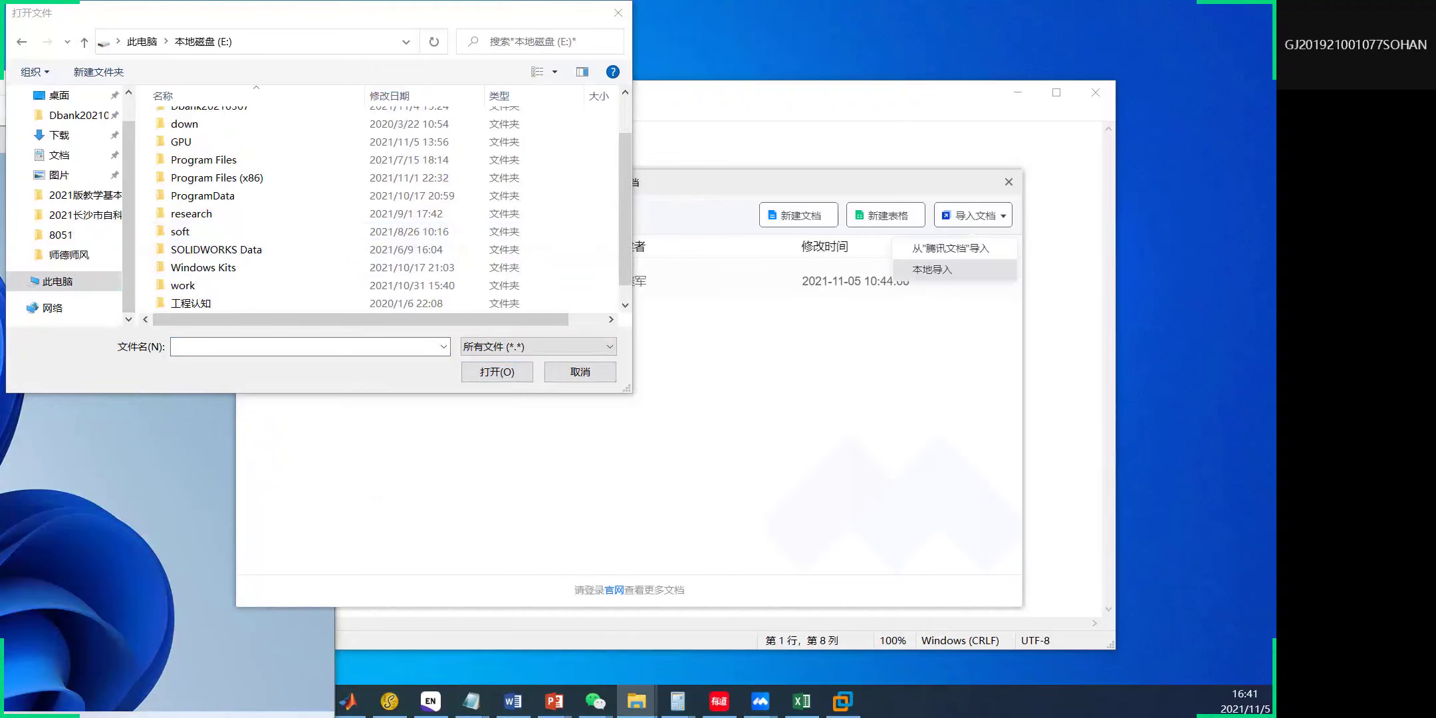
{"action": "right_click", "coordinate": [206, 347]}
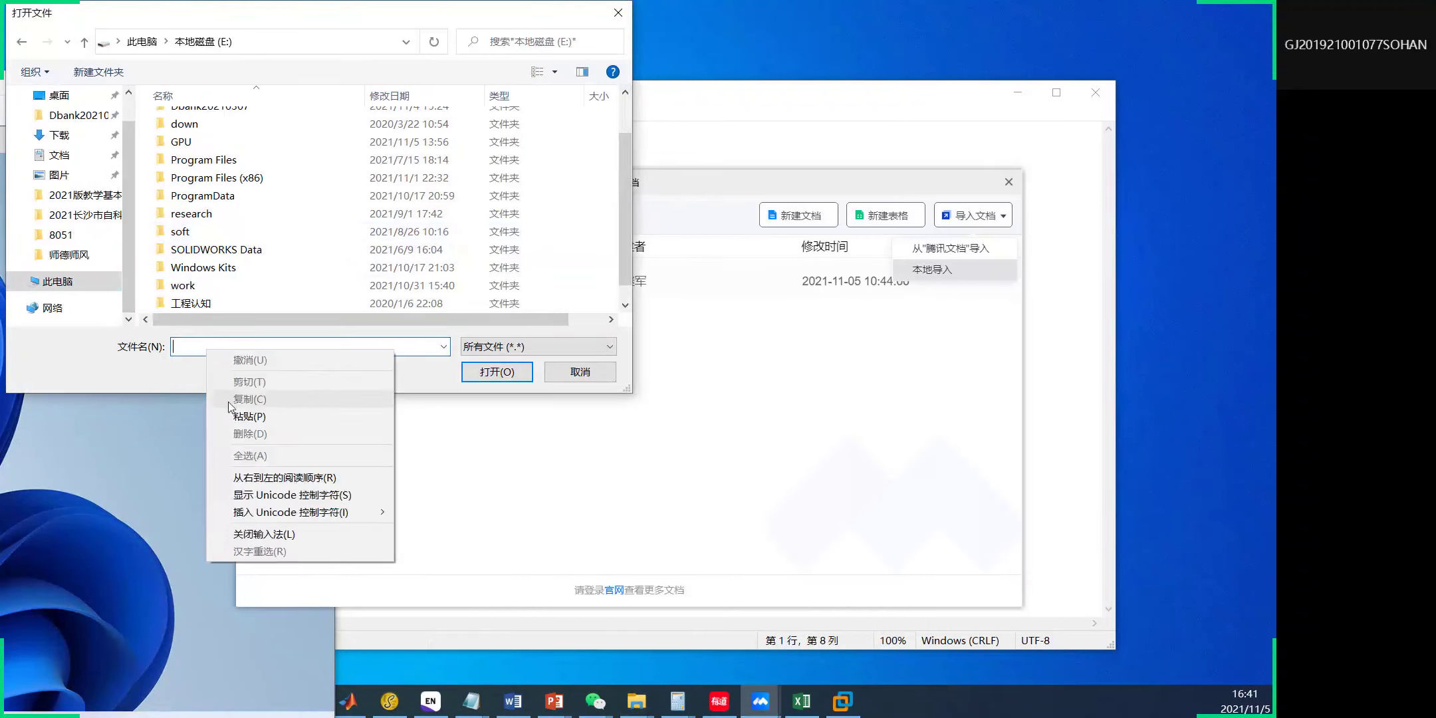
{"action": "left_click", "coordinate": [251, 416]}
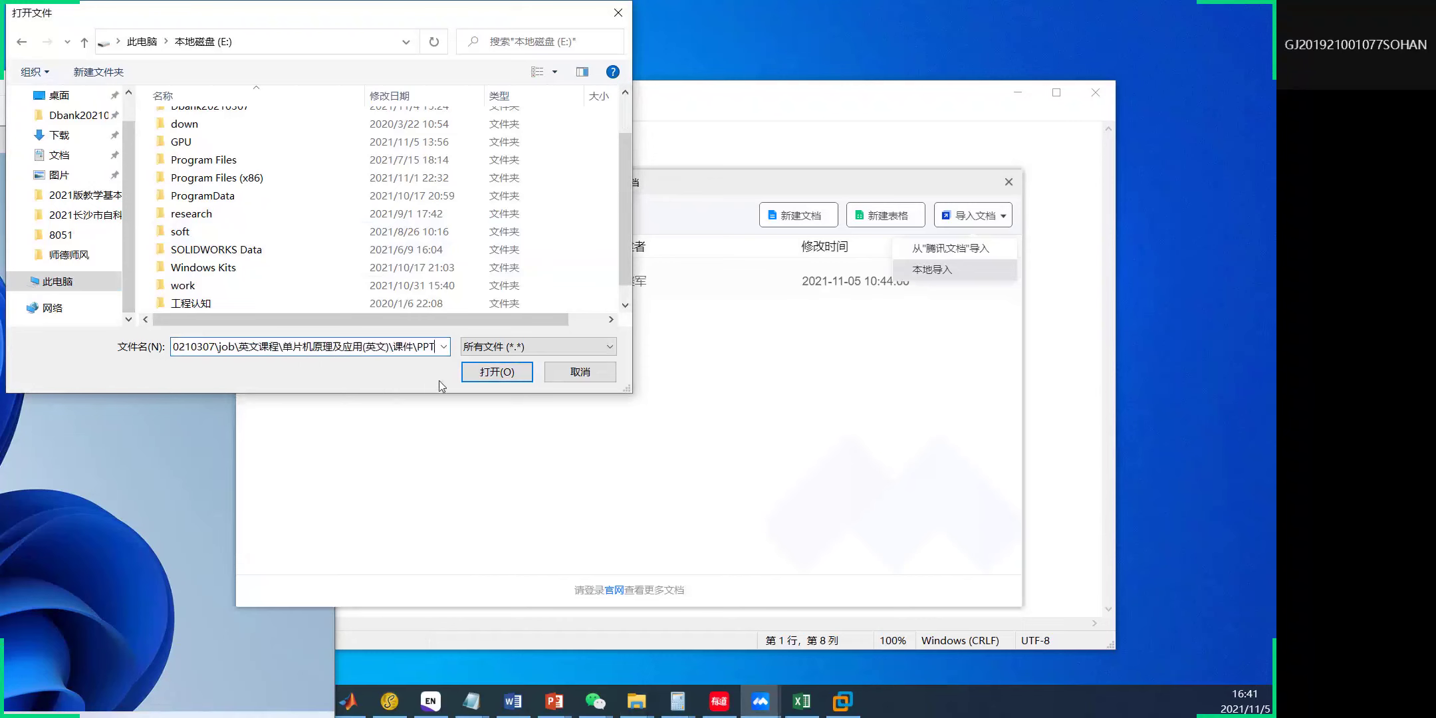
{"action": "left_click", "coordinate": [474, 376]}
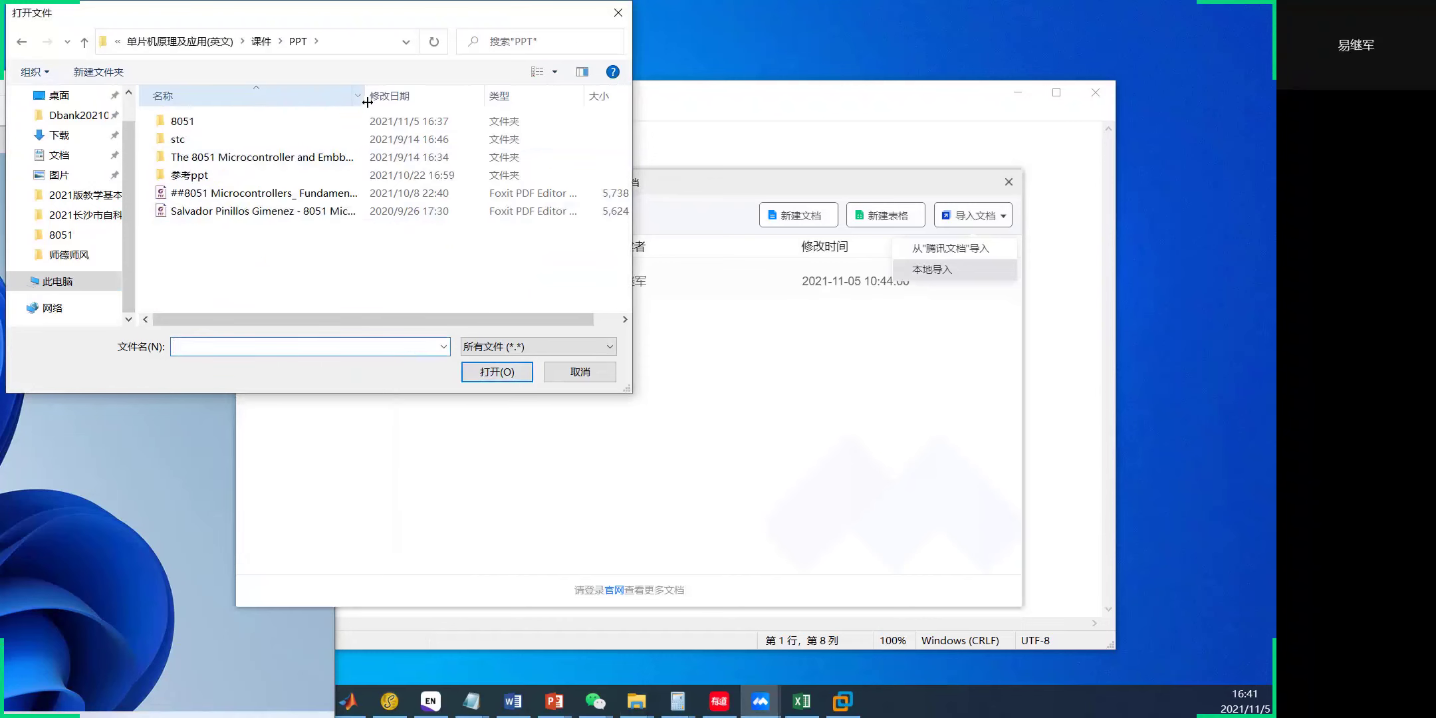
Import the 8051 Microcontrollers PDF whose file name begins with the author's name, and dismiss the import dialog.
{"action": "left_click_drag", "start_coordinate": [367, 102], "coordinate": [398, 101]}
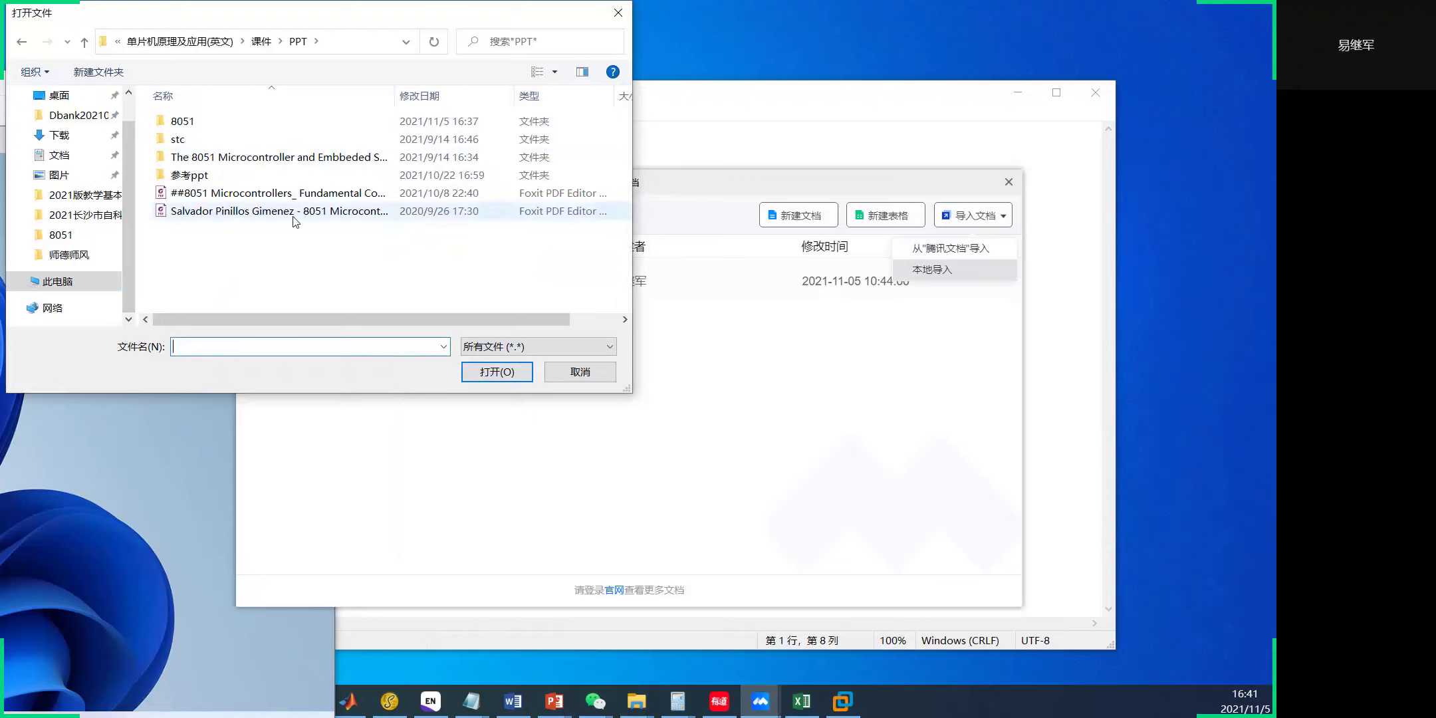
{"action": "left_click", "coordinate": [271, 219]}
{"action": "left_click", "coordinate": [471, 376]}
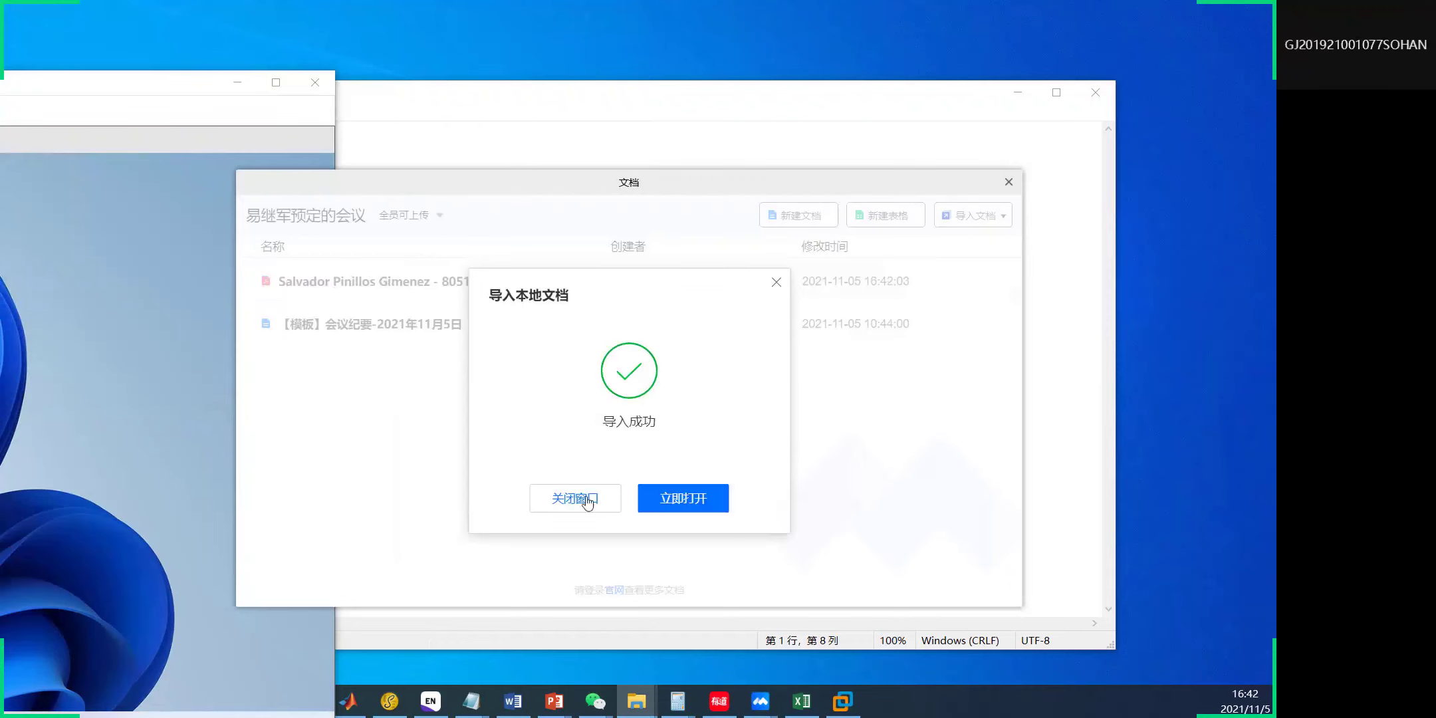
{"action": "left_click", "coordinate": [586, 498]}
Delete the 【模板】会议纪要-2021年11月5日 template from the meeting documents.
{"action": "left_click", "coordinate": [423, 281]}
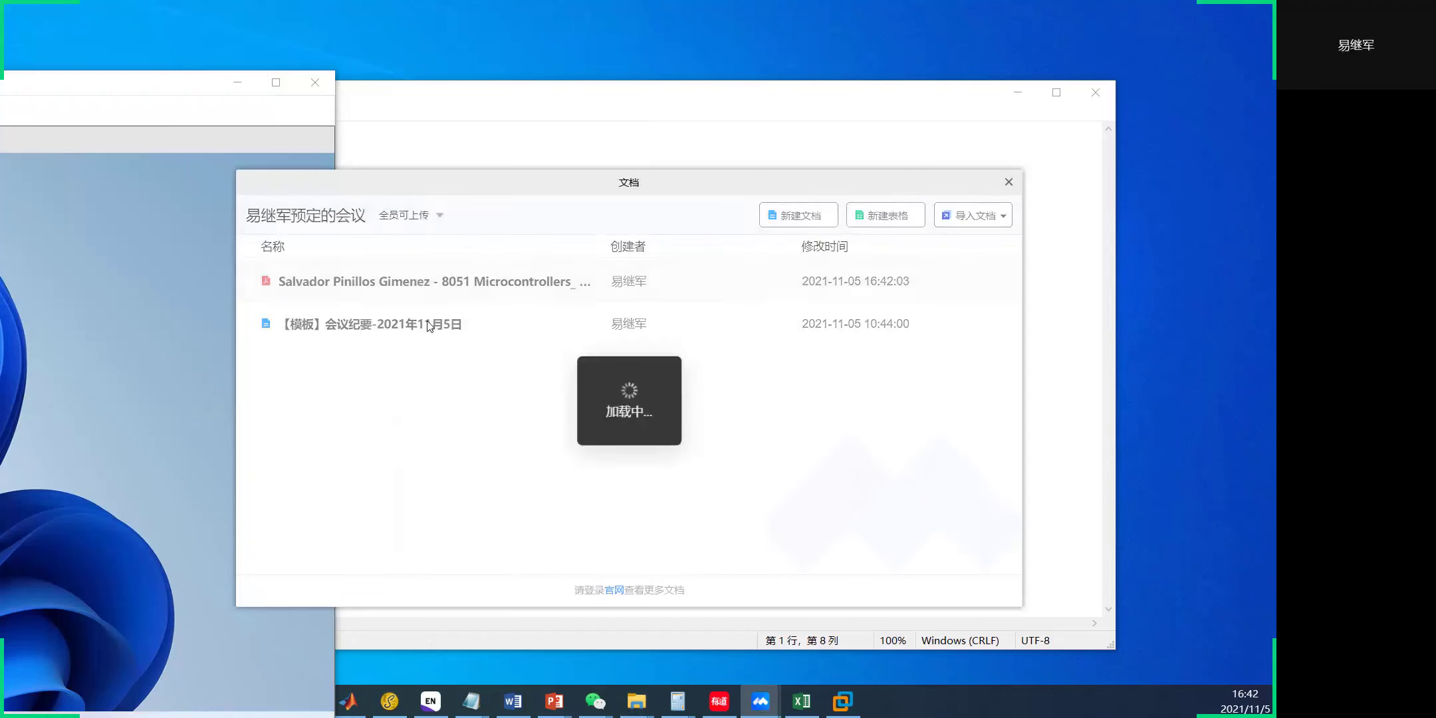
{"action": "left_click", "coordinate": [1034, 156]}
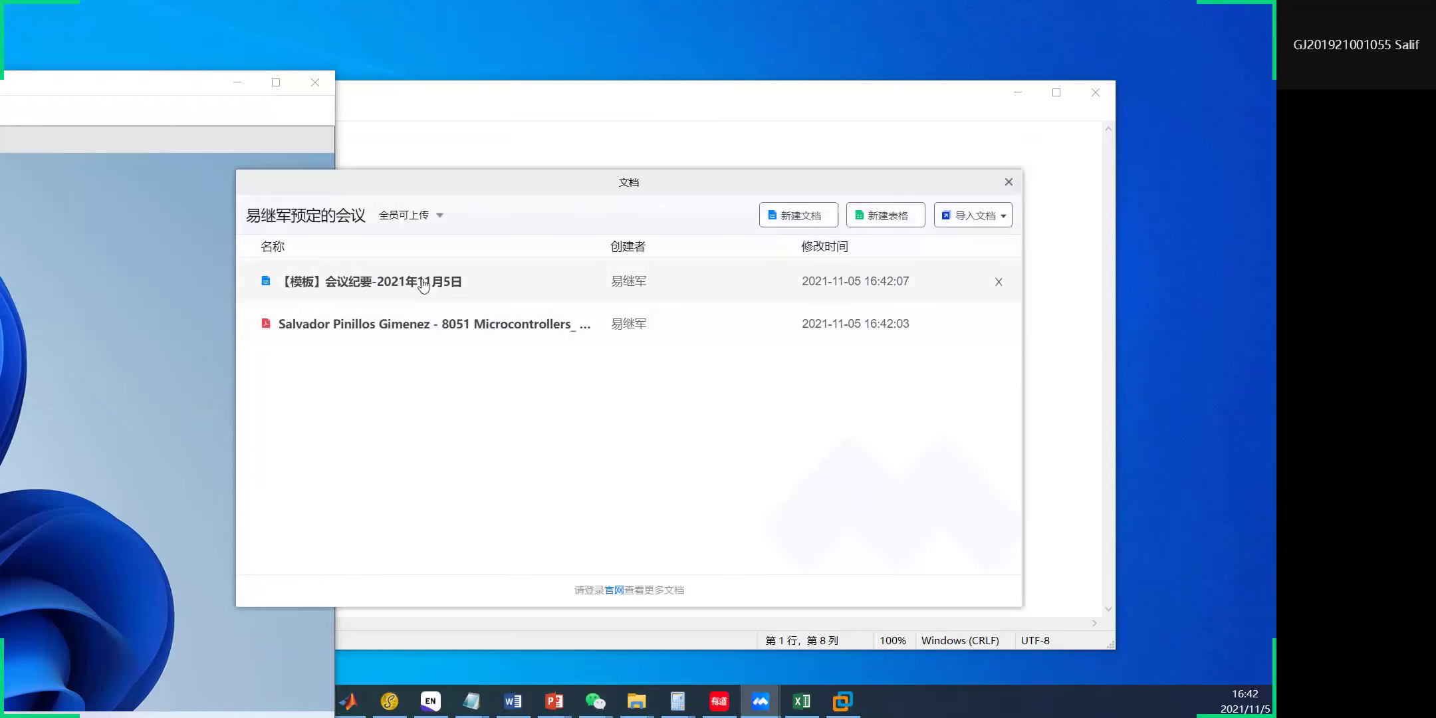
{"action": "left_click", "coordinate": [999, 283]}
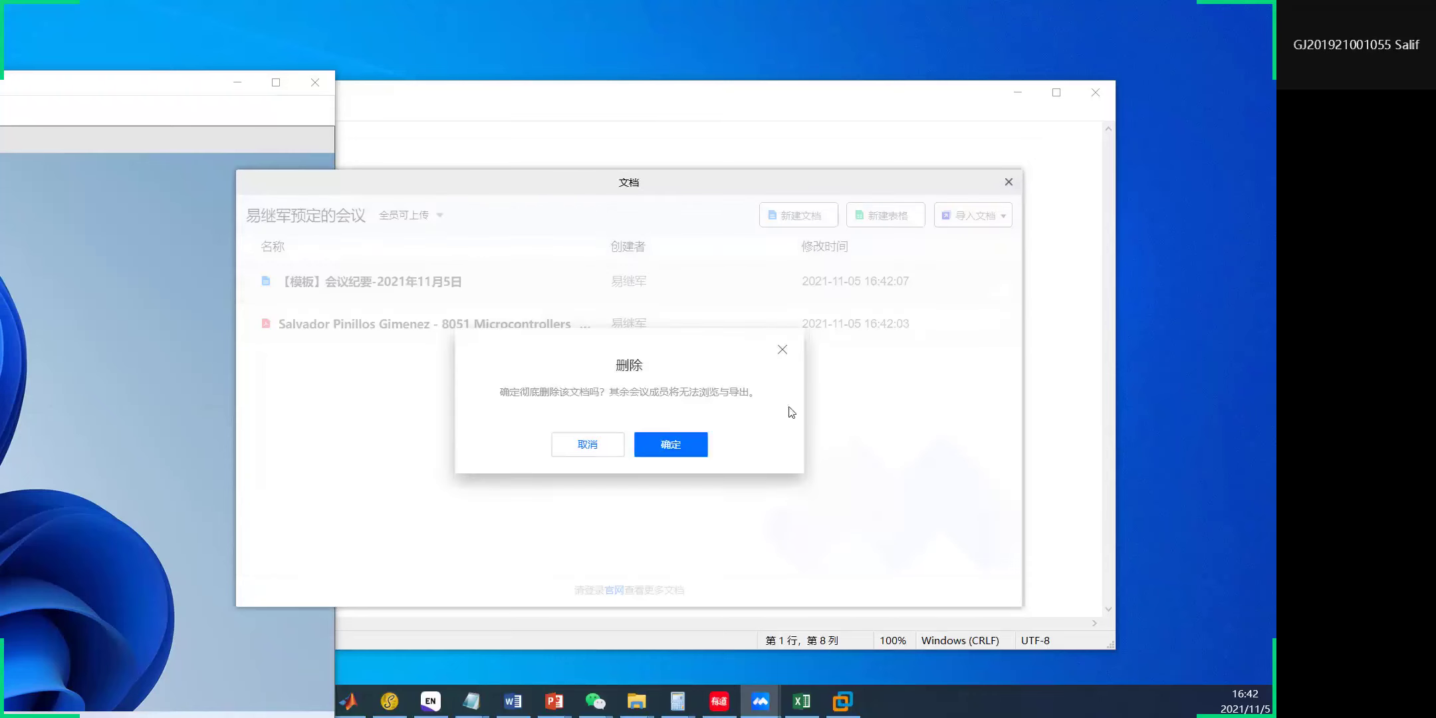
{"action": "left_click", "coordinate": [676, 446]}
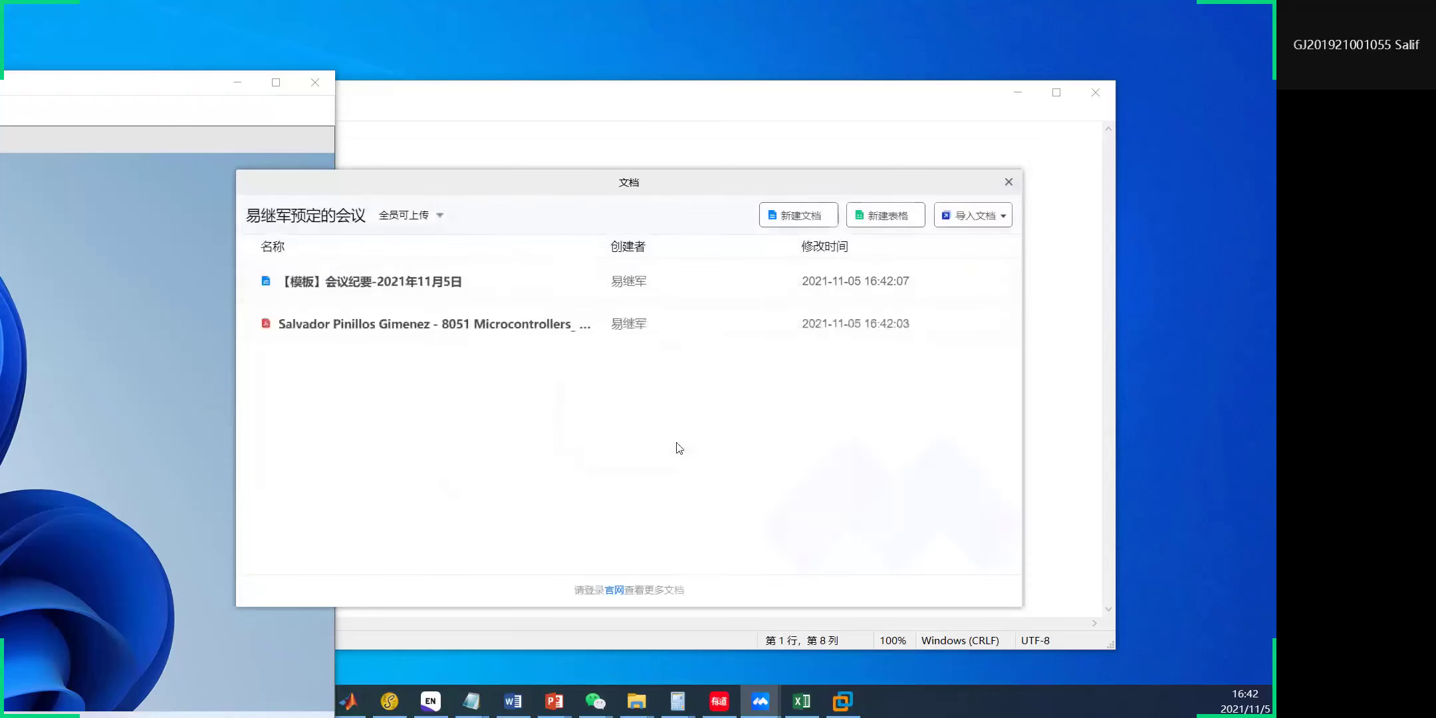
Open the imported 8051 Microcontrollers PDF from the meeting documents and maximize its window.
{"action": "left_click", "coordinate": [500, 294]}
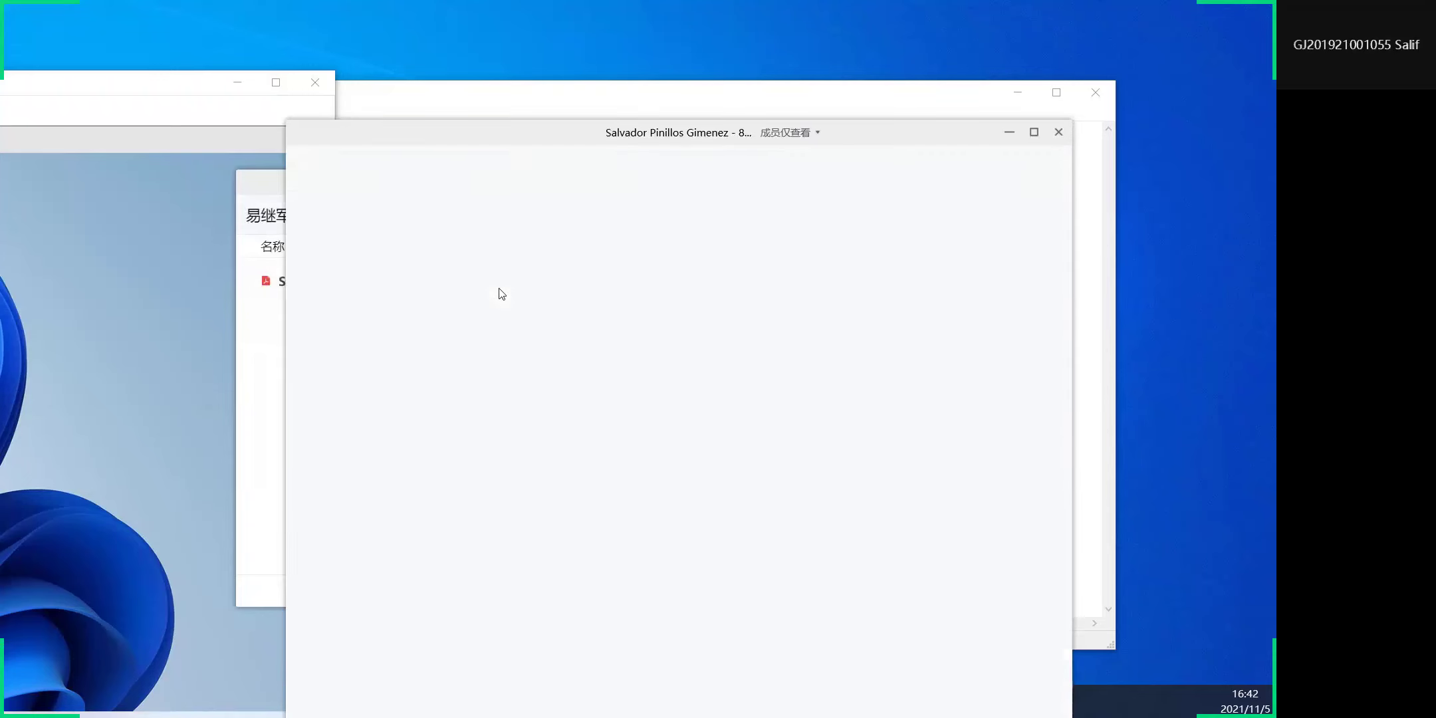
{"action": "left_click_drag", "start_coordinate": [640, 141], "coordinate": [599, 56]}
{"action": "left_click", "coordinate": [997, 58]}
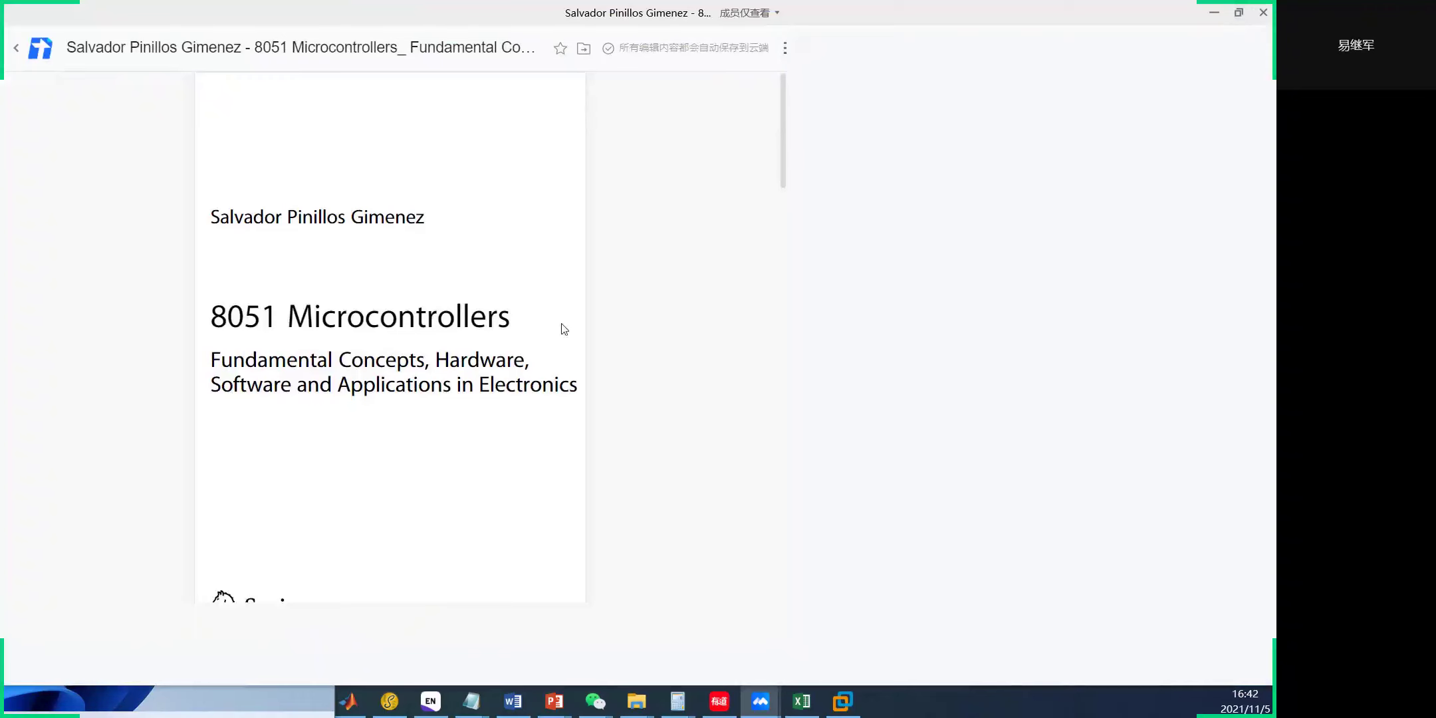
Look through the book's opening pages, preface and table of contents, and close the meeting documents window.
{"action": "scroll", "coordinate": [751, 180], "scroll_direction": "down", "scroll_amount": 3}
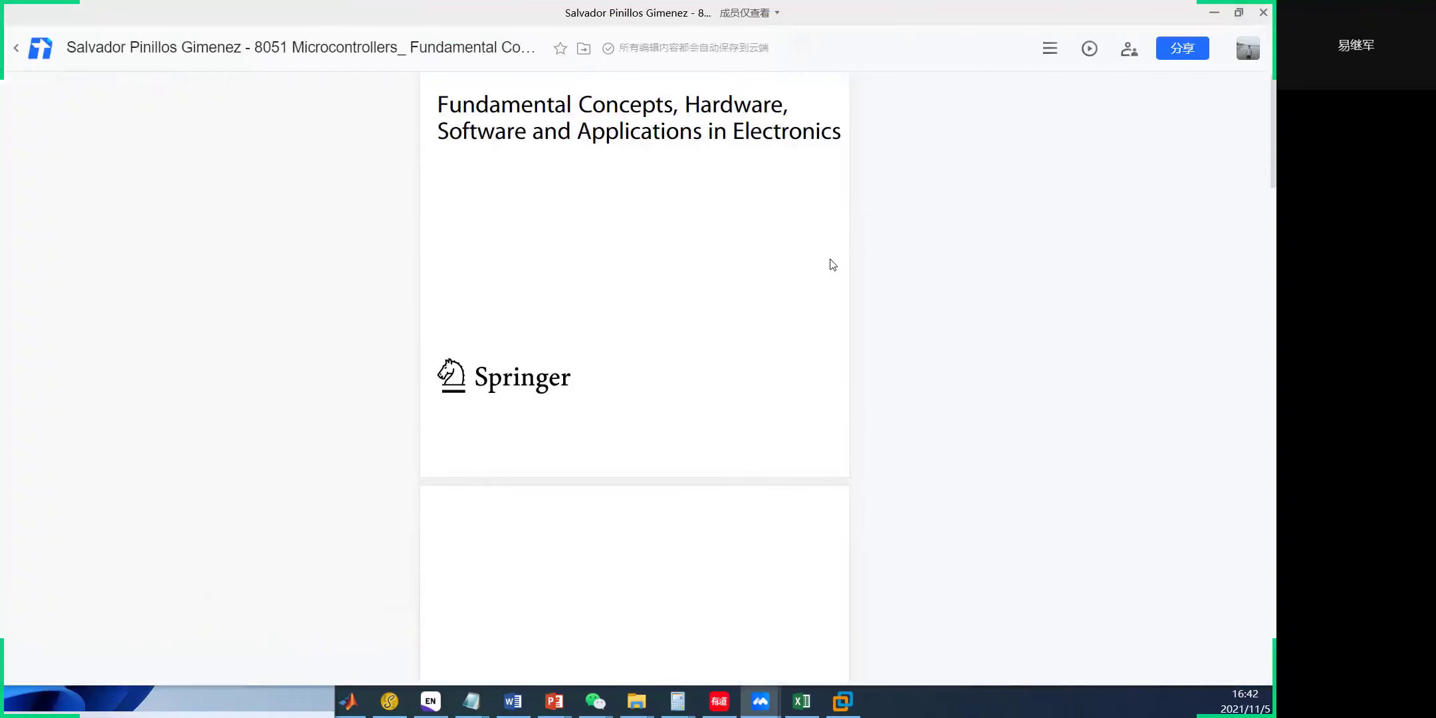
{"action": "scroll", "coordinate": [827, 263], "scroll_direction": "down", "scroll_amount": 9}
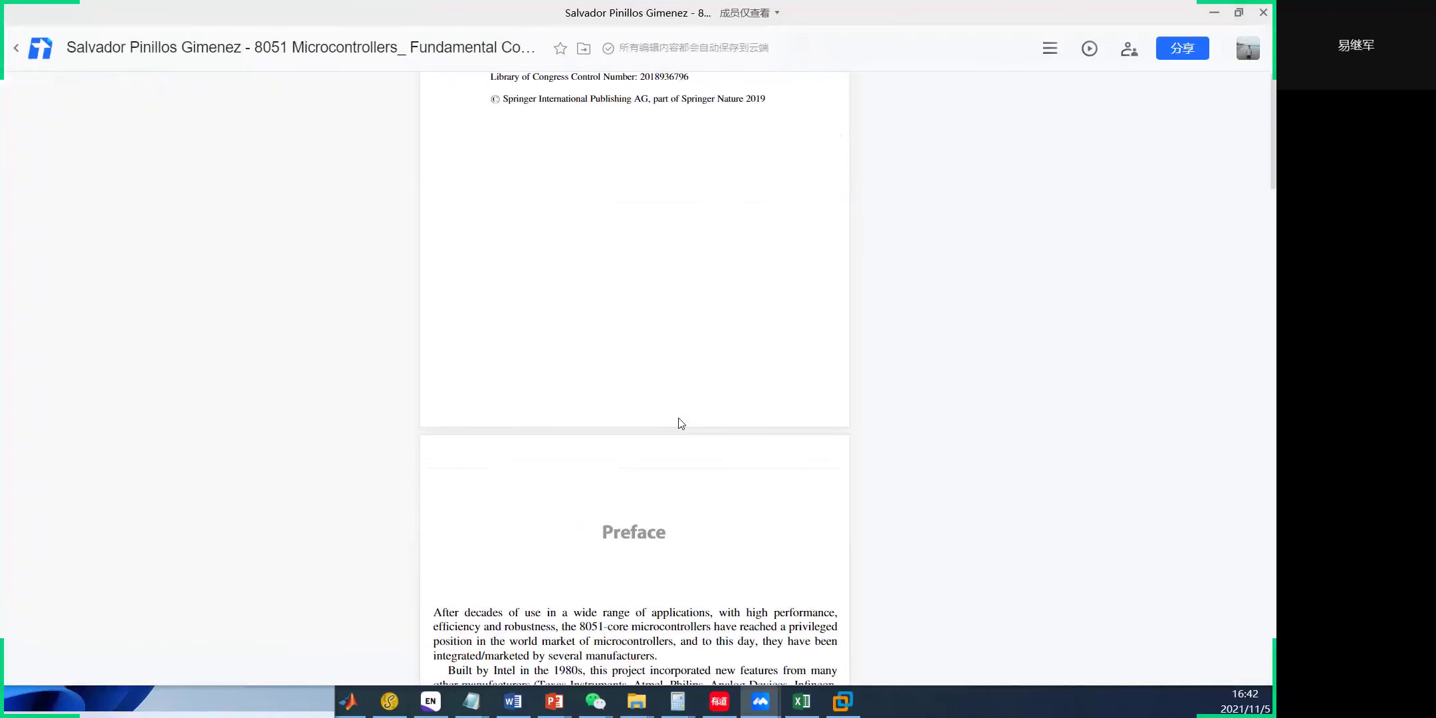
{"action": "scroll", "coordinate": [680, 423], "scroll_direction": "down", "scroll_amount": 10}
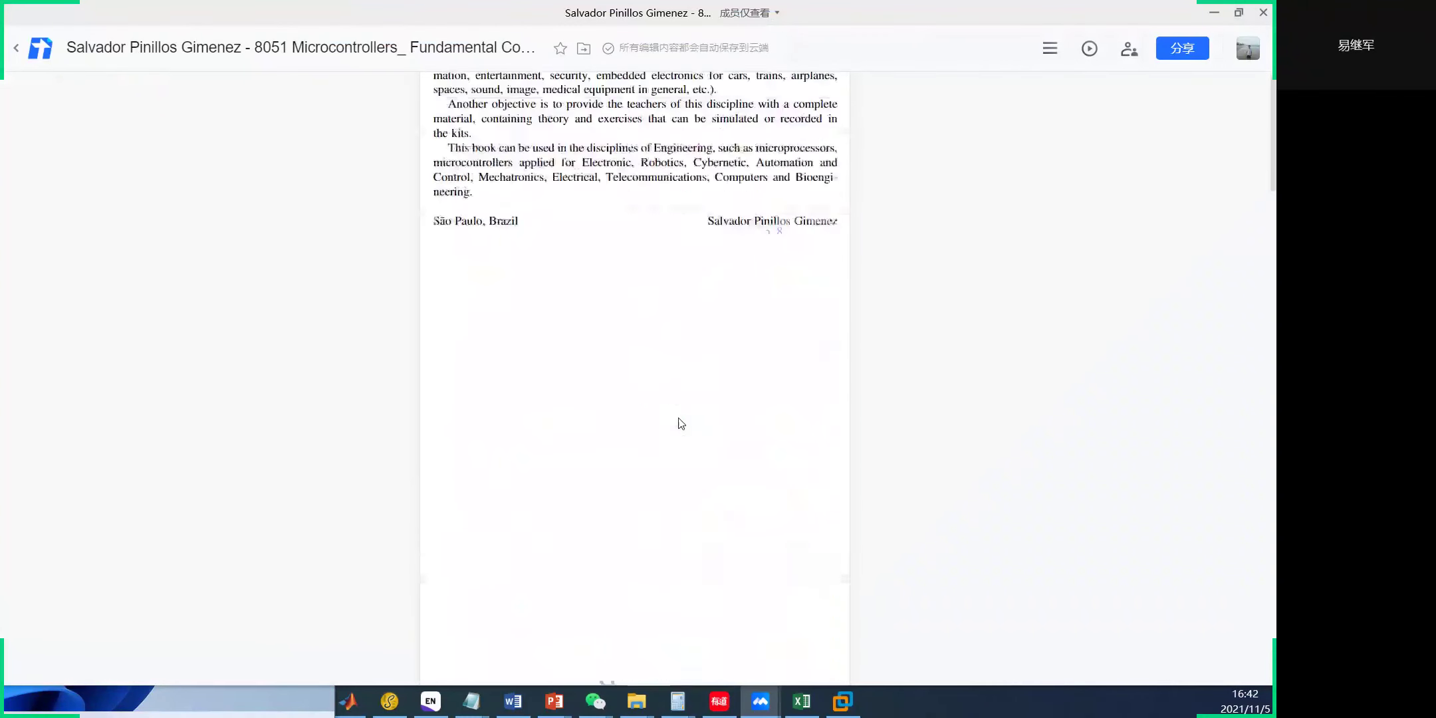
{"action": "scroll", "coordinate": [680, 423], "scroll_direction": "down", "scroll_amount": 5}
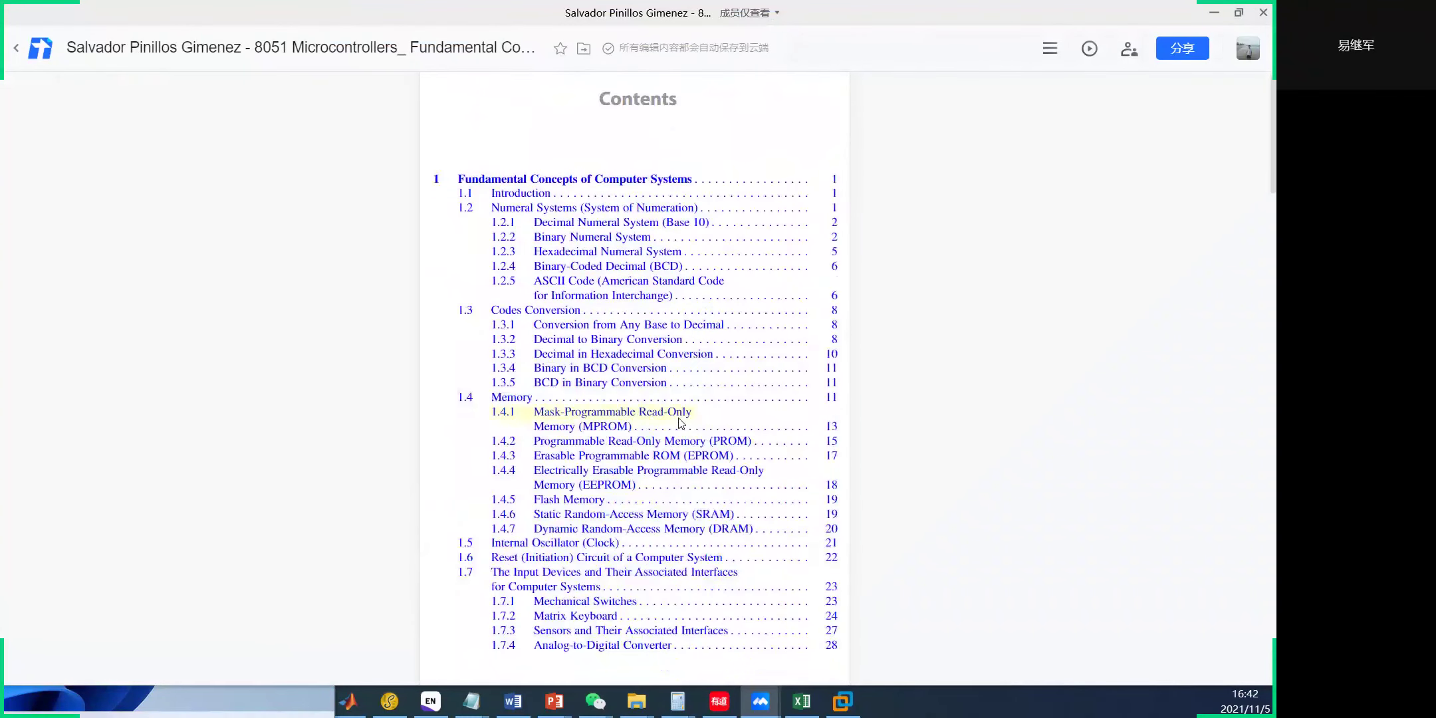
{"action": "scroll", "coordinate": [679, 423], "scroll_direction": "up", "scroll_amount": 3}
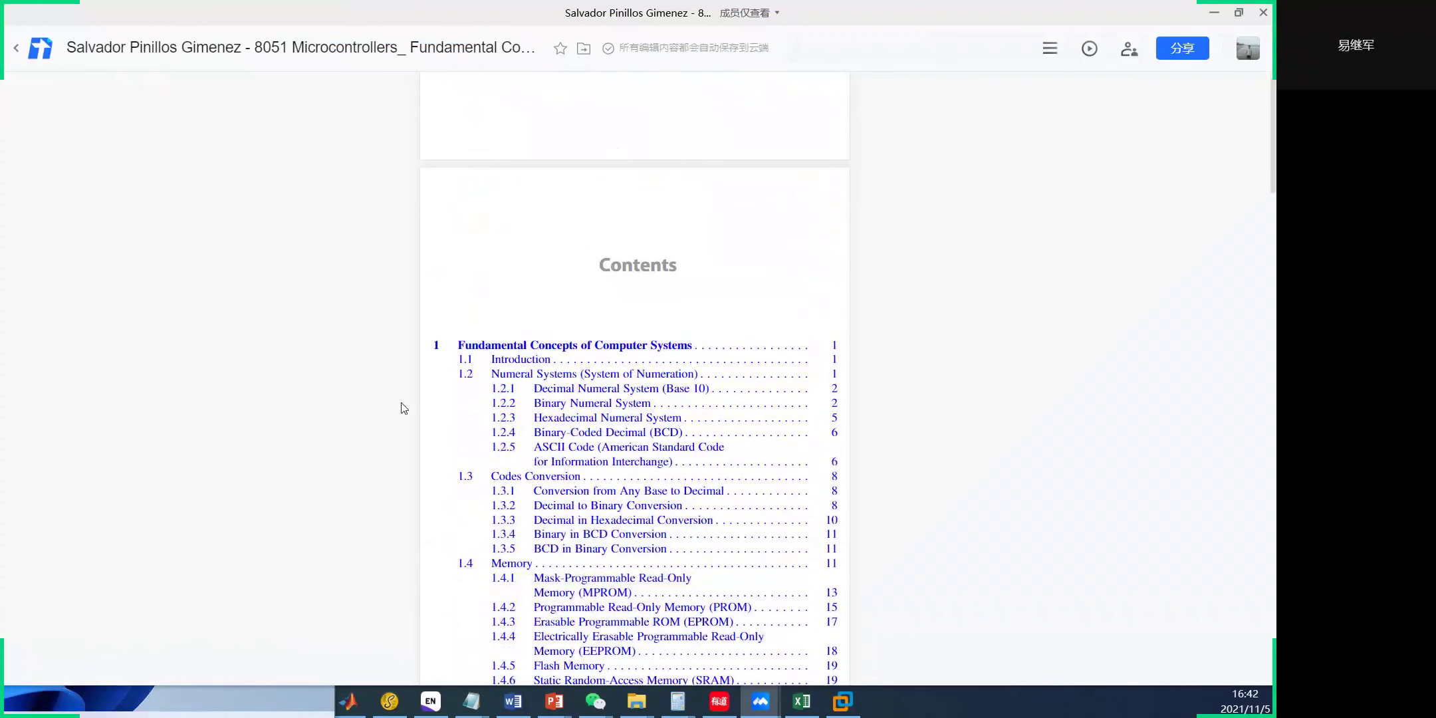
{"action": "scroll", "coordinate": [403, 408], "scroll_direction": "down", "scroll_amount": 4}
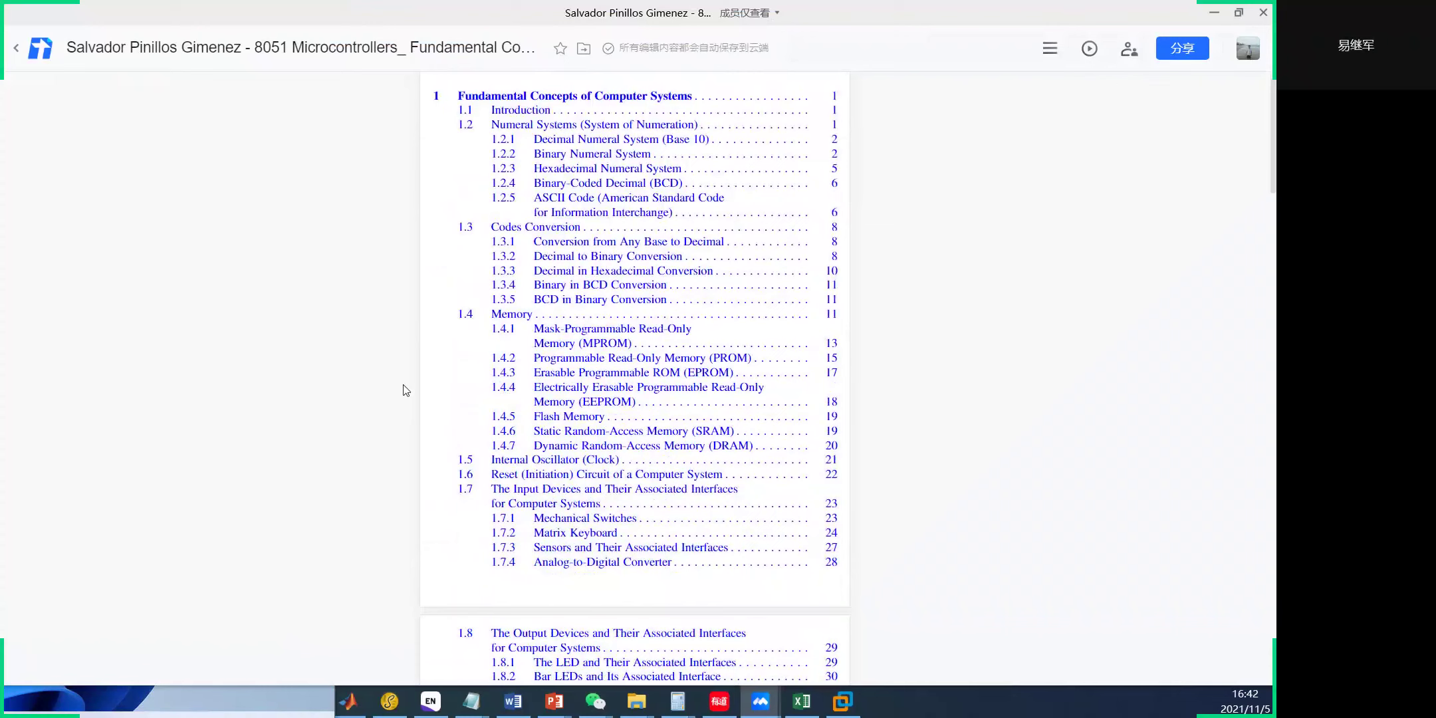
{"action": "scroll", "coordinate": [403, 391], "scroll_direction": "down", "scroll_amount": 8}
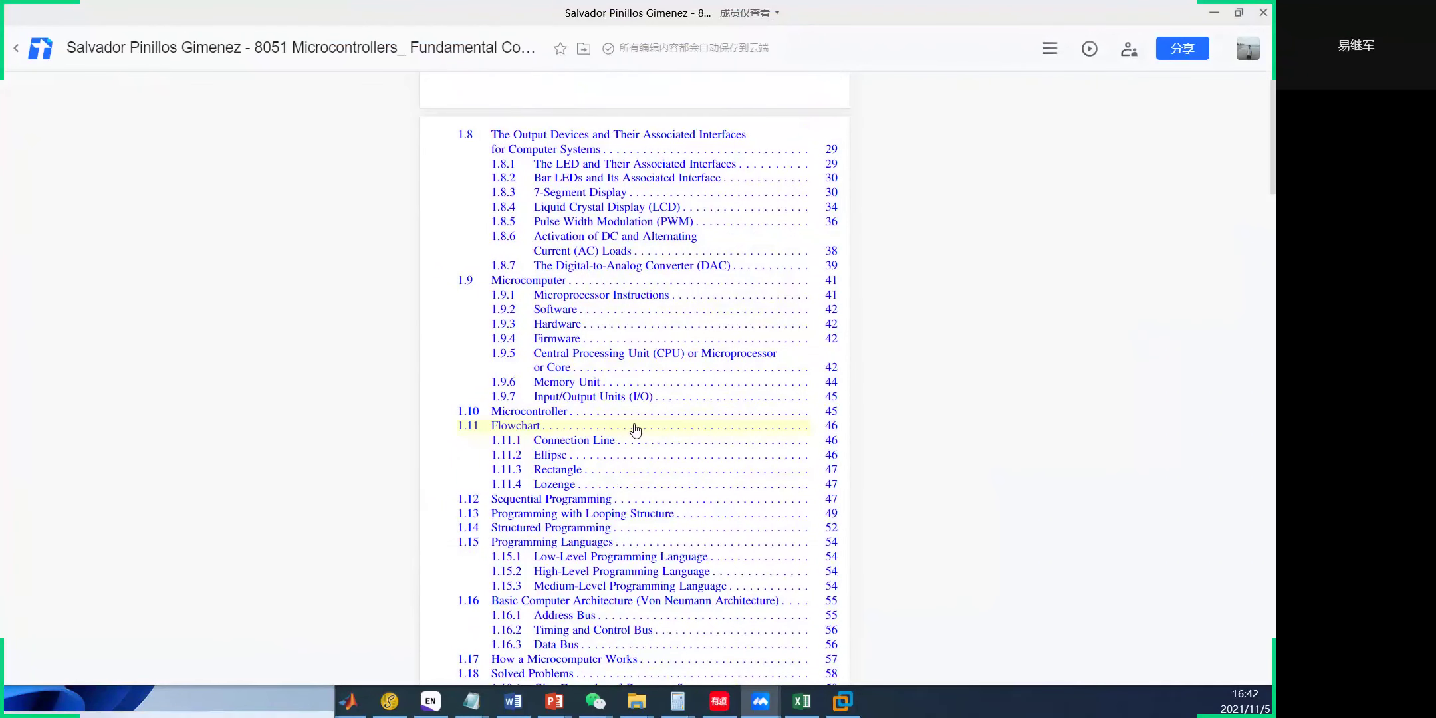
{"action": "scroll", "coordinate": [454, 457], "scroll_direction": "up", "scroll_amount": 3}
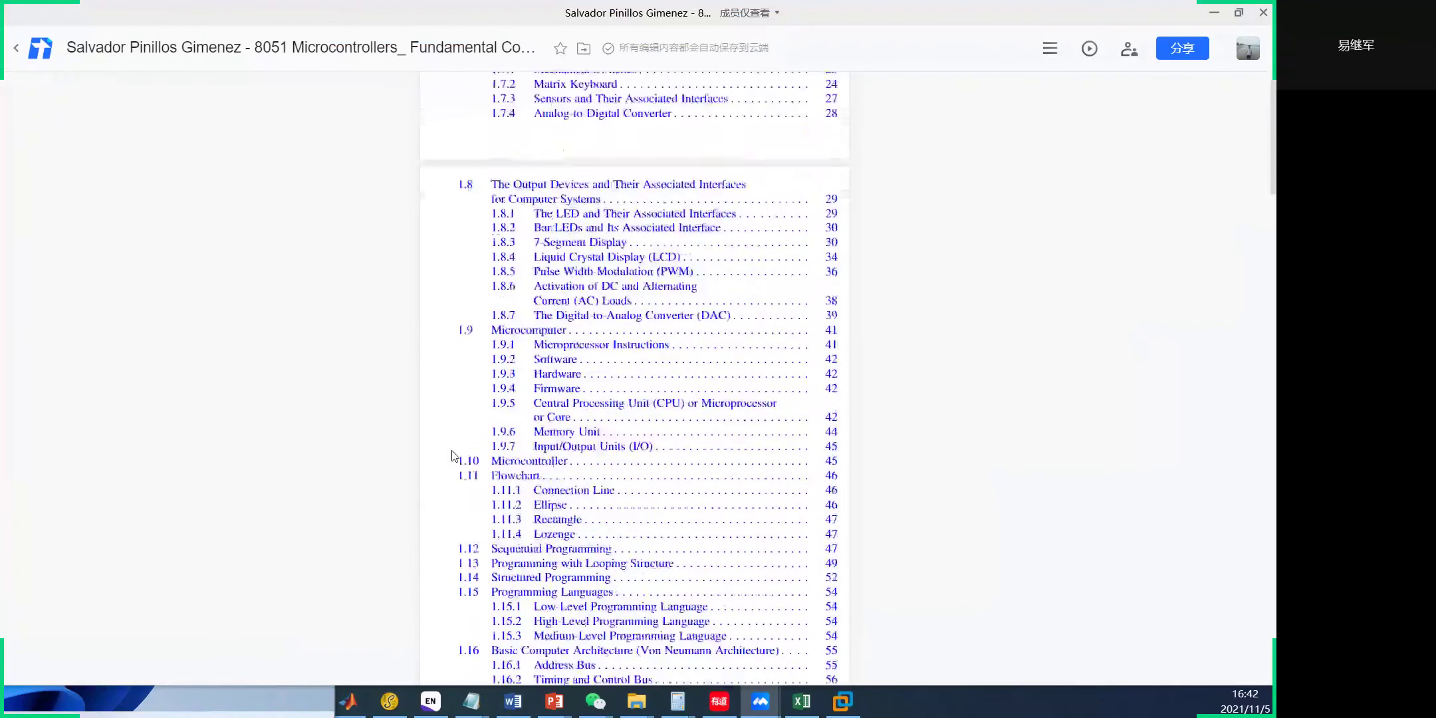
{"action": "scroll", "coordinate": [457, 455], "scroll_direction": "up", "scroll_amount": 20}
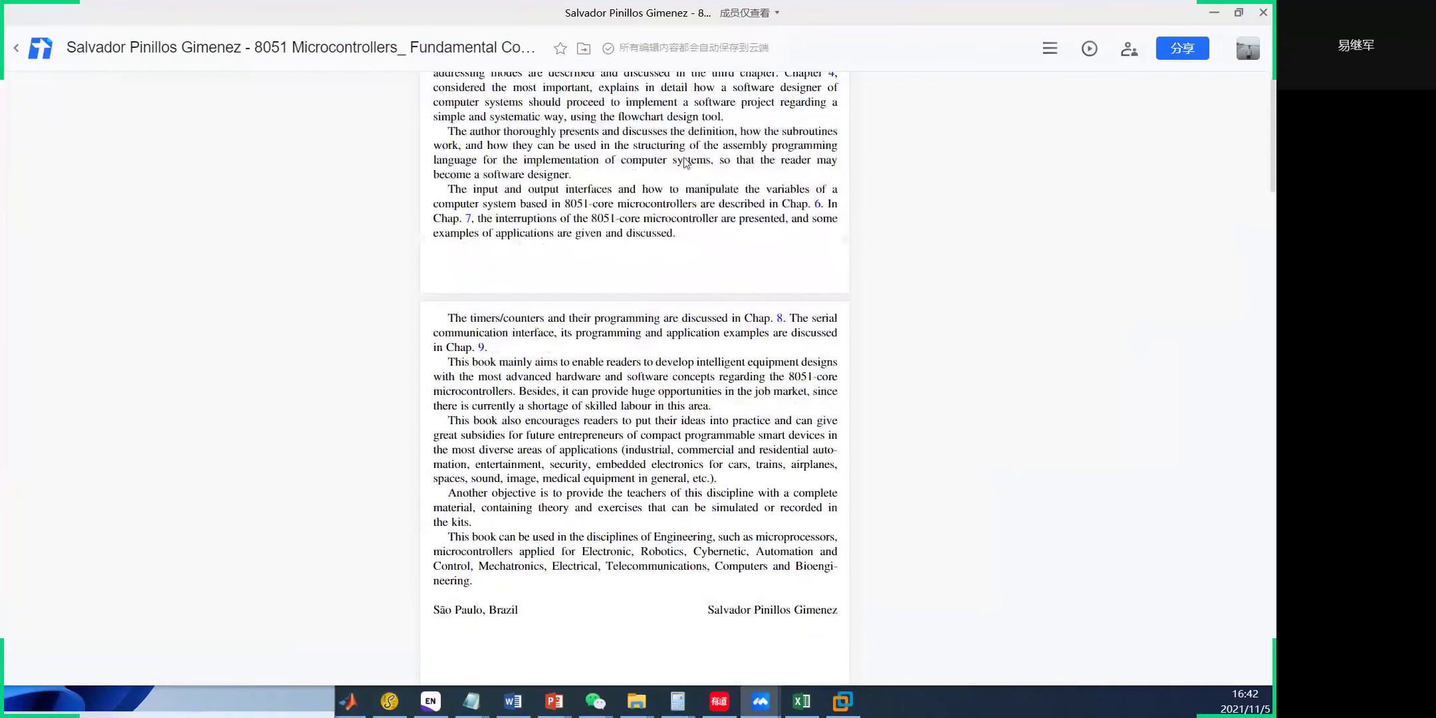
{"action": "scroll", "coordinate": [449, 348], "scroll_direction": "up", "scroll_amount": 20}
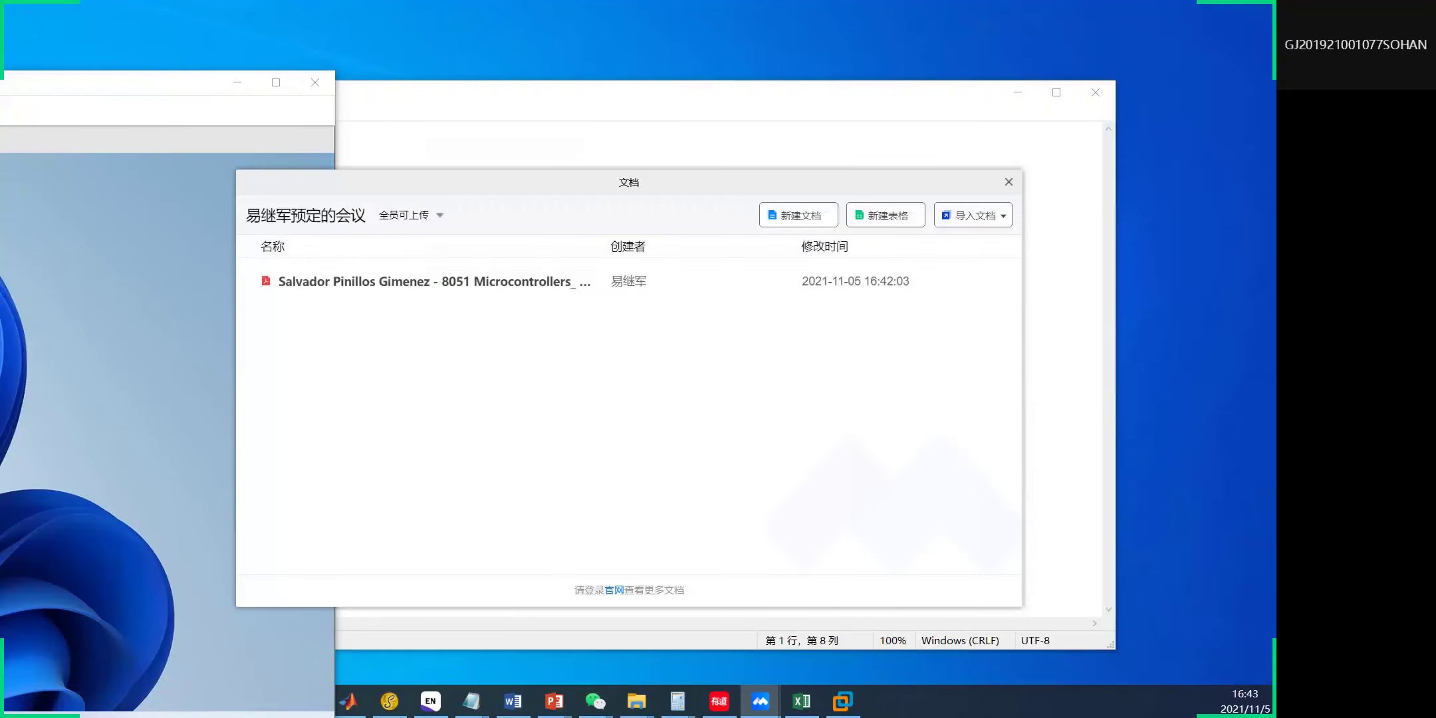
{"action": "left_click", "coordinate": [1008, 182]}
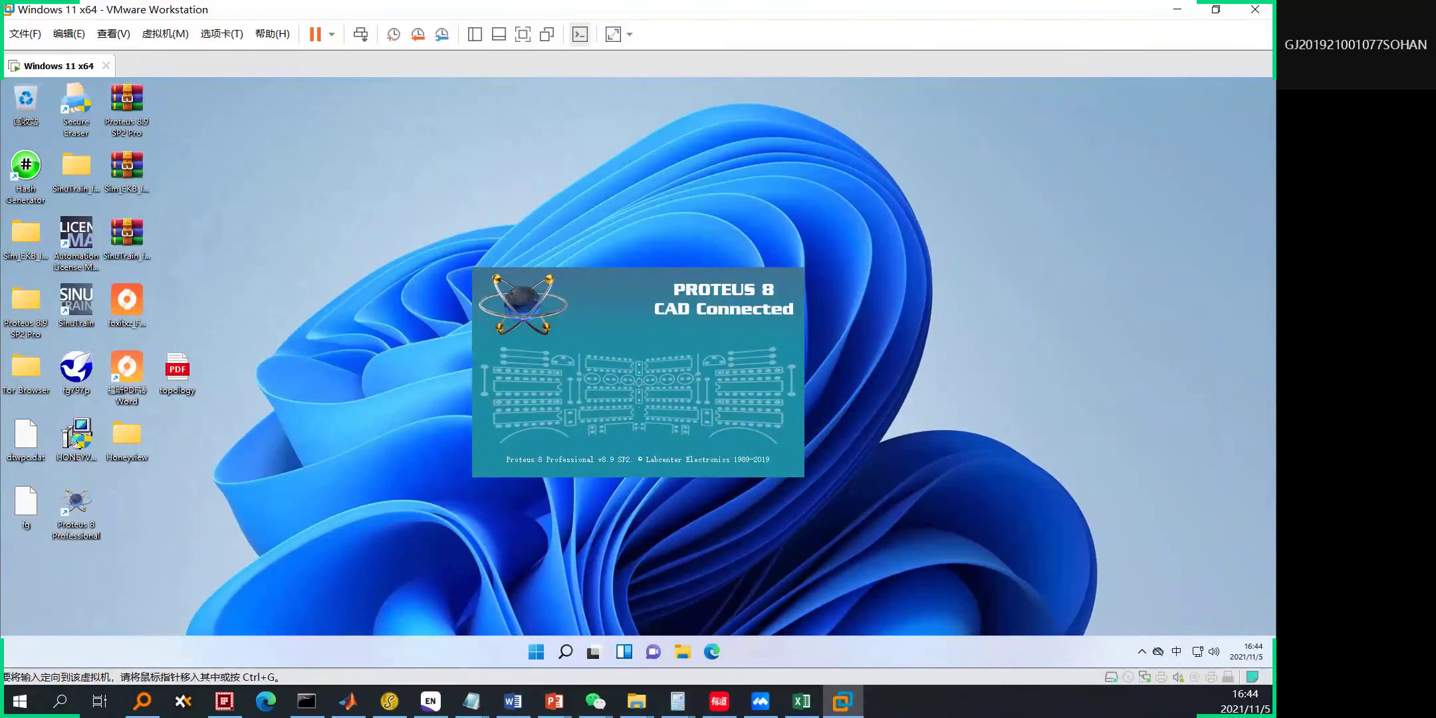
{"action": "left_click", "coordinate": [637, 701]}
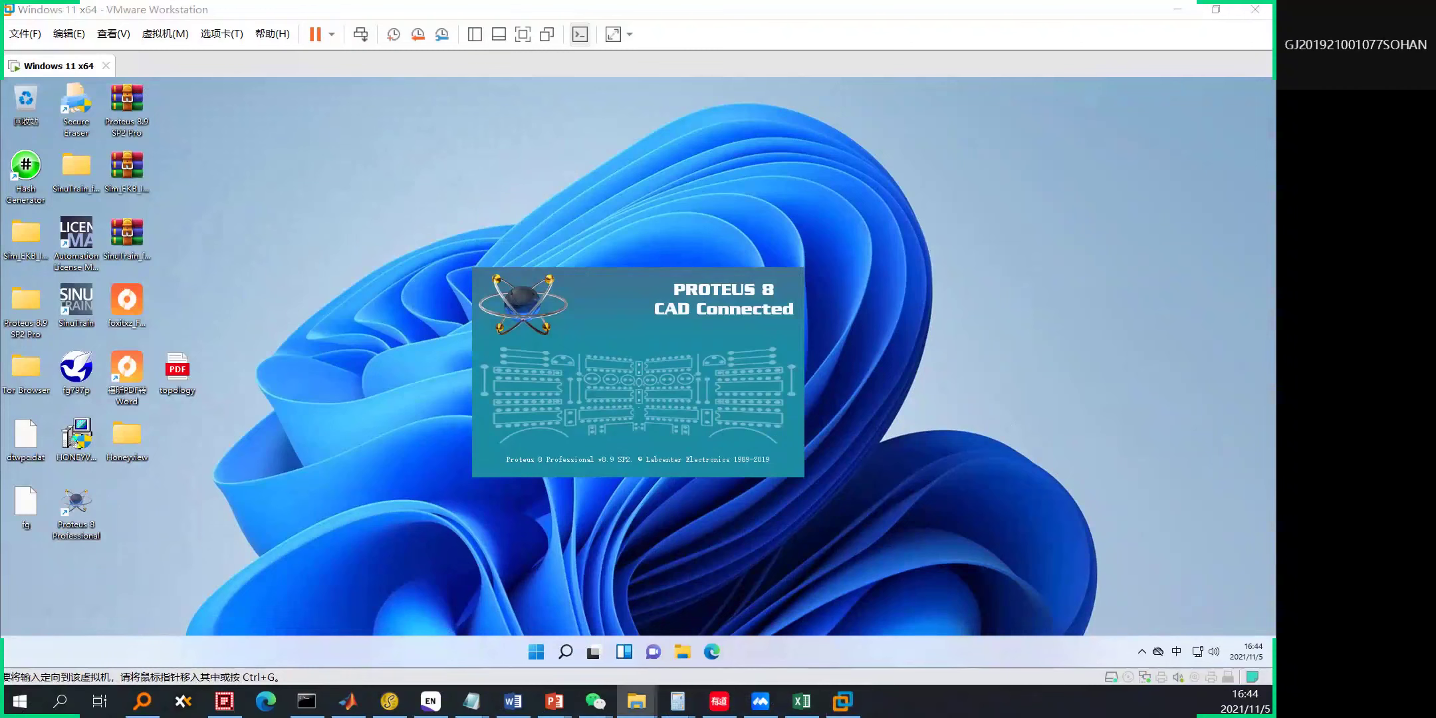
{"action": "key", "text": "alt+Tab"}
{"action": "key", "text": "alt+Tab"}
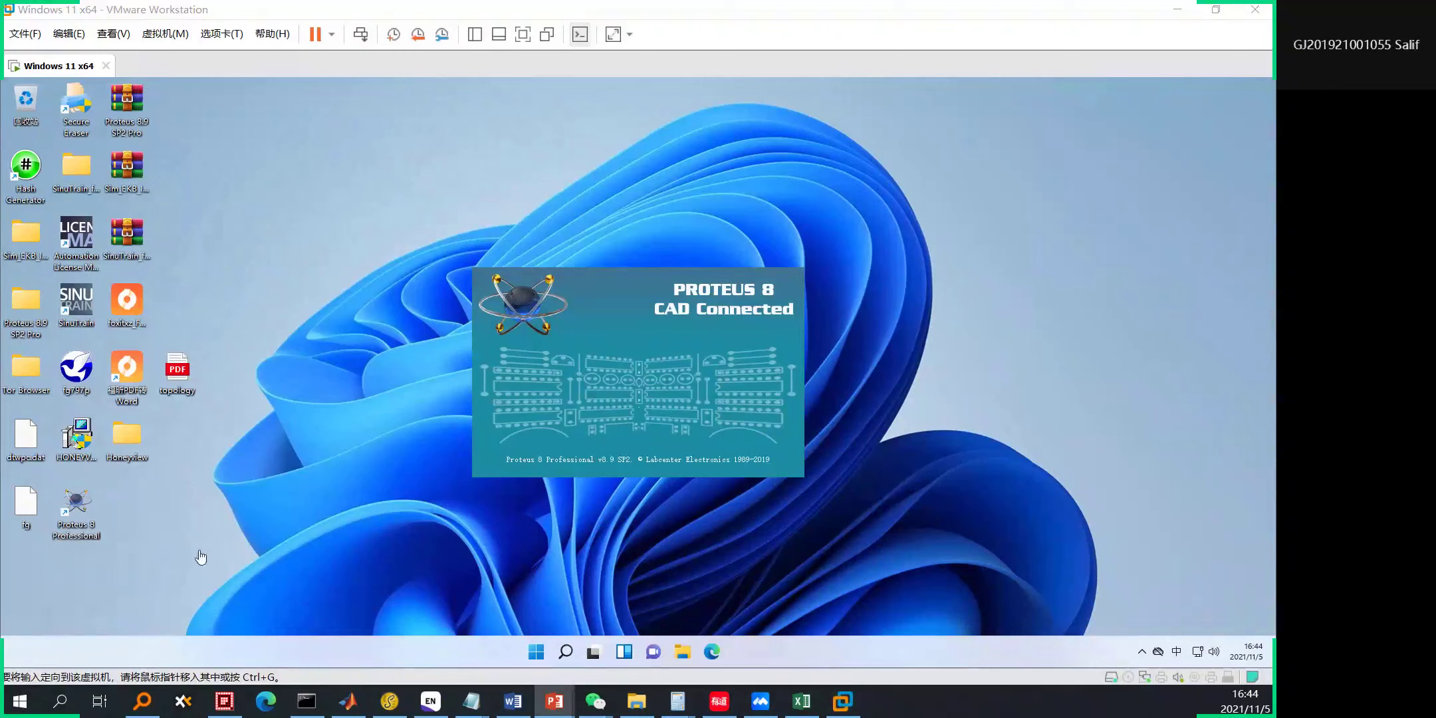
{"action": "left_click", "coordinate": [822, 595]}
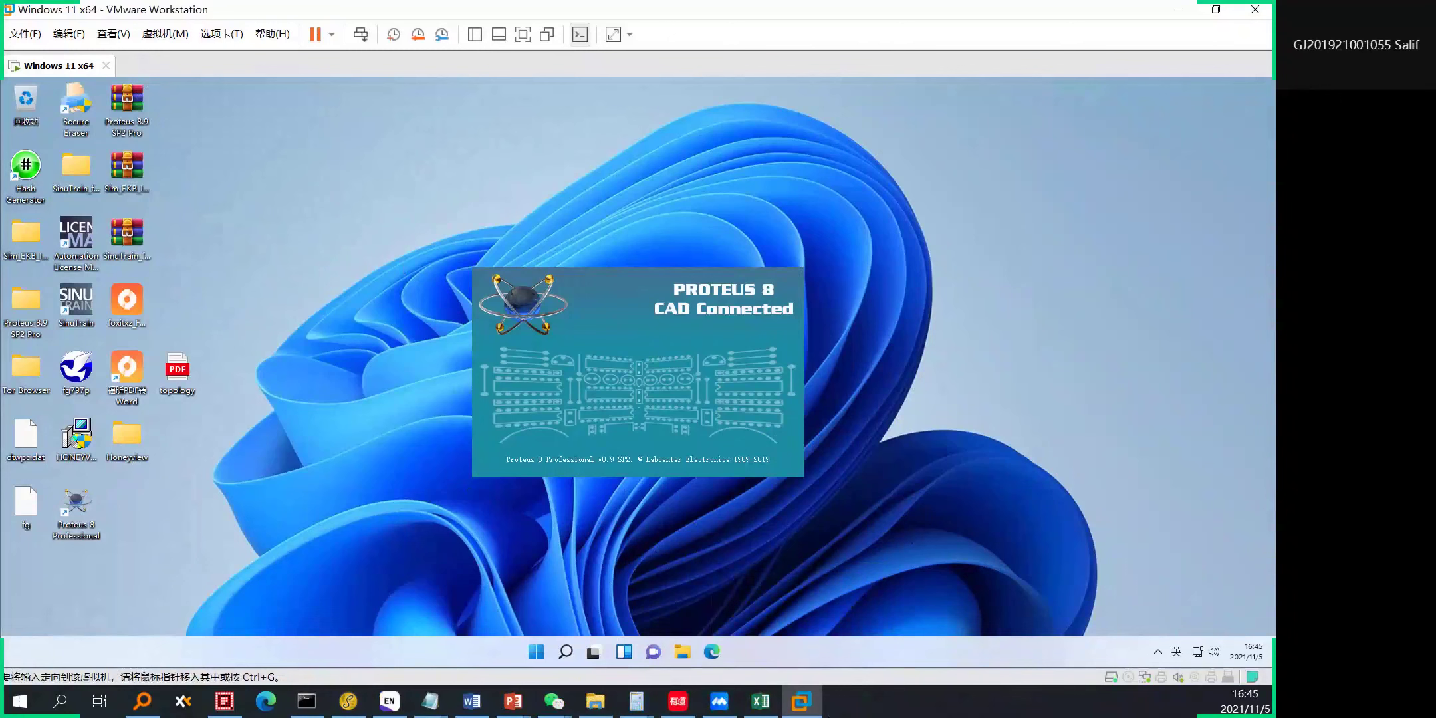
{"action": "right_click", "coordinate": [1248, 641]}
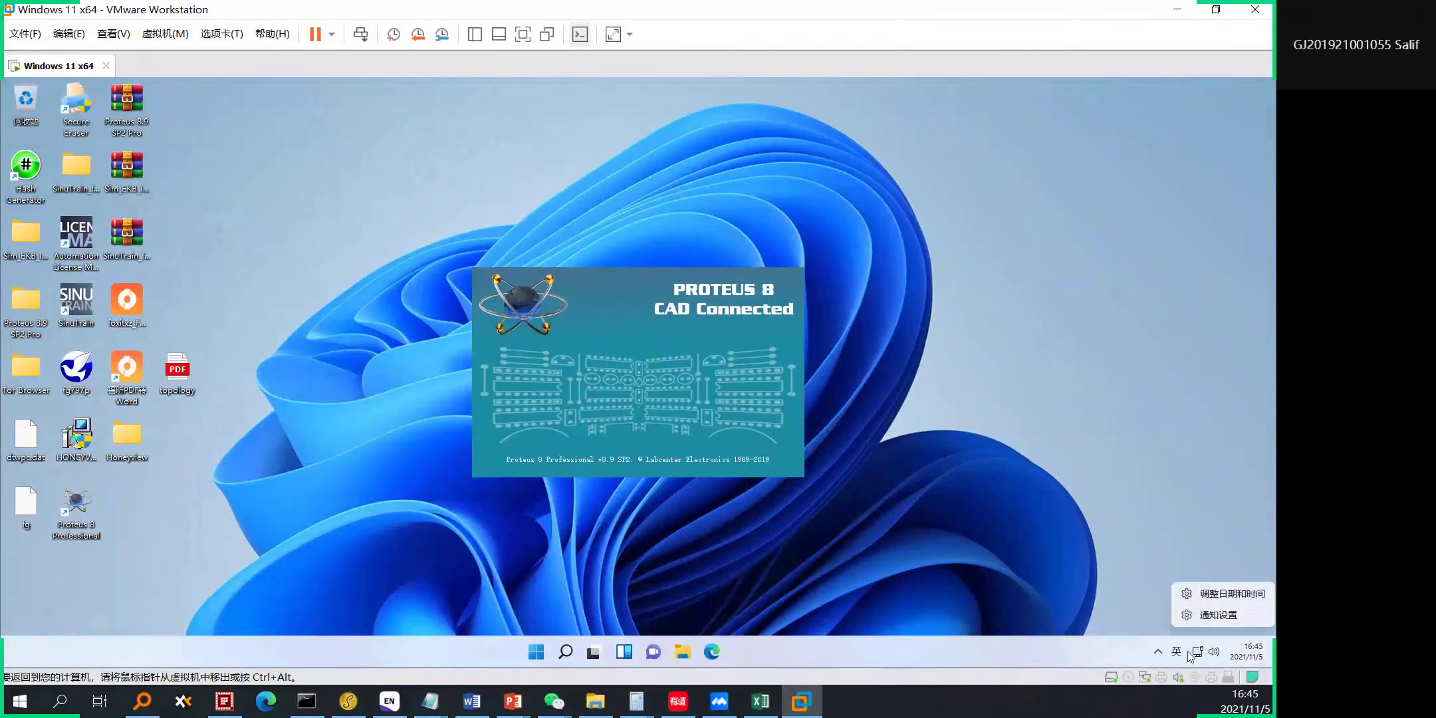
{"action": "right_click", "coordinate": [1129, 651]}
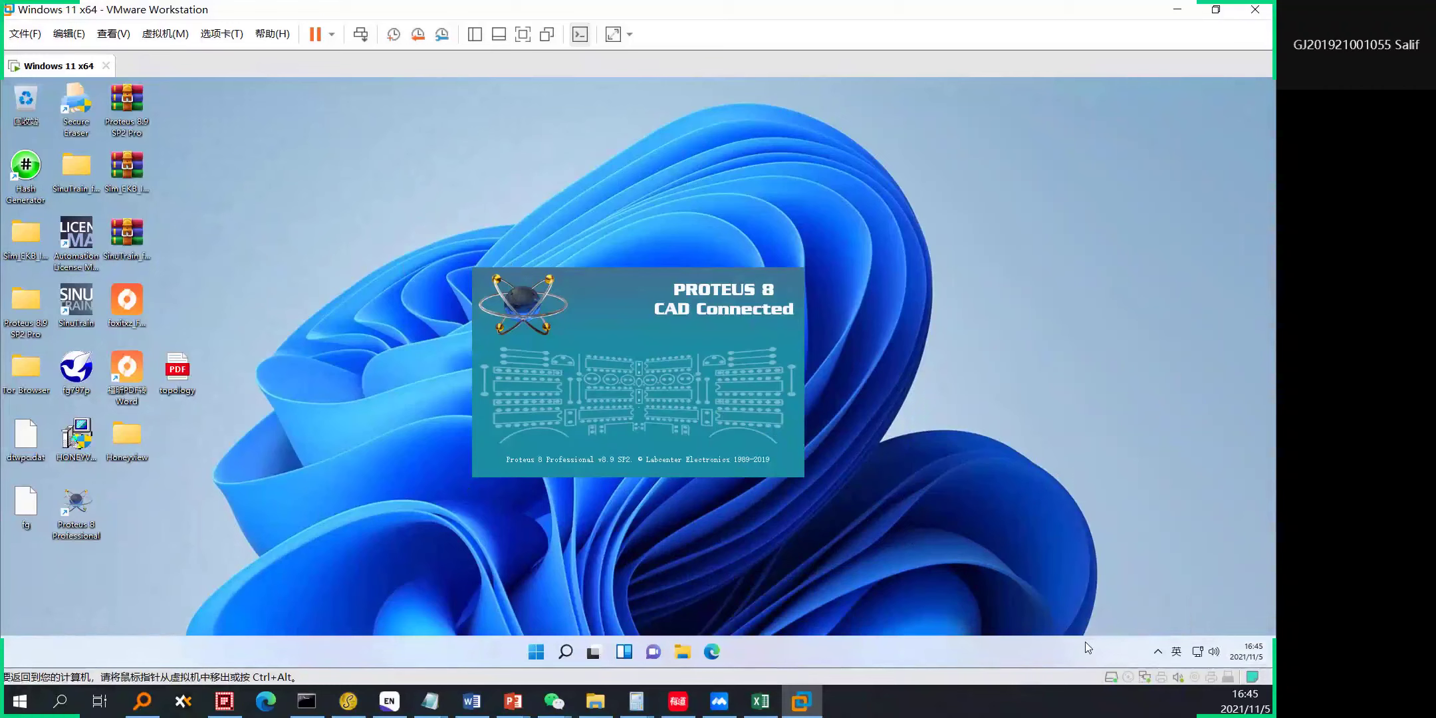
{"action": "left_click", "coordinate": [1028, 584]}
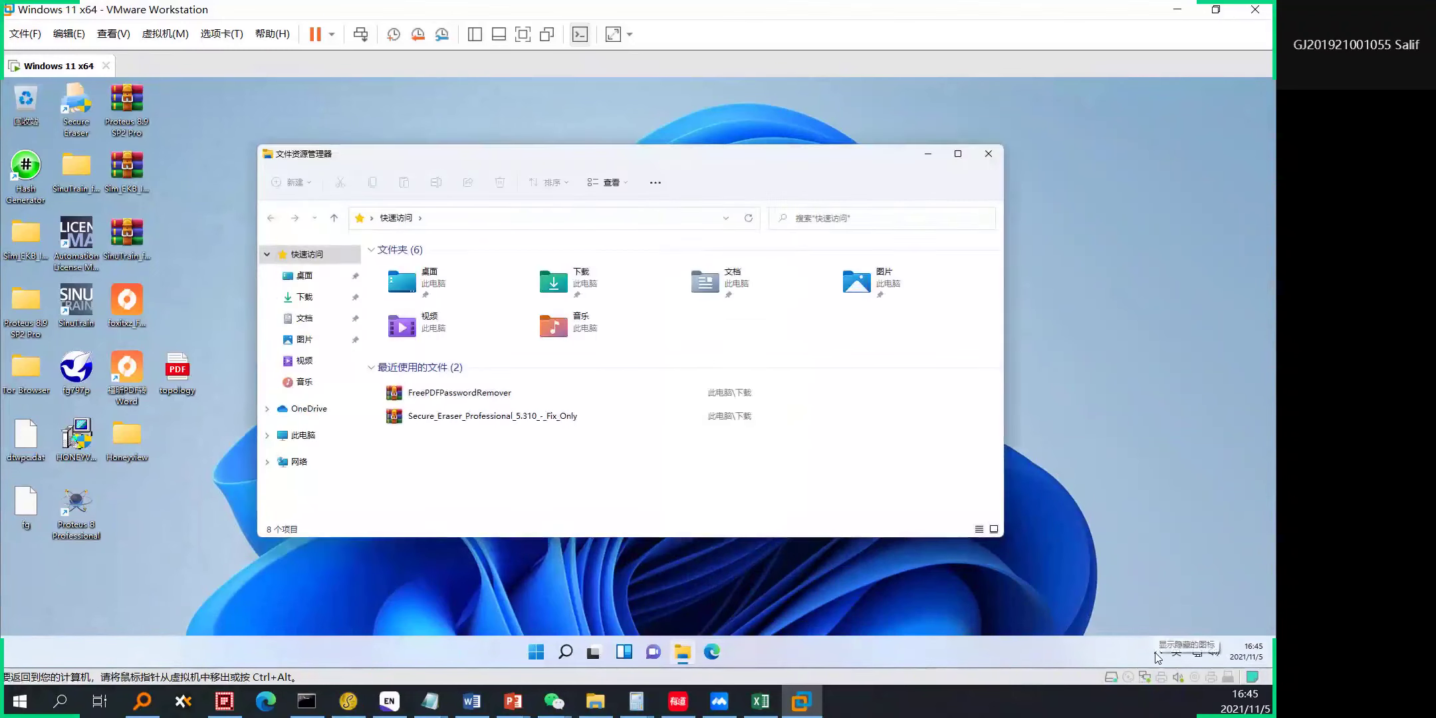
{"action": "left_click", "coordinate": [986, 157]}
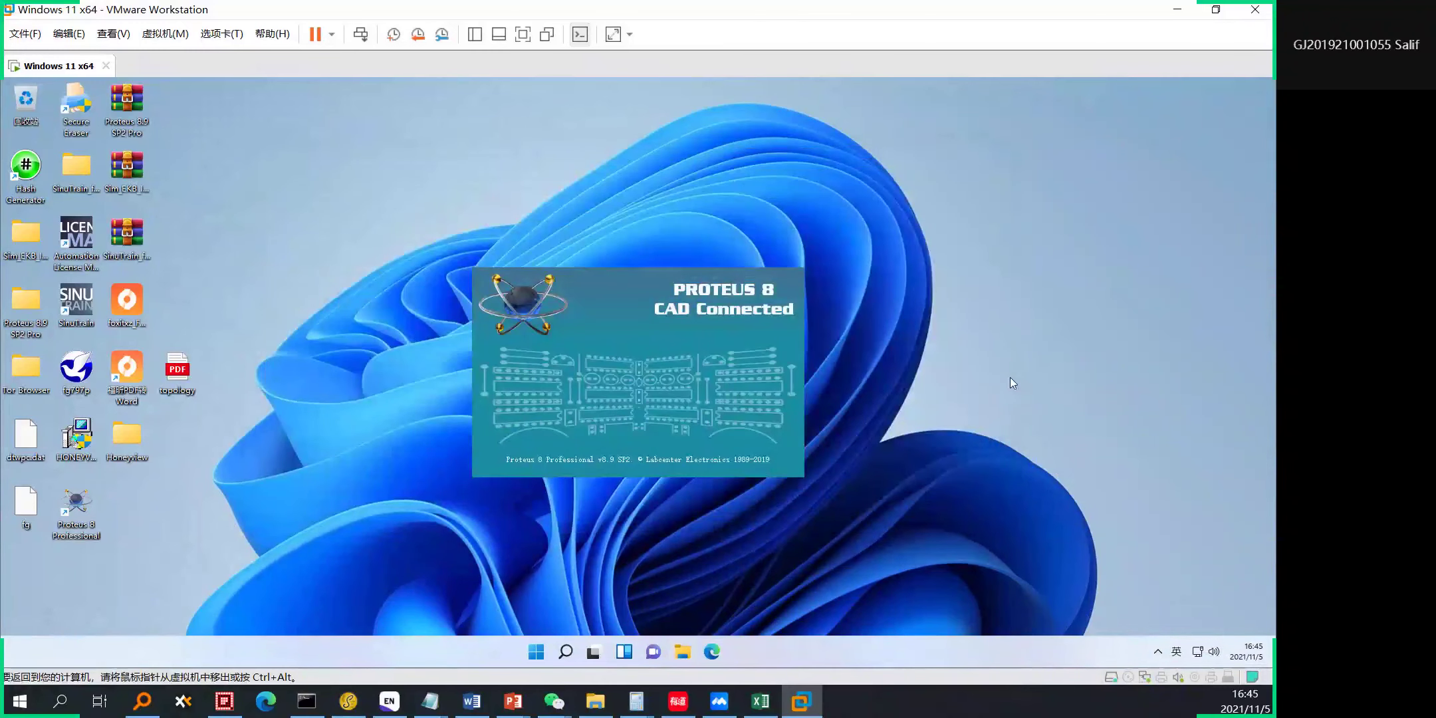
{"action": "left_click", "coordinate": [1158, 653]}
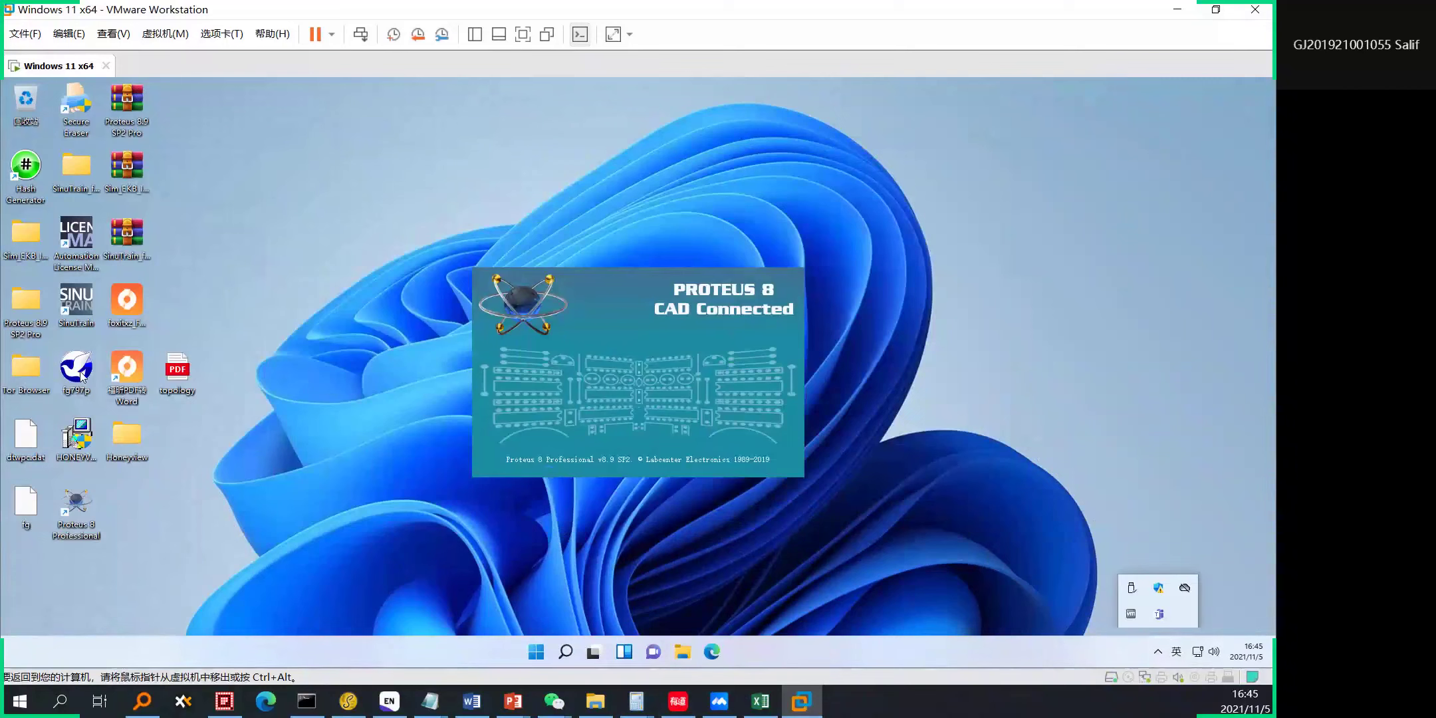
Move the blue bird-icon desktop shortcut to the recycle bin and place the Tor Browser folder directly below the bin.
{"action": "left_click_drag", "start_coordinate": [81, 376], "coordinate": [34, 117]}
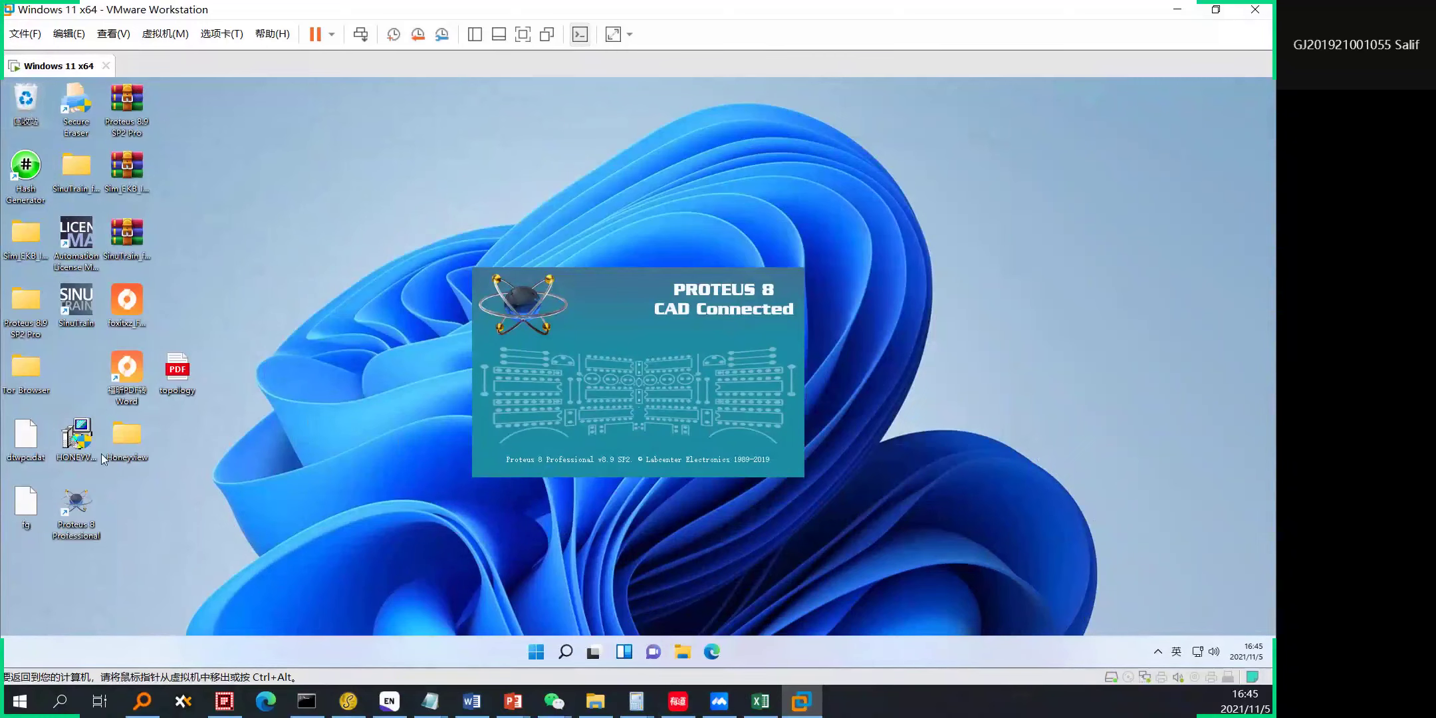
{"action": "left_click_drag", "start_coordinate": [39, 382], "coordinate": [45, 111]}
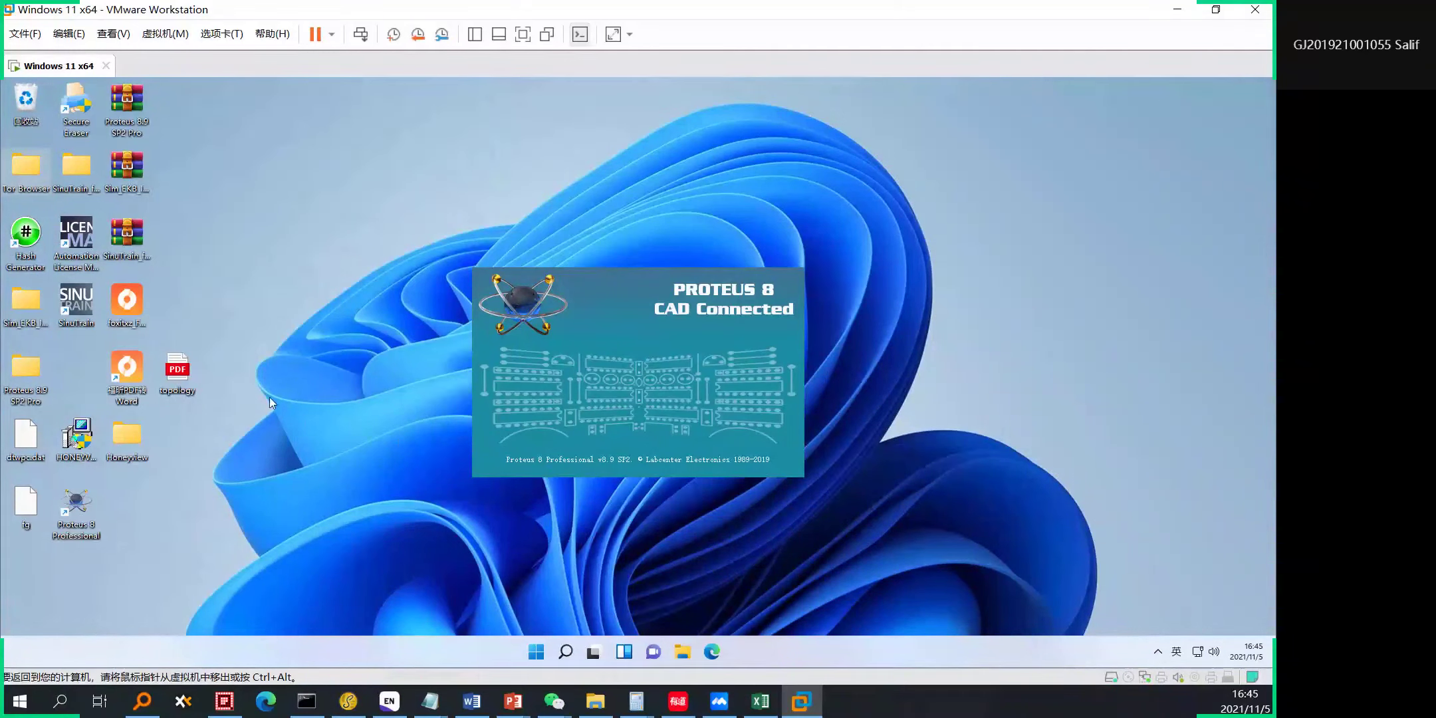
{"action": "right_click", "coordinate": [874, 648]}
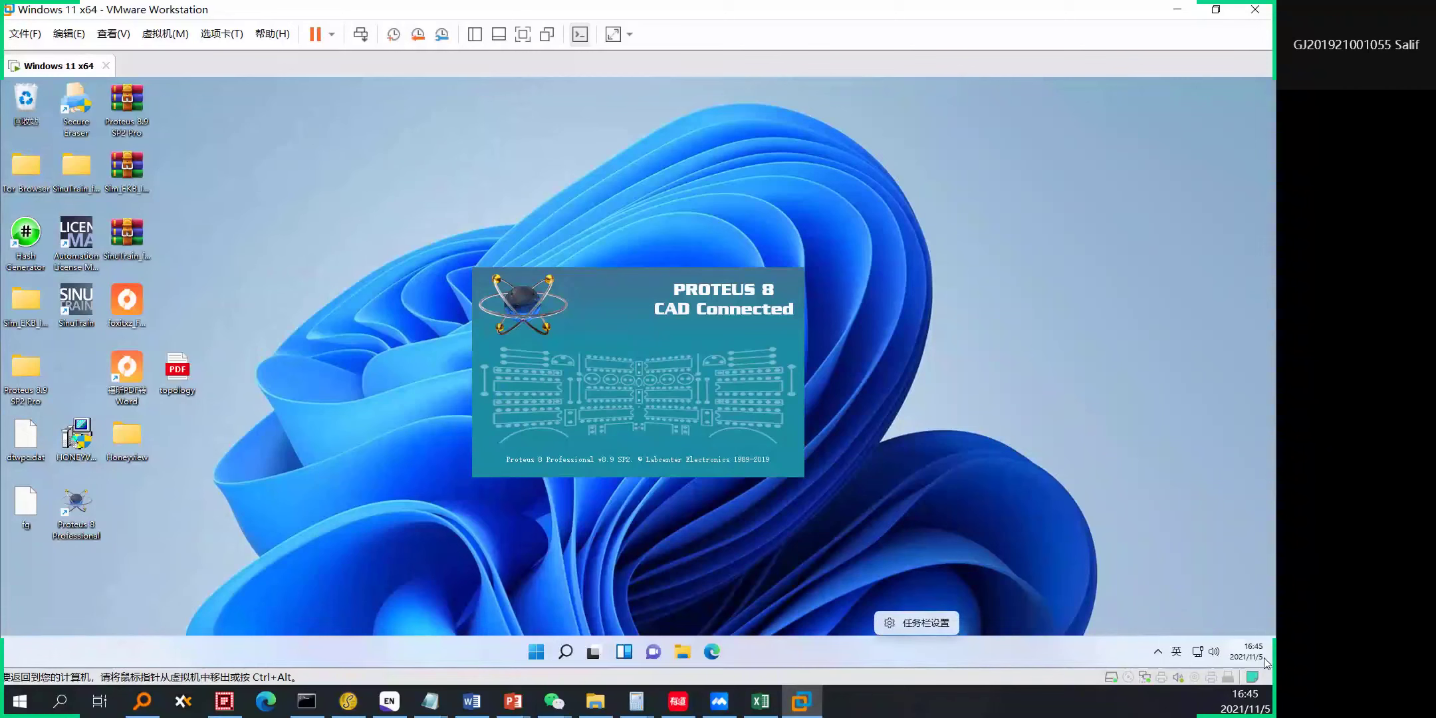
{"action": "right_click", "coordinate": [1243, 656]}
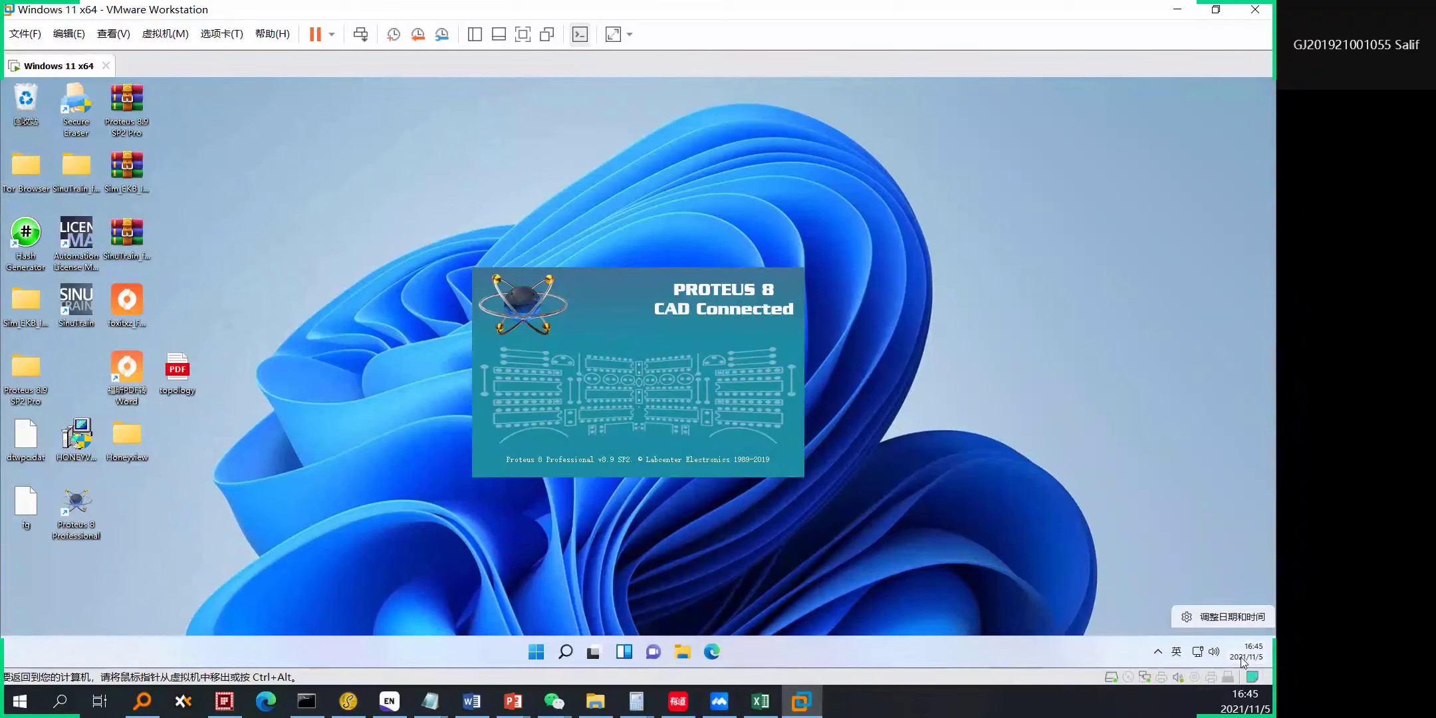
{"action": "left_click", "coordinate": [1099, 517]}
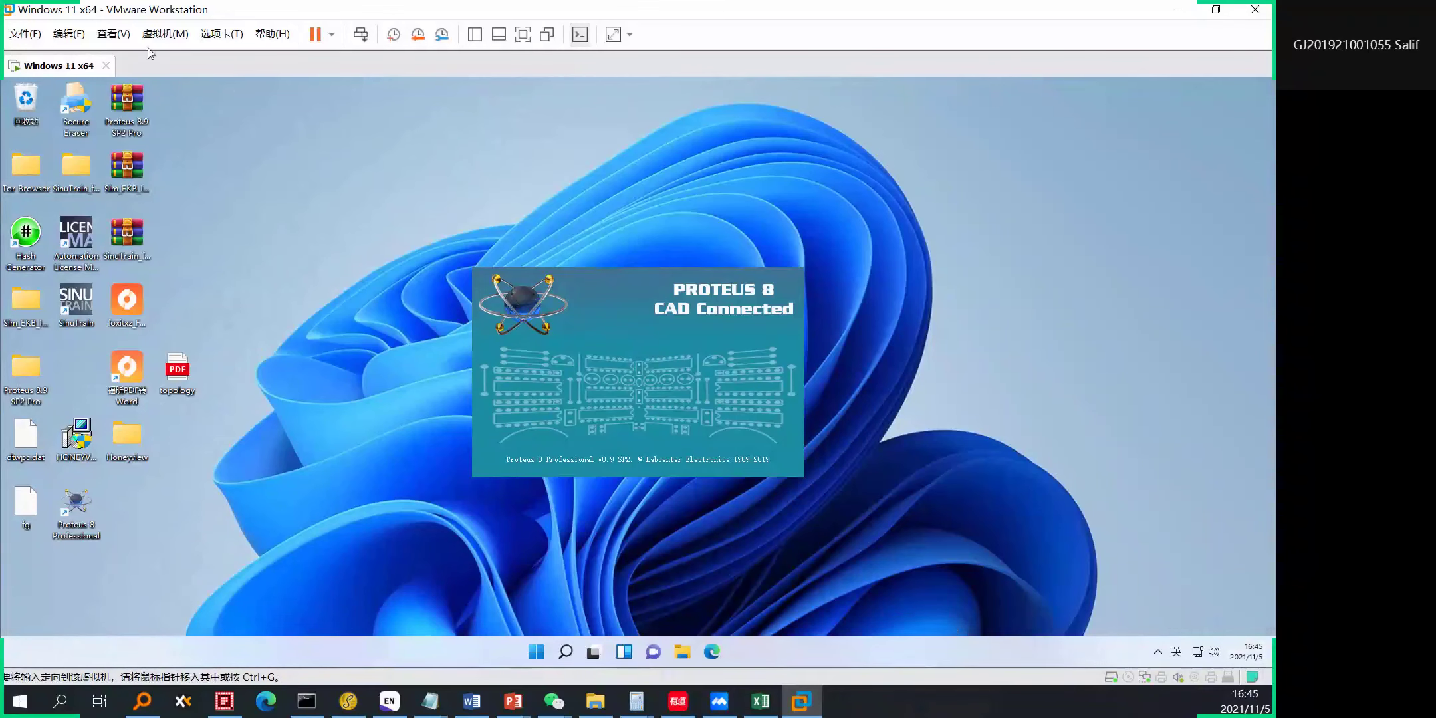
Open Task Manager from the virtual machine's security screen and display its detailed process list.
{"action": "left_click", "coordinate": [166, 34]}
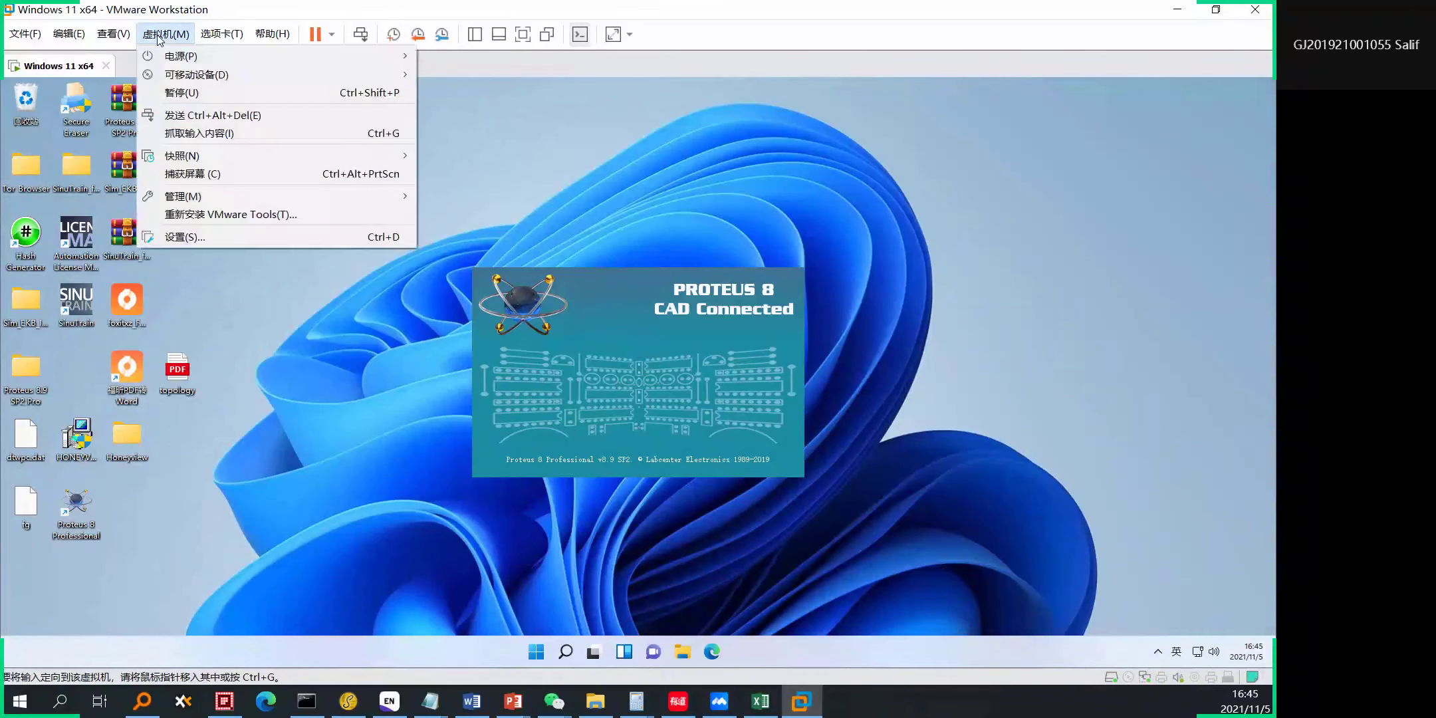
{"action": "left_click", "coordinate": [205, 114]}
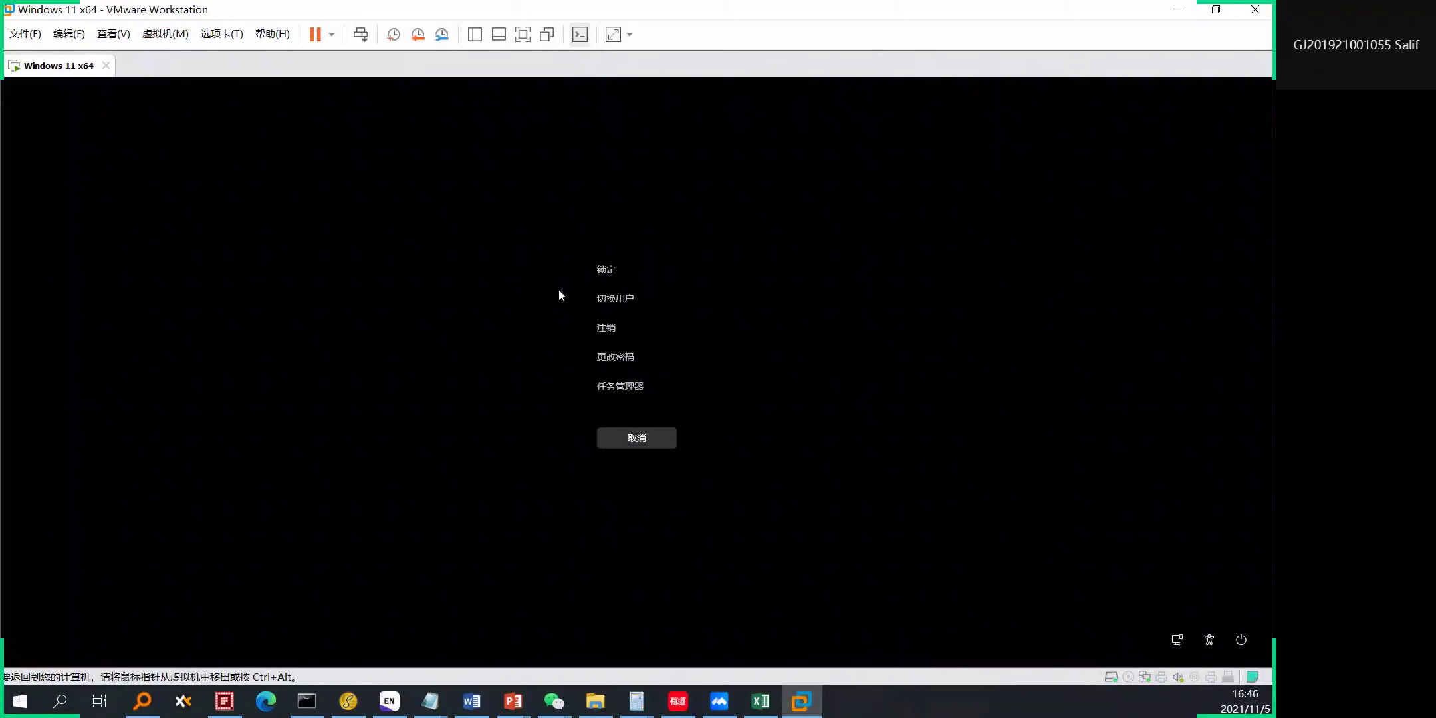
{"action": "left_click", "coordinate": [620, 387]}
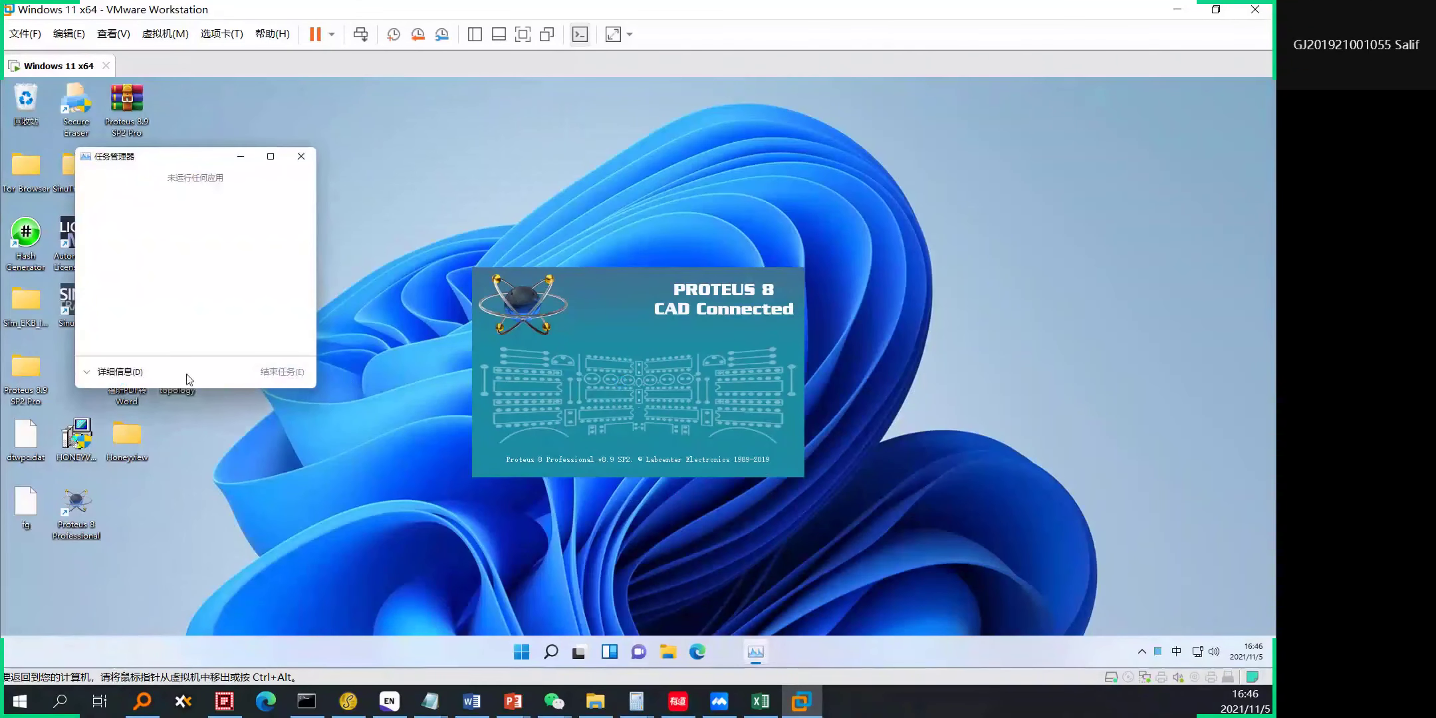
{"action": "left_click", "coordinate": [121, 372]}
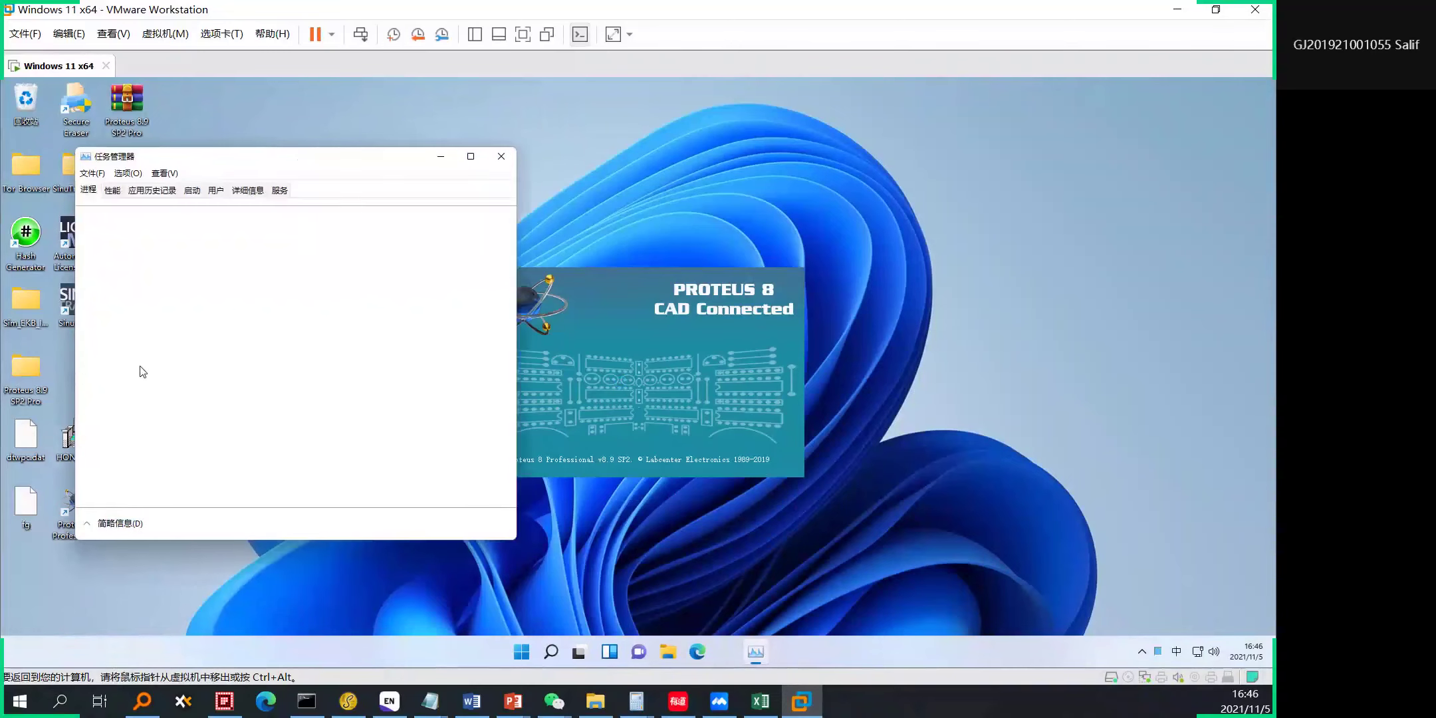
{"action": "left_click", "coordinate": [248, 190]}
End the hung Proteus process PDS.EXE and close Task Manager.
{"action": "left_click", "coordinate": [172, 287]}
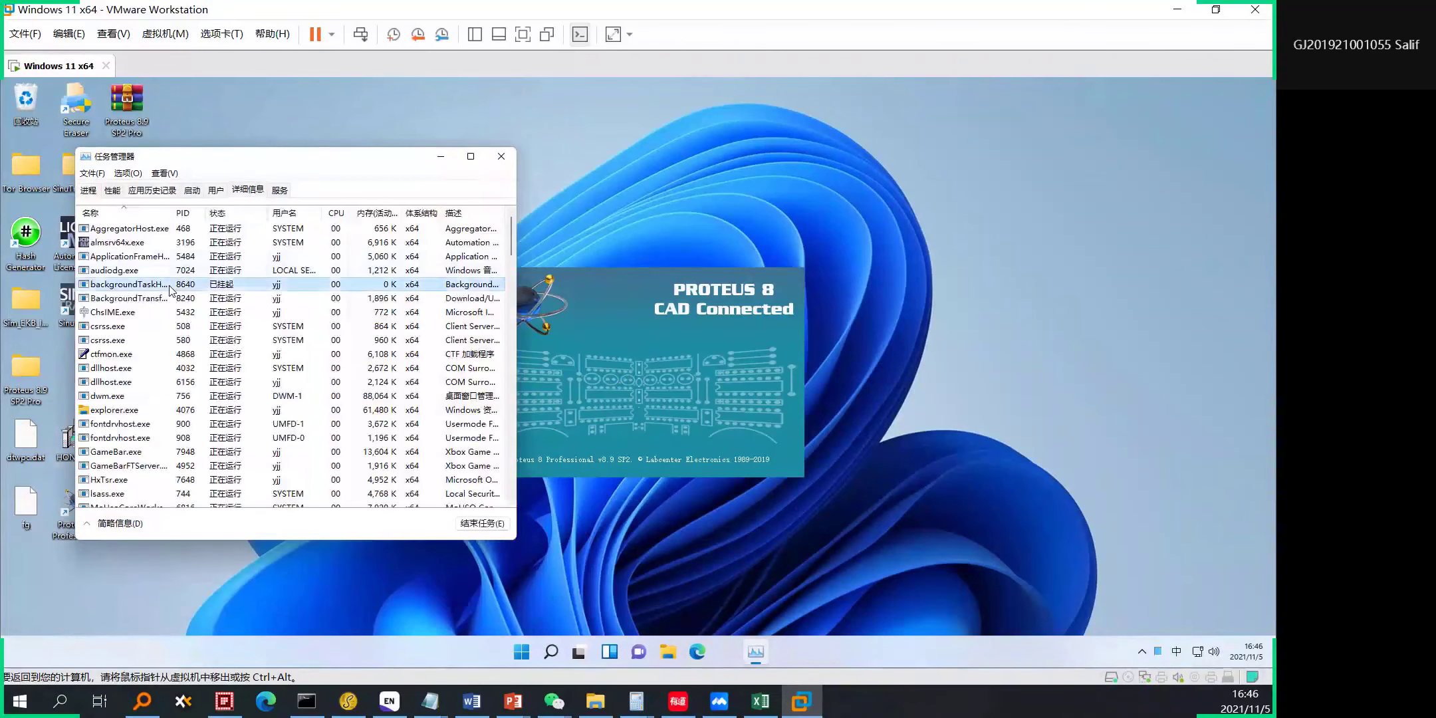
{"action": "scroll", "coordinate": [170, 289], "scroll_direction": "down", "scroll_amount": 3}
{"action": "scroll", "coordinate": [171, 290], "scroll_direction": "down", "scroll_amount": 6}
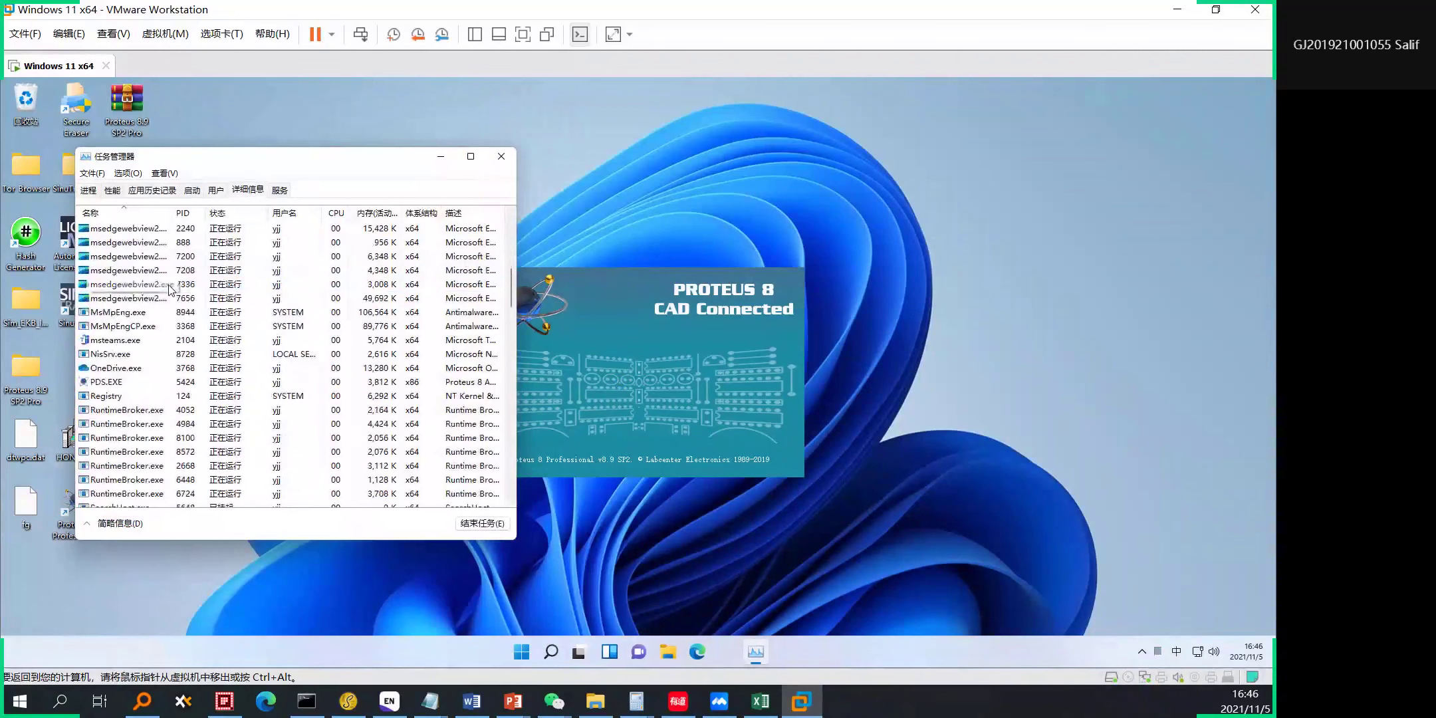
{"action": "key", "text": "shift"}
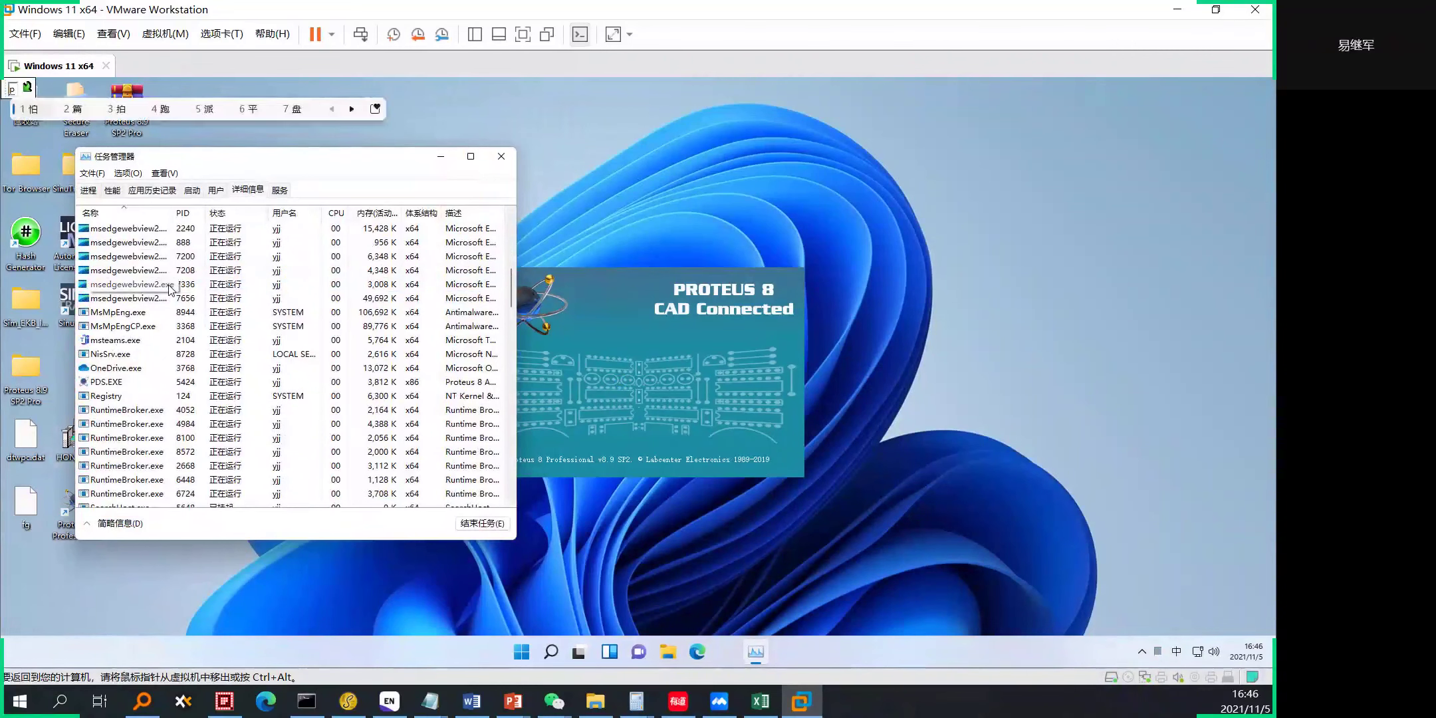
{"action": "key", "text": "p"}
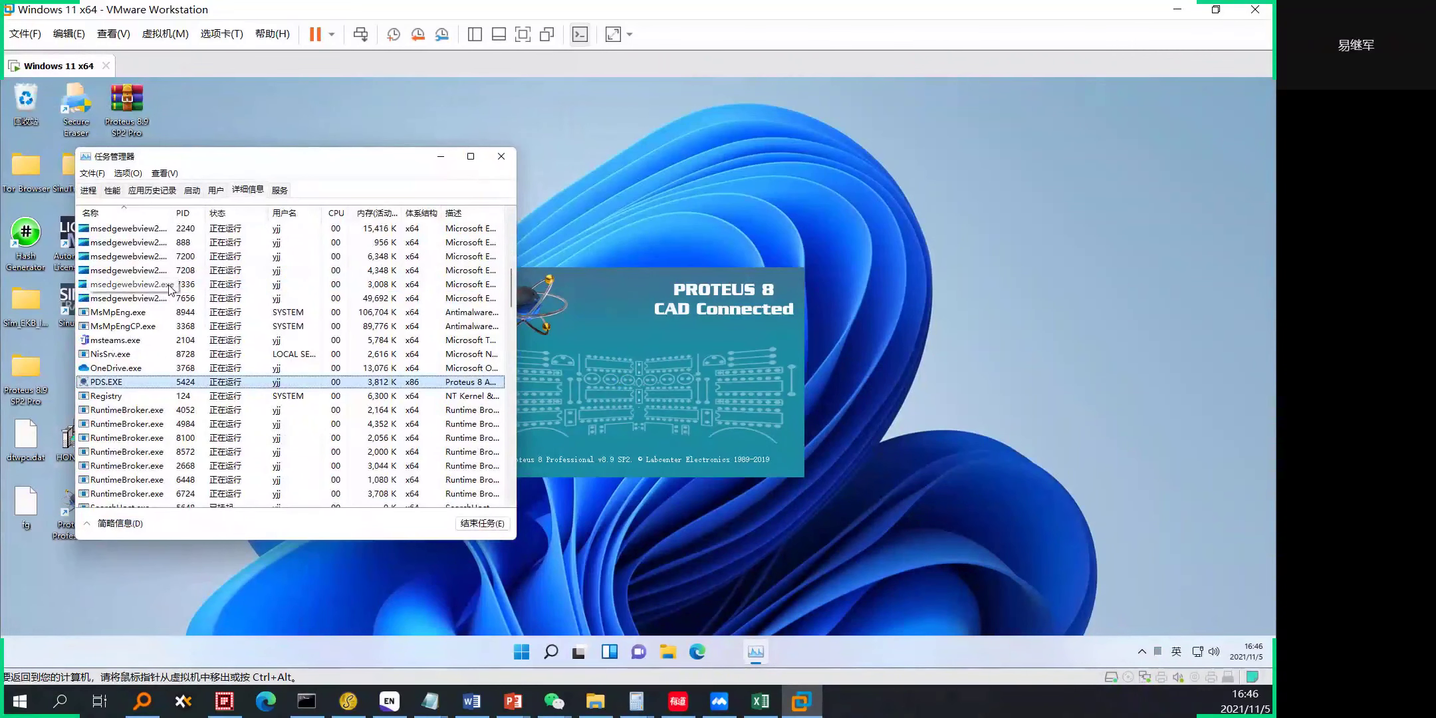
{"action": "scroll", "coordinate": [459, 491], "scroll_direction": "up", "scroll_amount": 2}
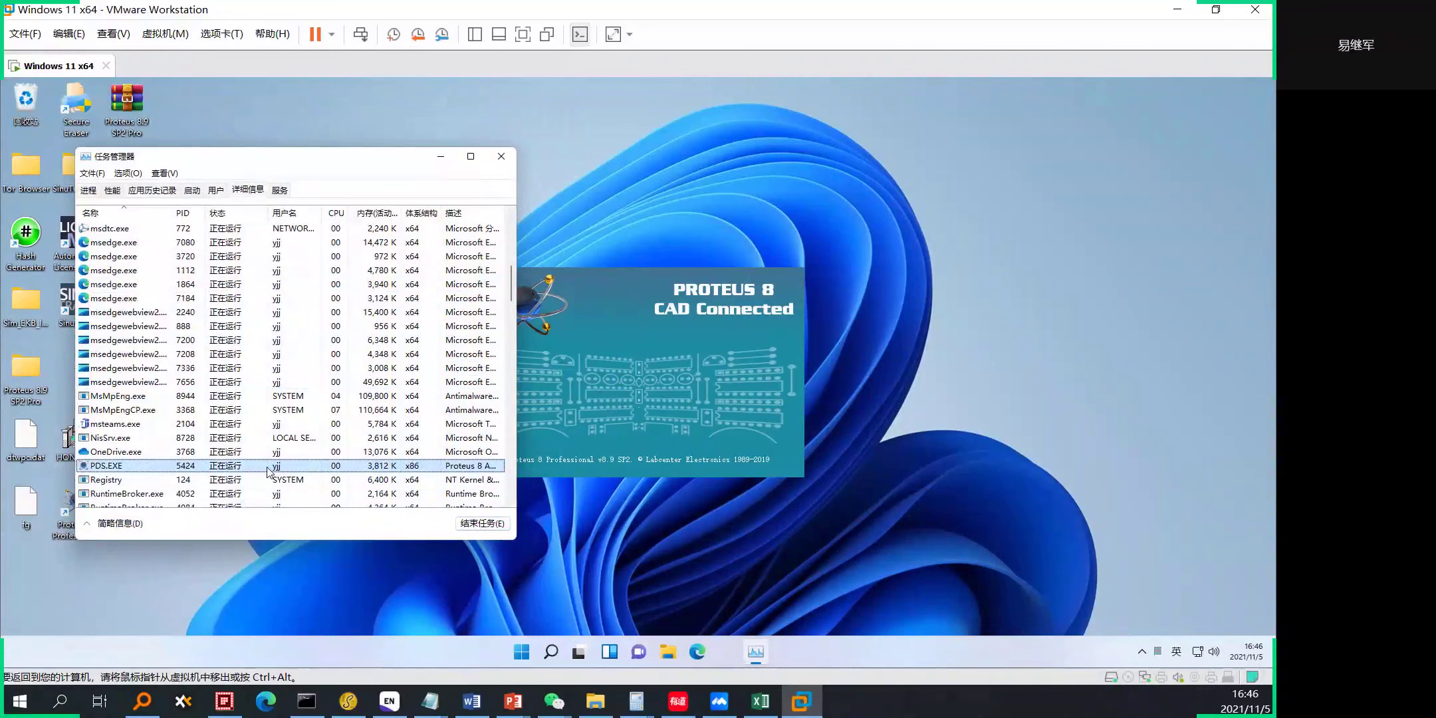
{"action": "left_click", "coordinate": [474, 524]}
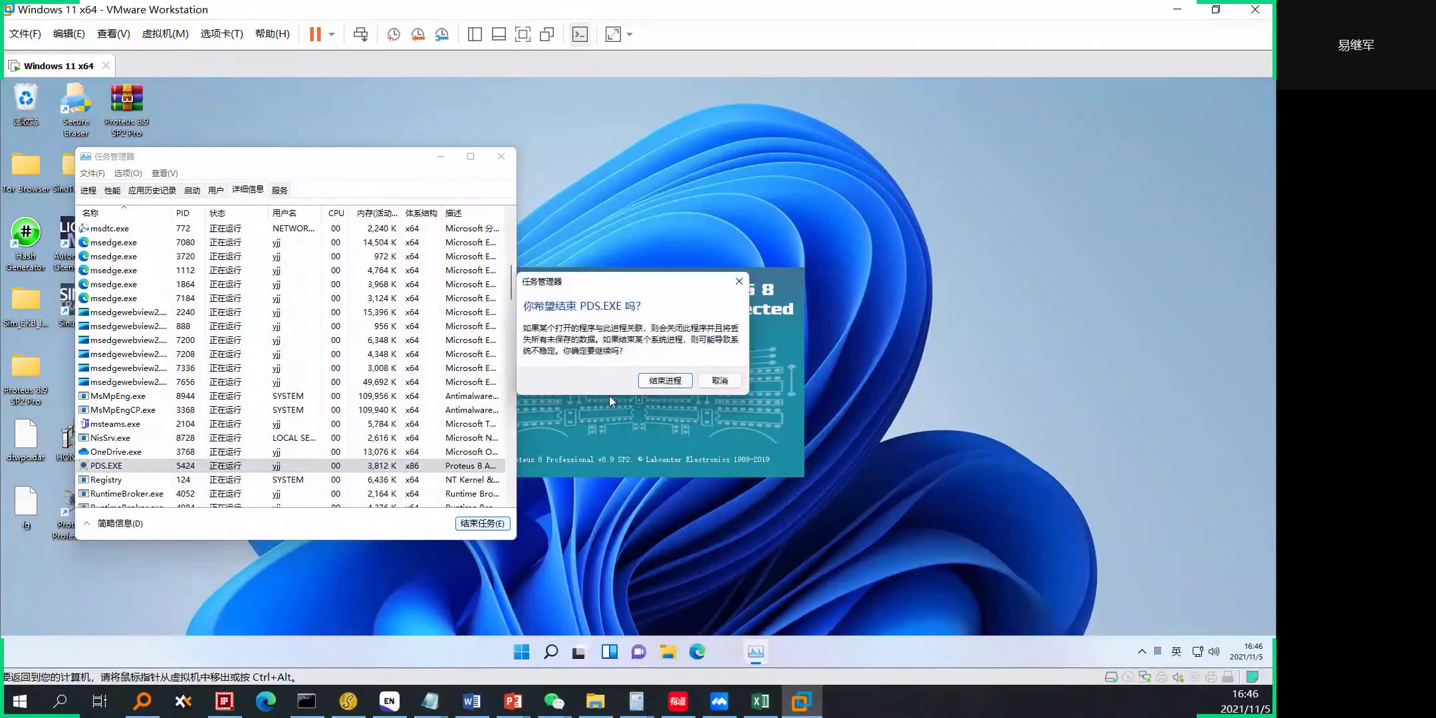
{"action": "left_click", "coordinate": [650, 382]}
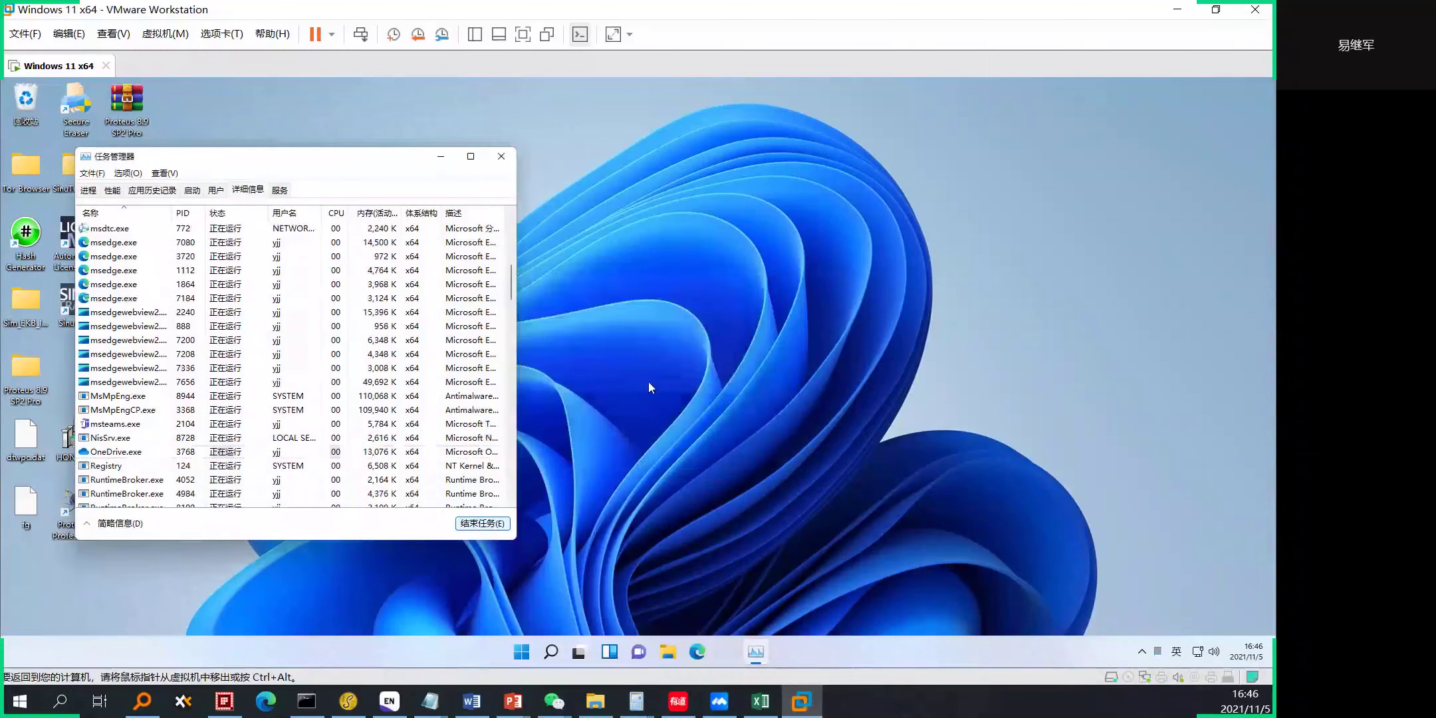
{"action": "left_click", "coordinate": [500, 159]}
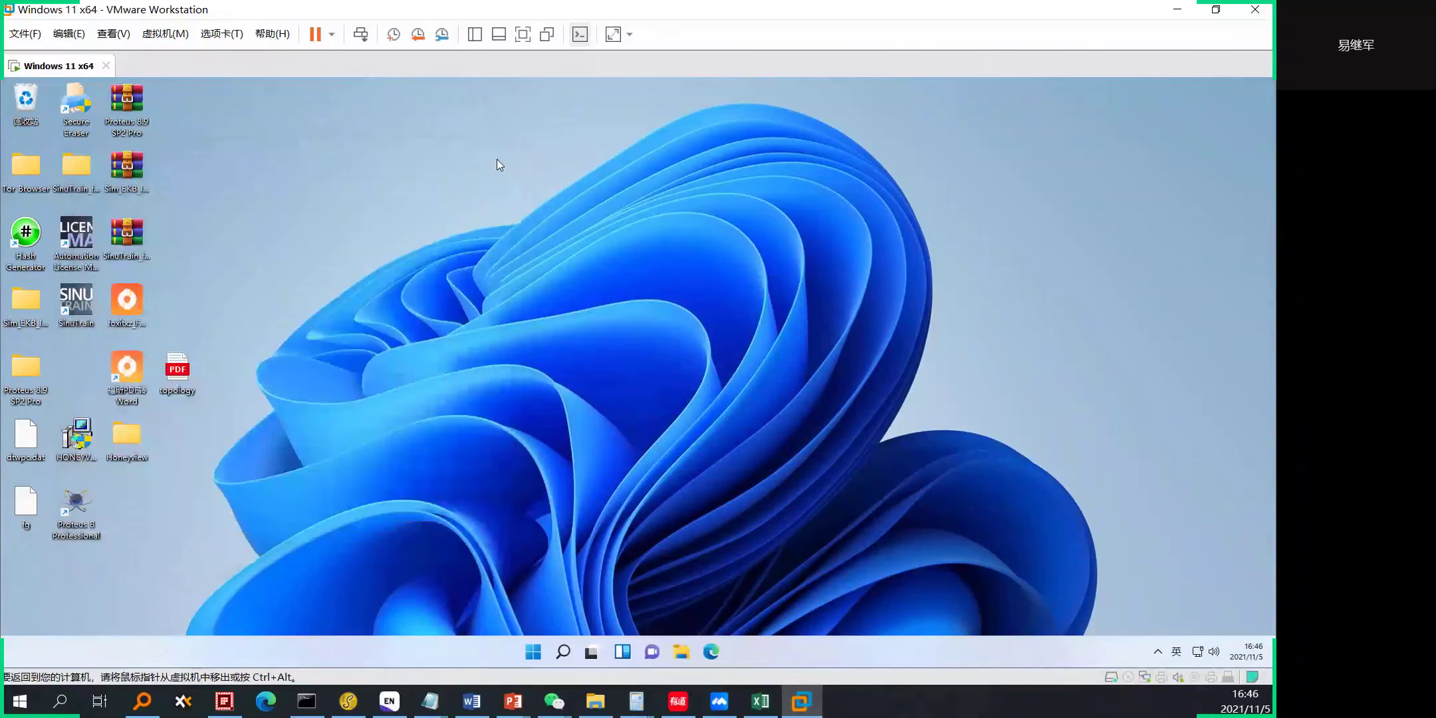
Launch Proteus 8 Professional, maximize it, and show the virtual machine full screen with its toolbar unpinned.
{"action": "double_click", "coordinate": [88, 526]}
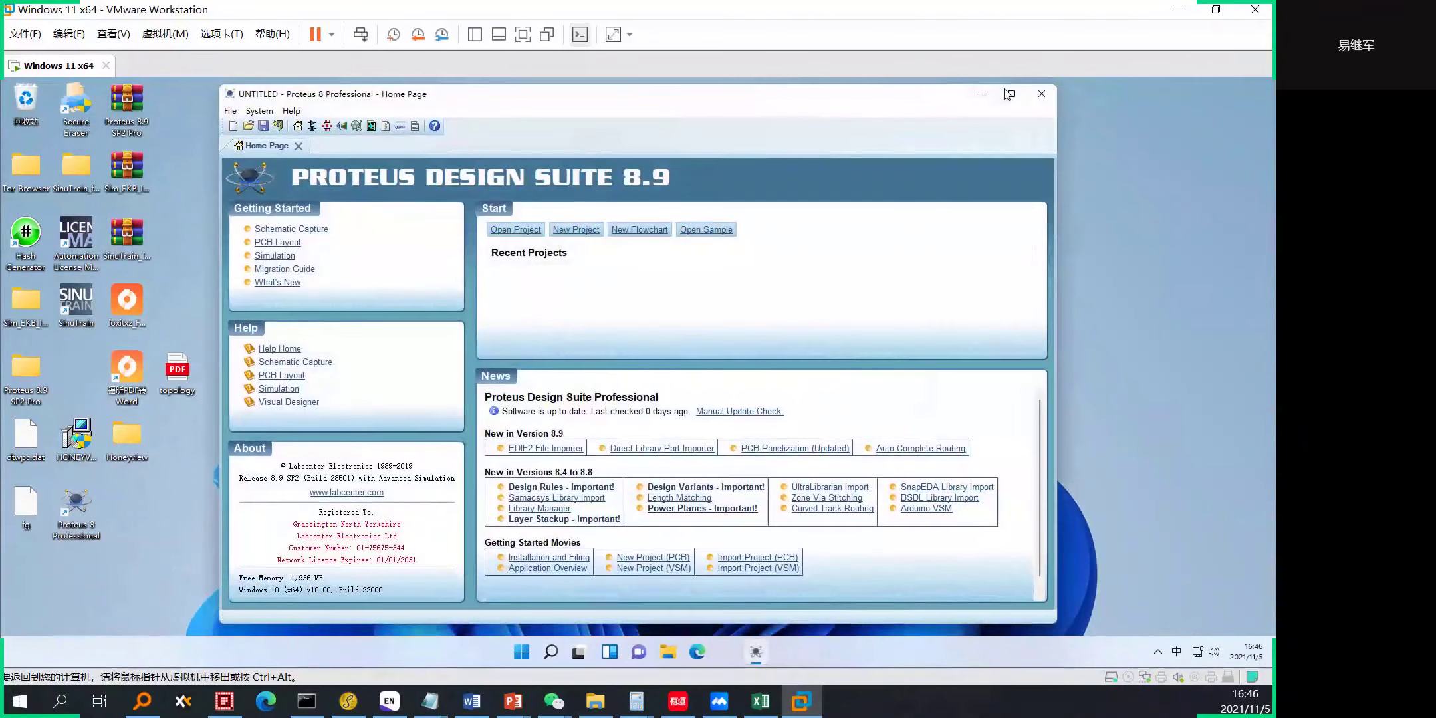
{"action": "left_click", "coordinate": [1010, 97]}
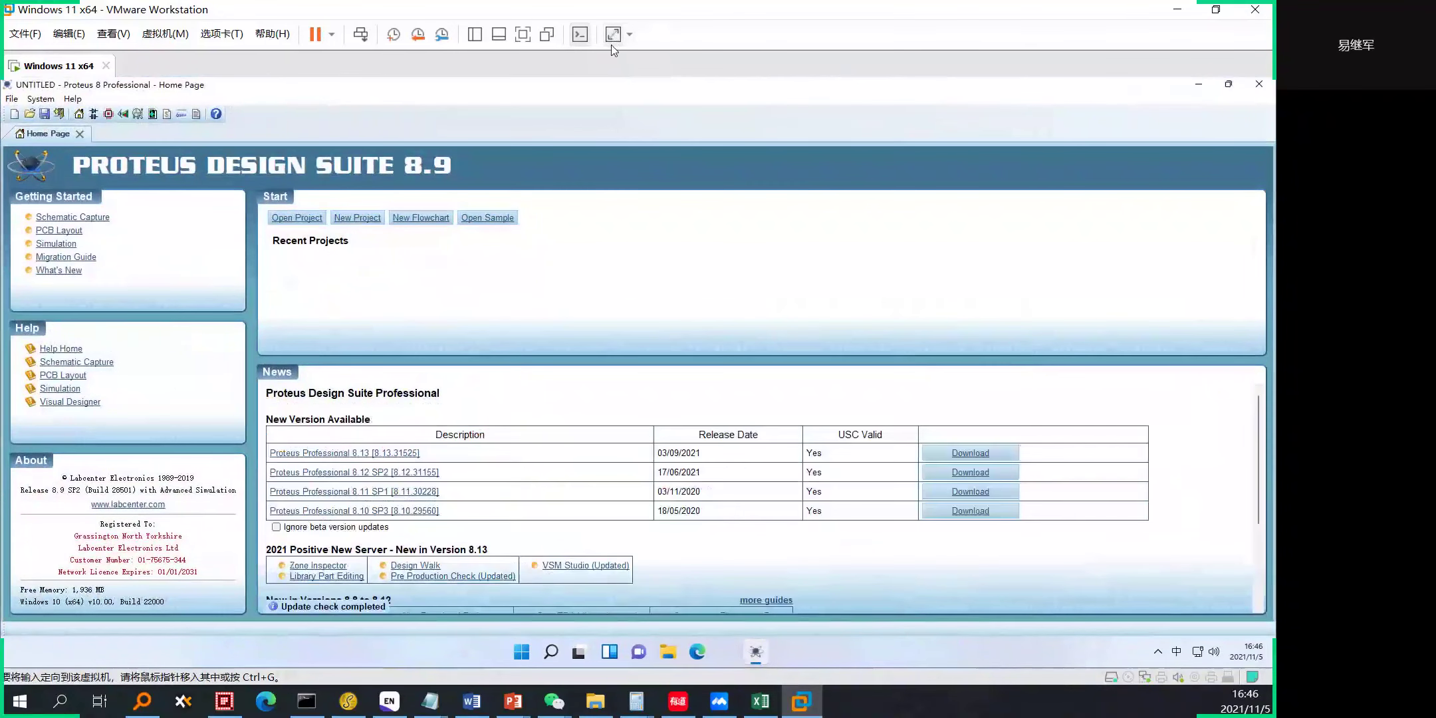
{"action": "left_click", "coordinate": [525, 37]}
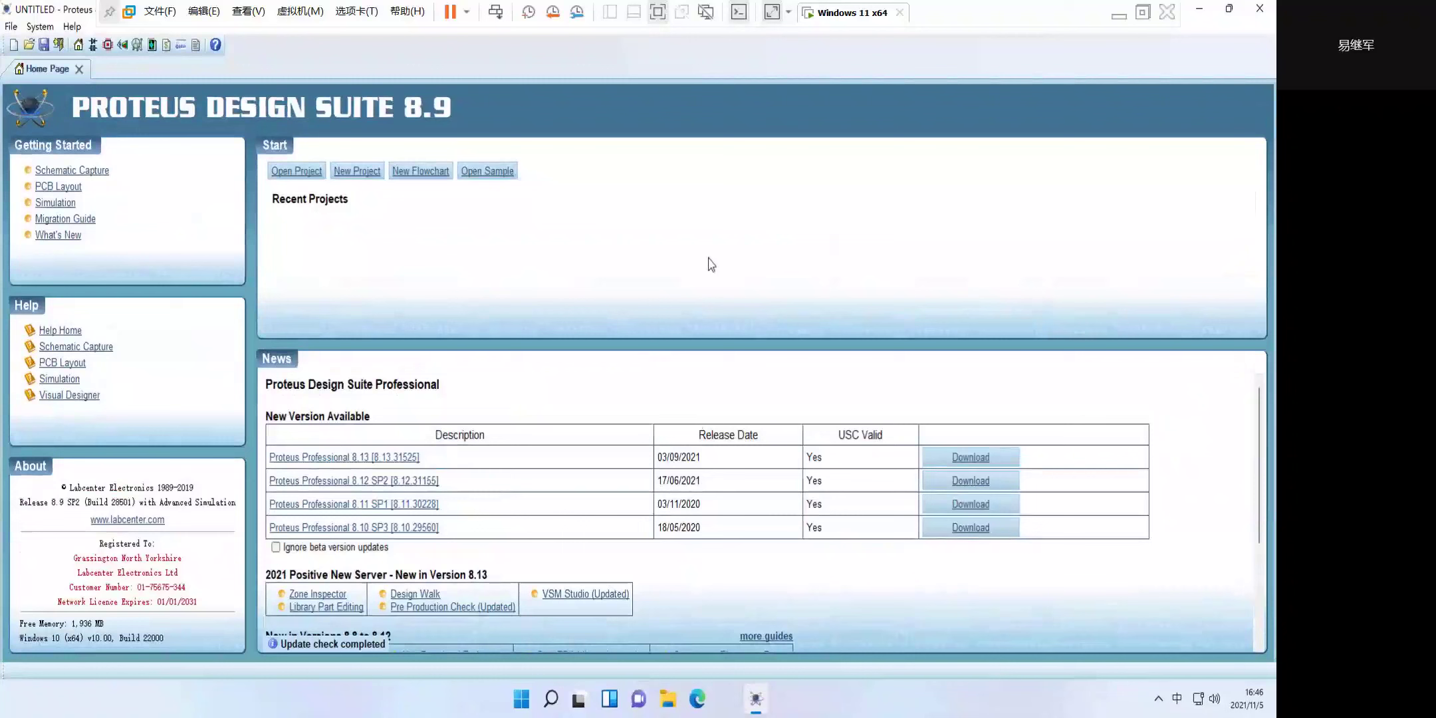
{"action": "left_click", "coordinate": [110, 14]}
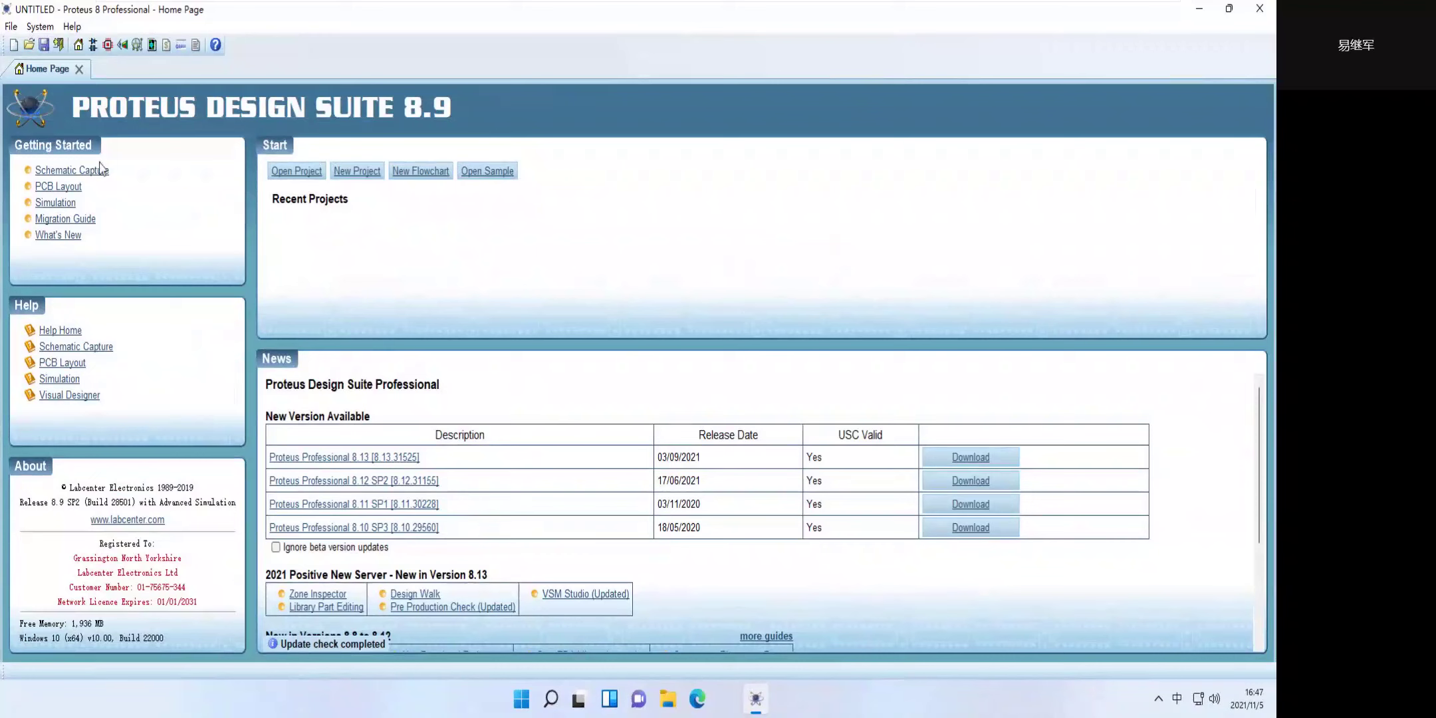
Create the project New Project.pdsprj with a schematic from the DEFAULT template, without a PCB layout or firmware project.
{"action": "left_click", "coordinate": [14, 44]}
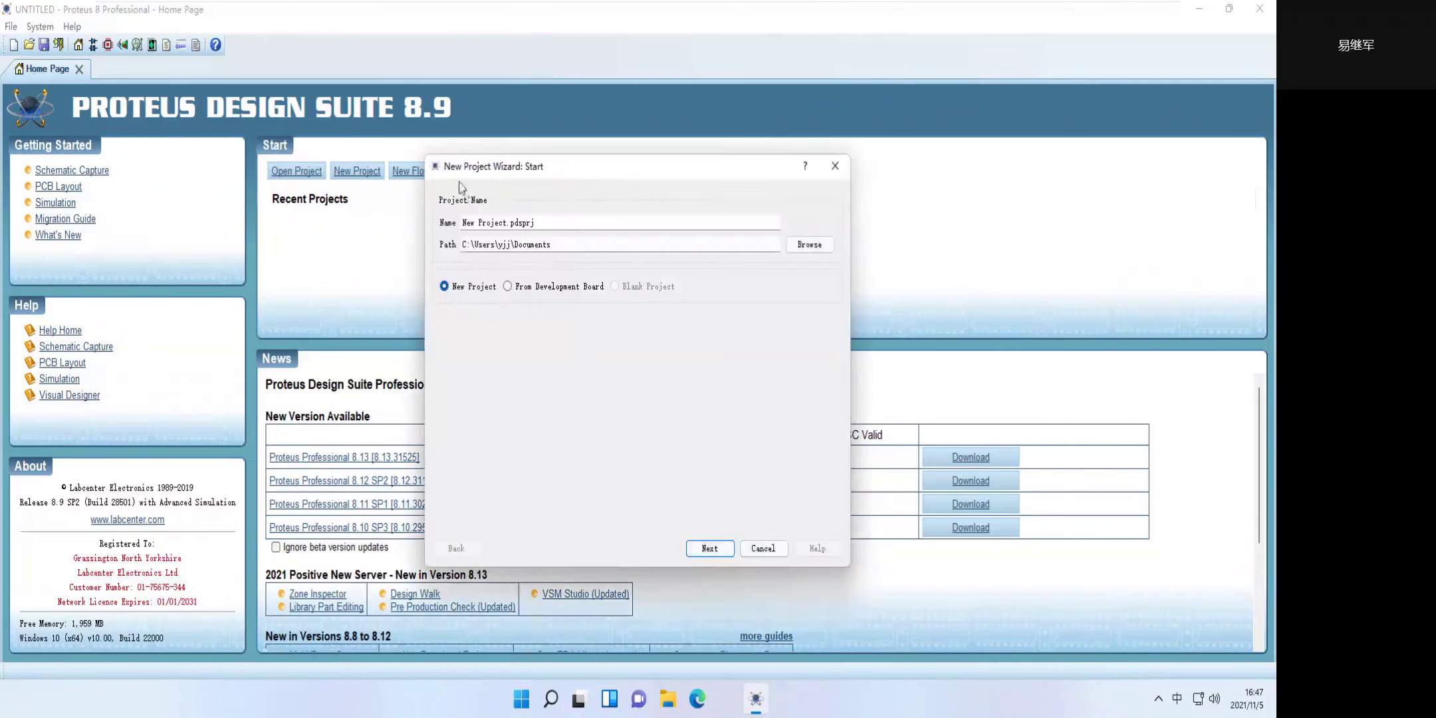
{"action": "left_click", "coordinate": [719, 556]}
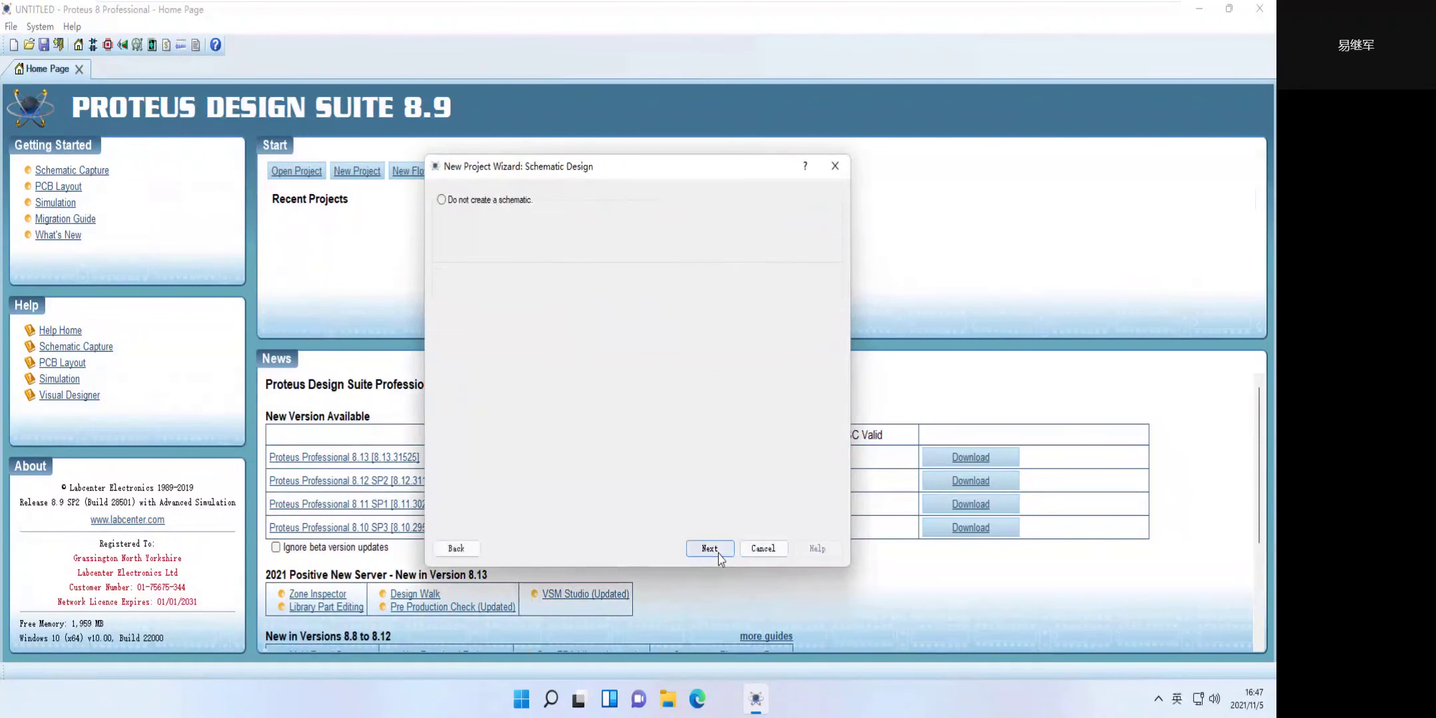
{"action": "left_click", "coordinate": [710, 548]}
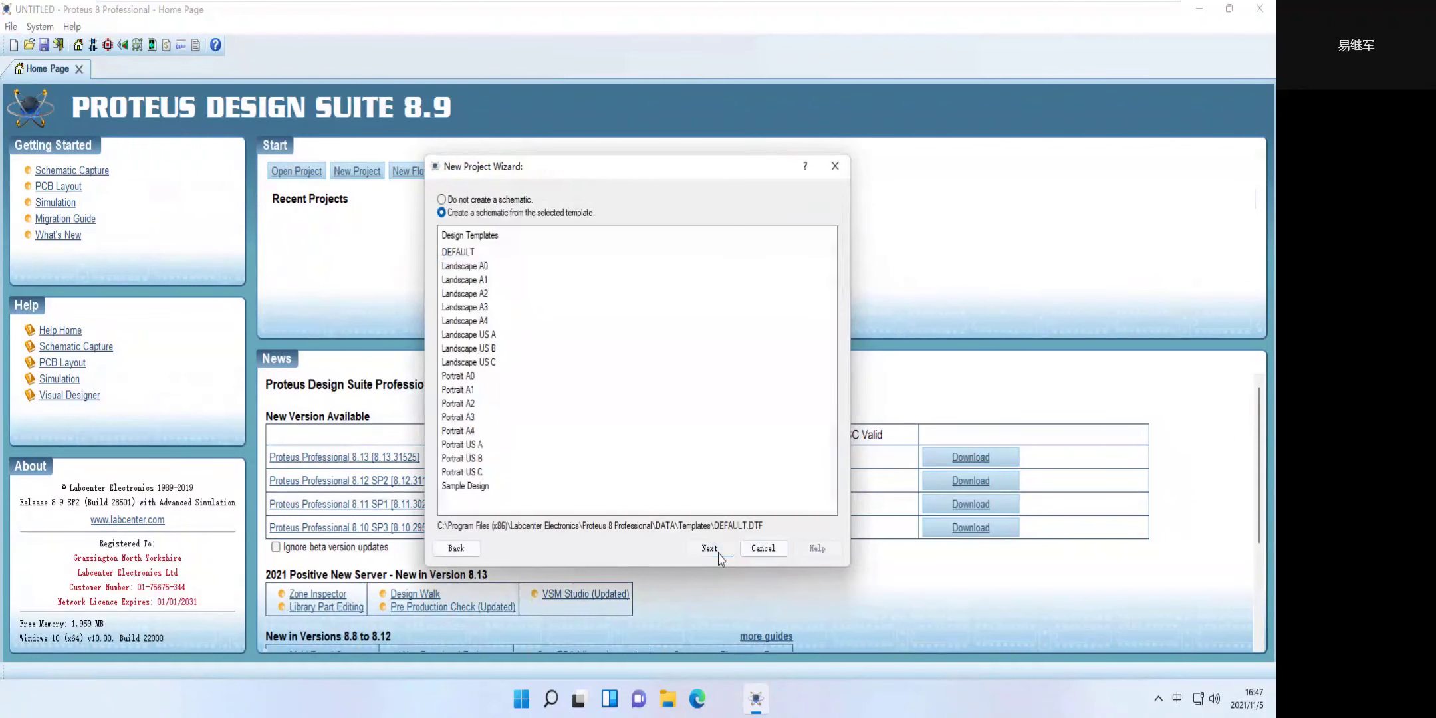
{"action": "left_click", "coordinate": [710, 548]}
{"action": "left_click", "coordinate": [718, 555]}
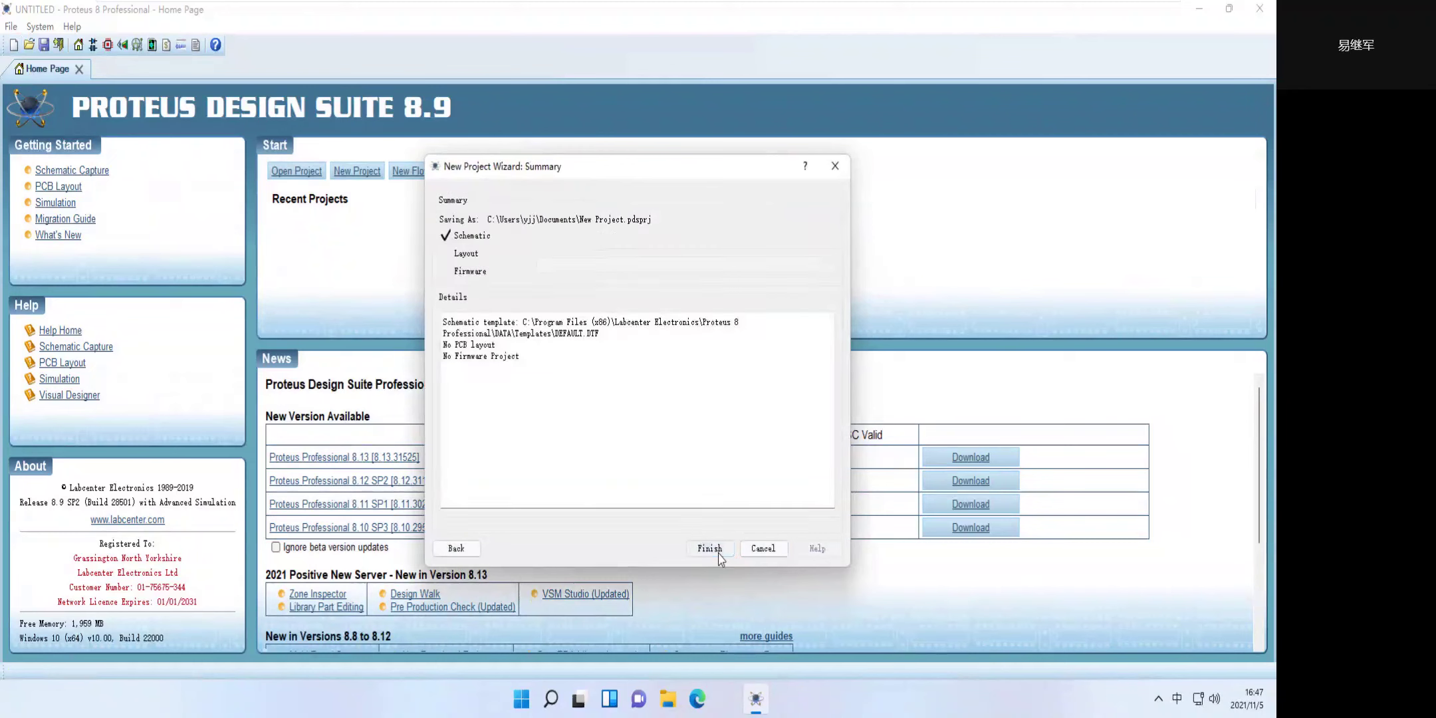
{"action": "left_click", "coordinate": [710, 549]}
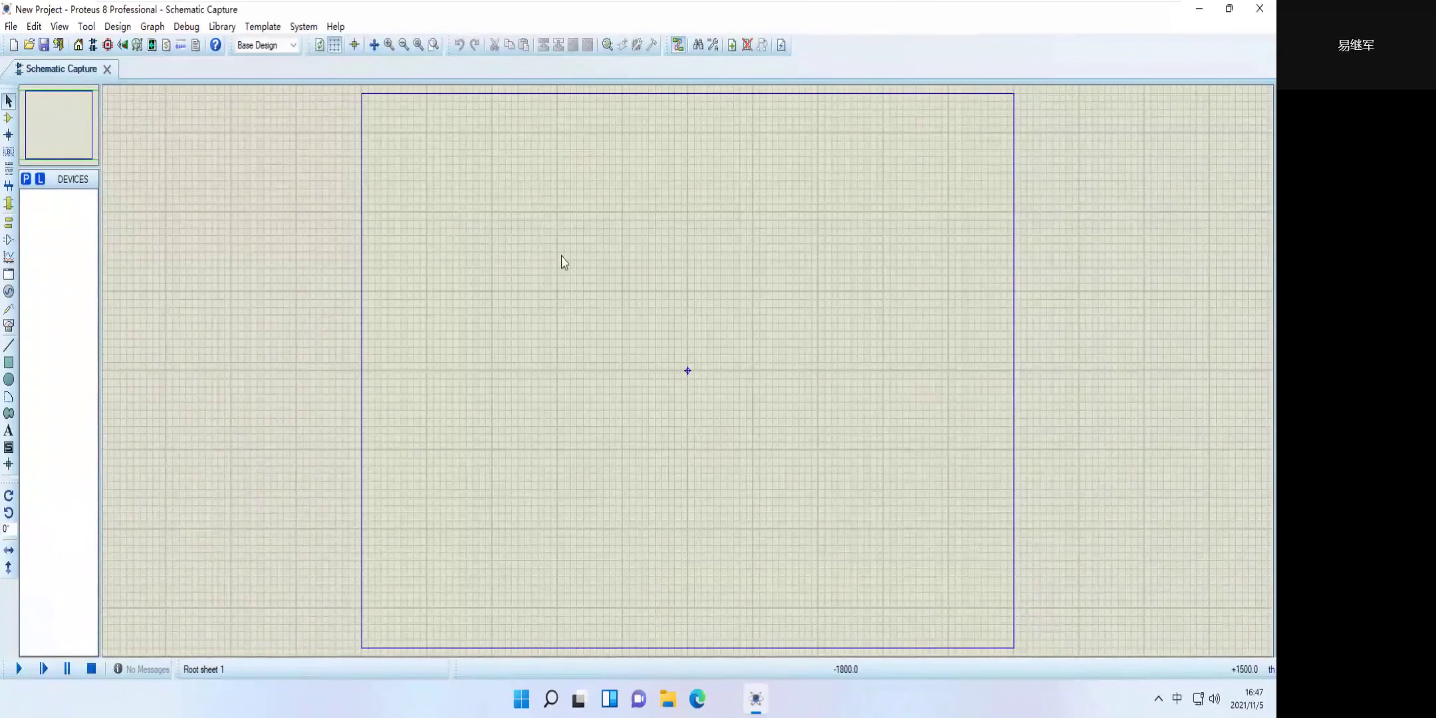
Search the device library for 8051 within Microprocessor ICs and add the AT89C51 to the schematic's device list.
{"action": "left_click", "coordinate": [26, 181]}
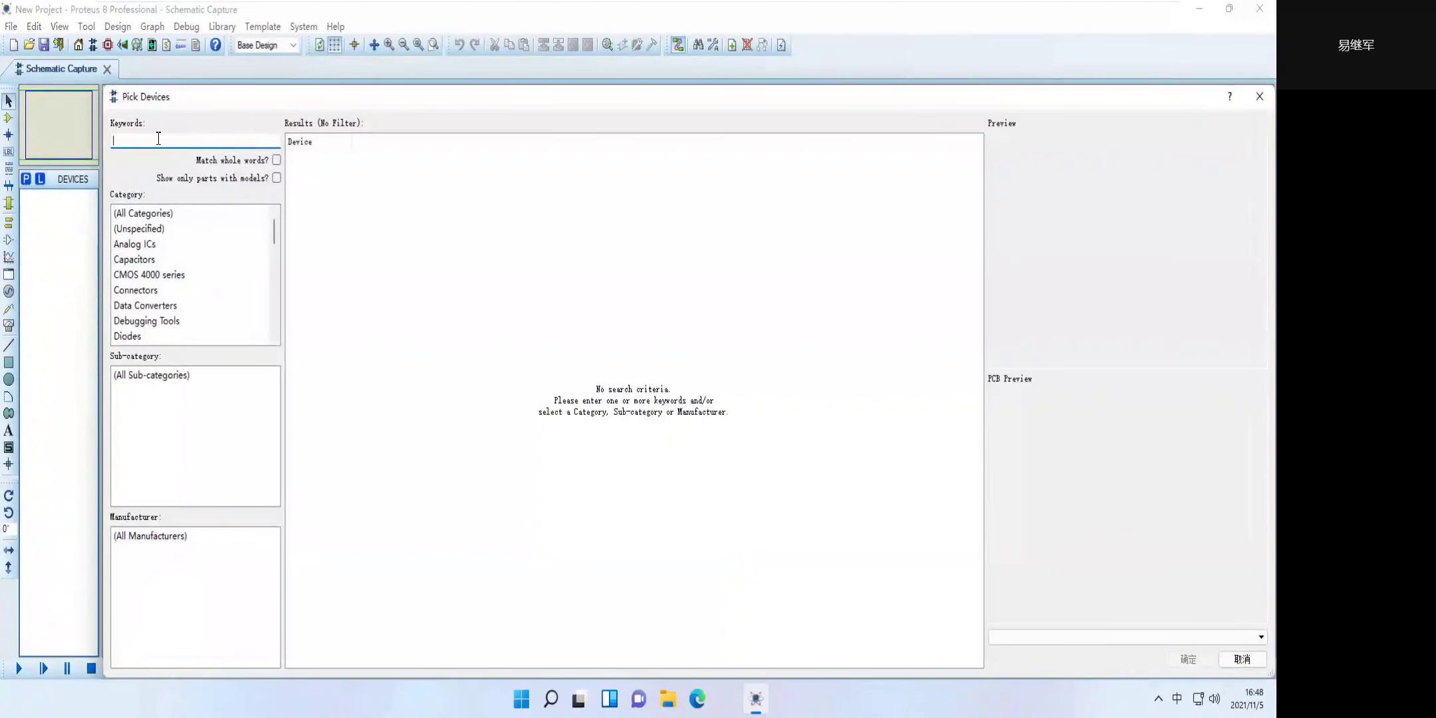
{"action": "type", "text": "8051"}
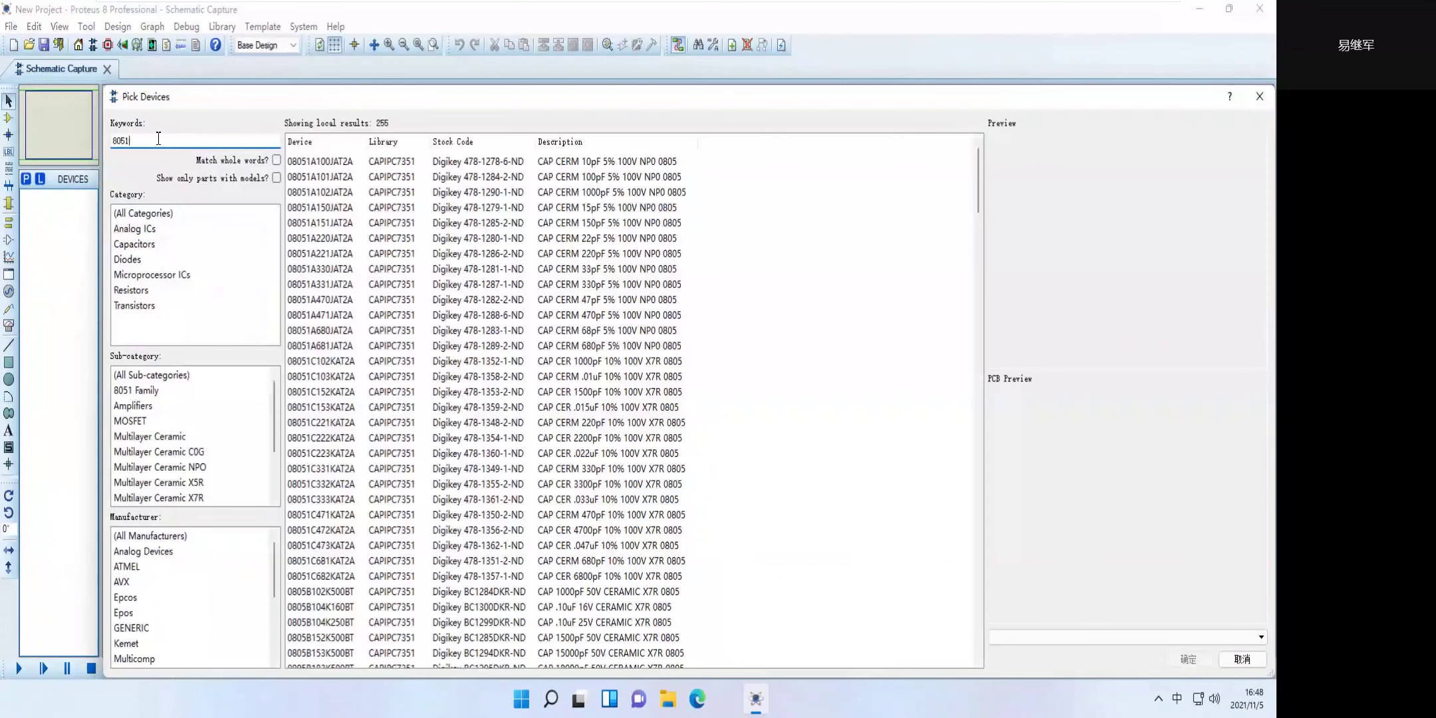
{"action": "left_click", "coordinate": [195, 276]}
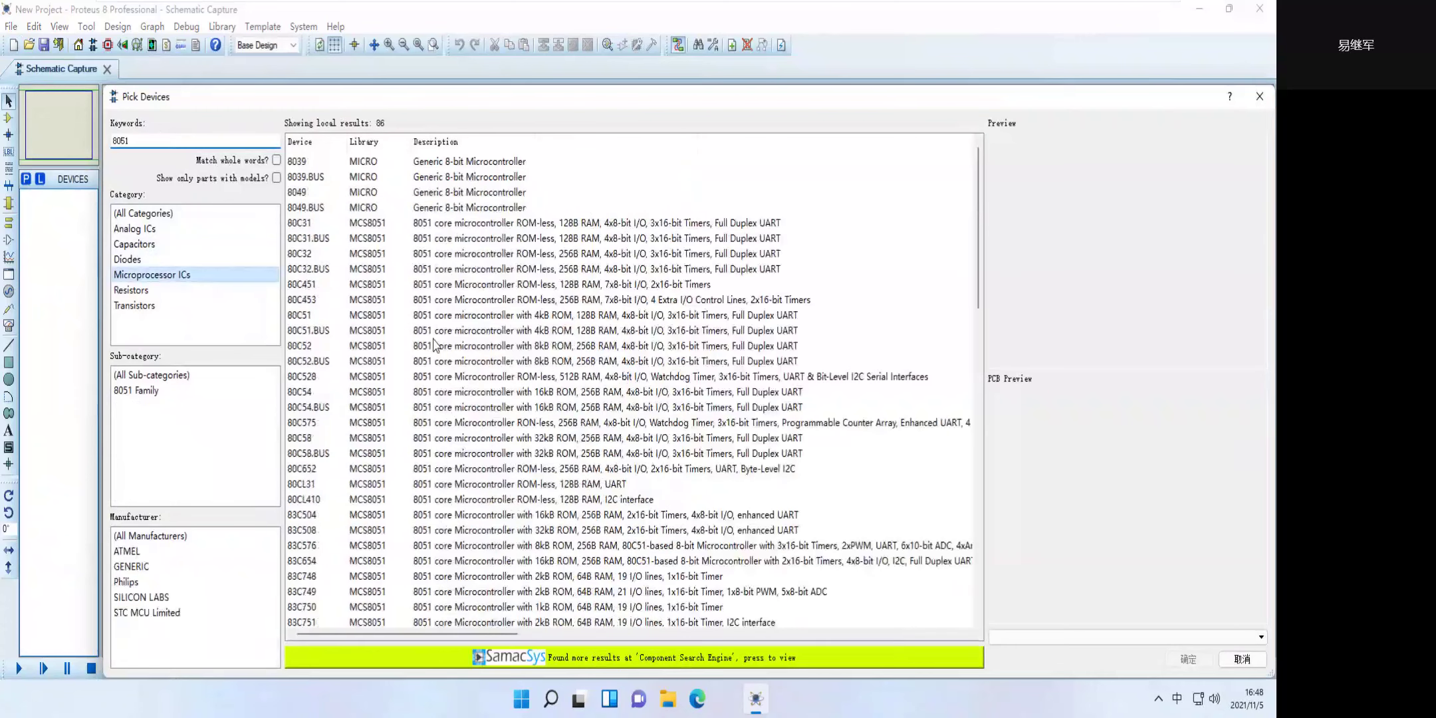
{"action": "scroll", "coordinate": [433, 345], "scroll_direction": "down", "scroll_amount": 12}
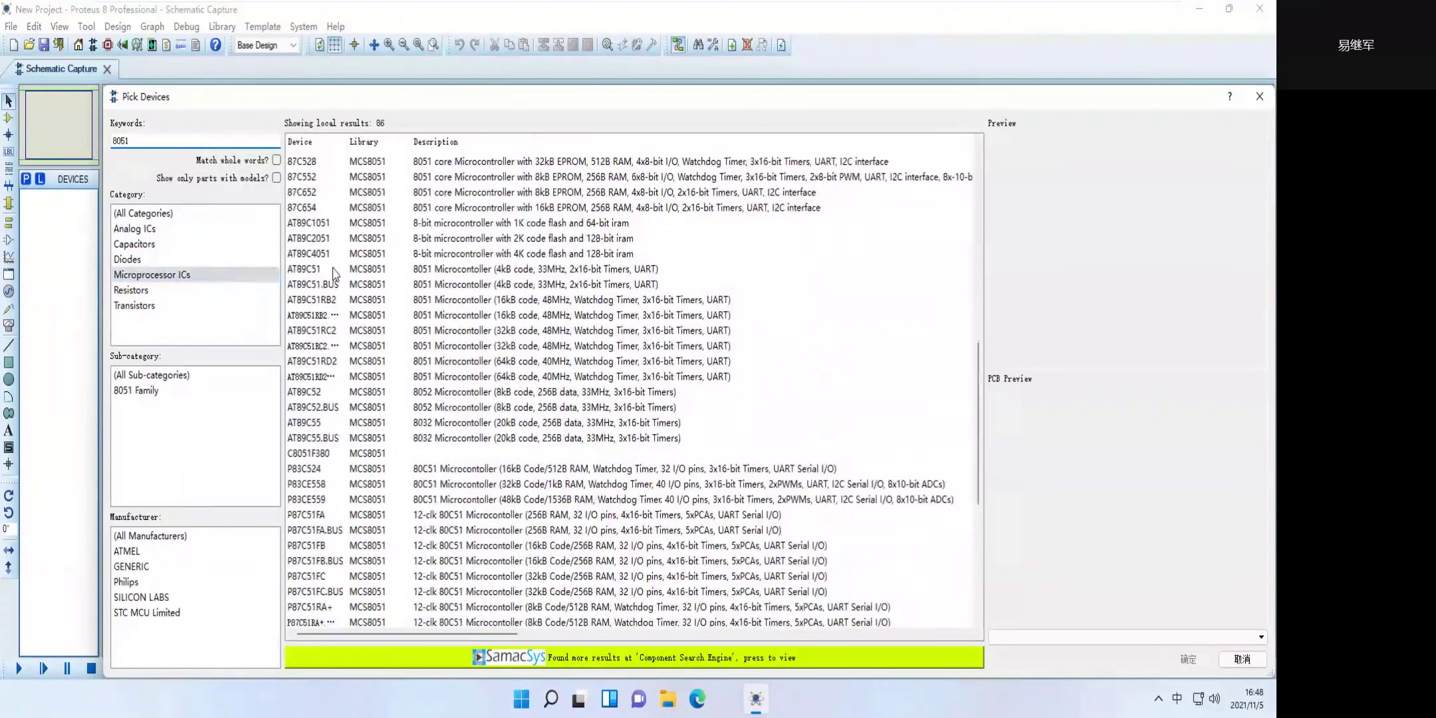
{"action": "left_click", "coordinate": [305, 271]}
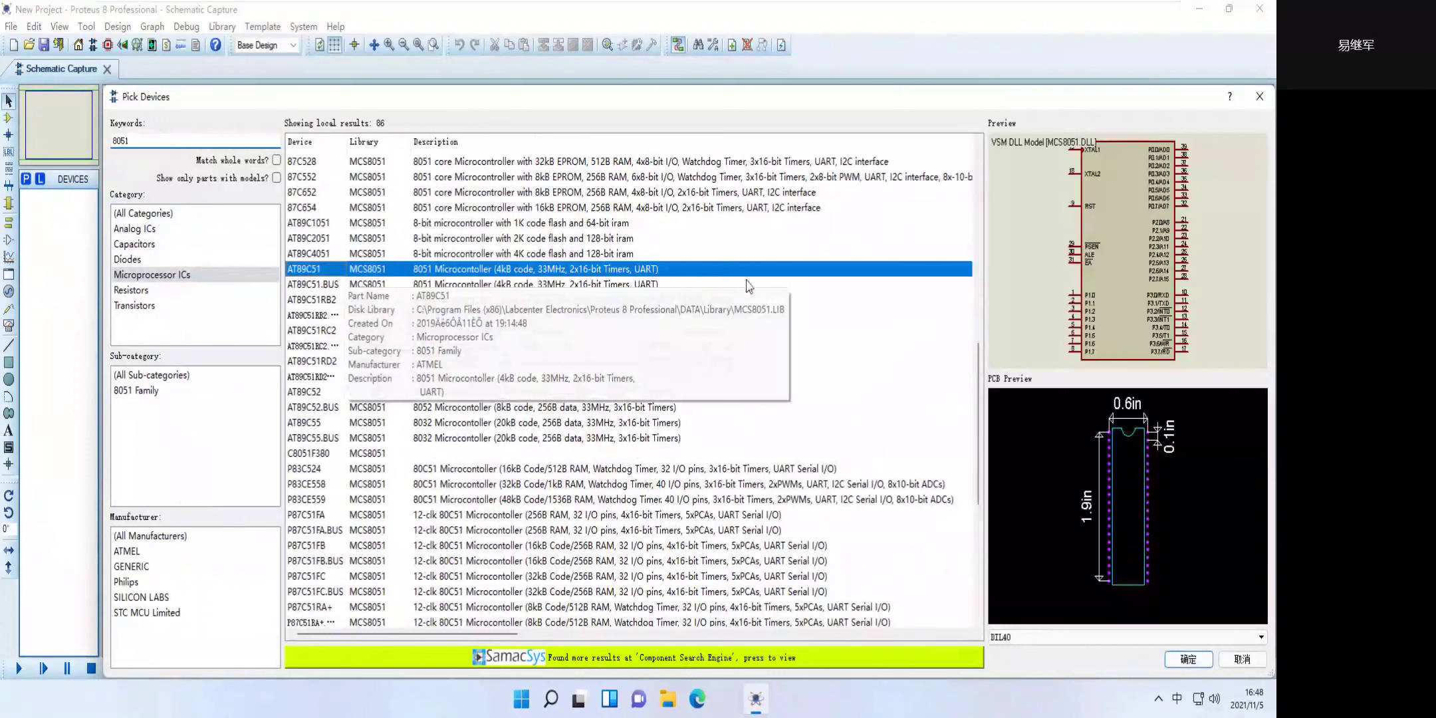
{"action": "double_click", "coordinate": [384, 271]}
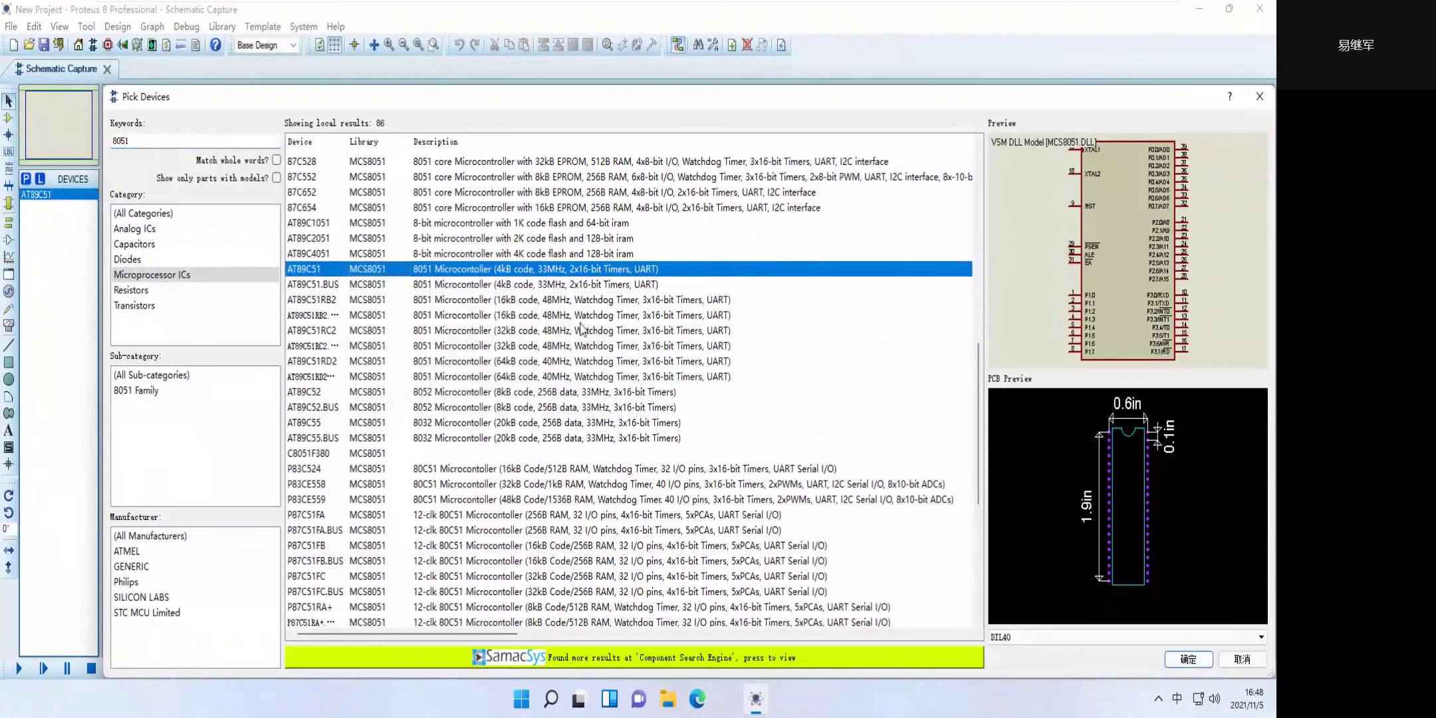
Place the AT89C51 microcontroller near the centre of the schematic sheet.
{"action": "left_click", "coordinate": [1189, 660]}
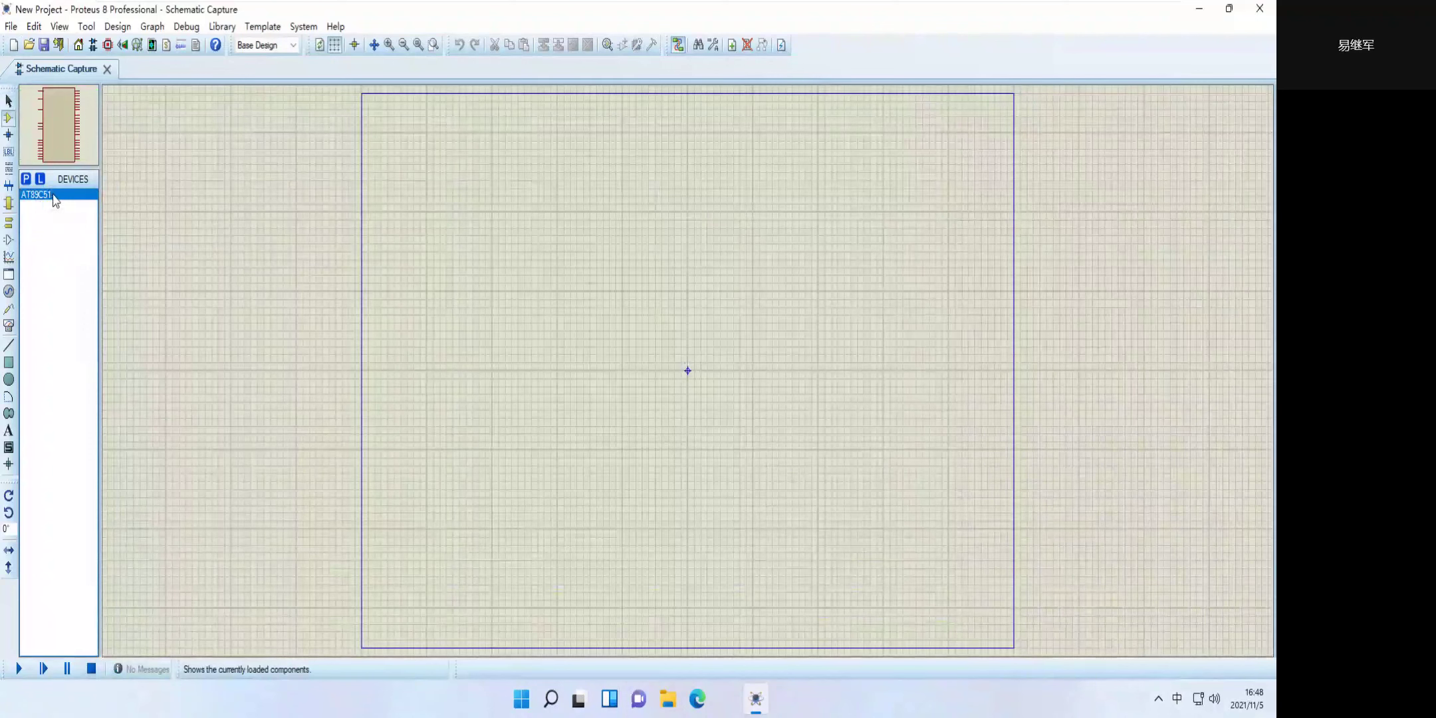
{"action": "left_click", "coordinate": [687, 371]}
{"action": "left_click", "coordinate": [687, 371]}
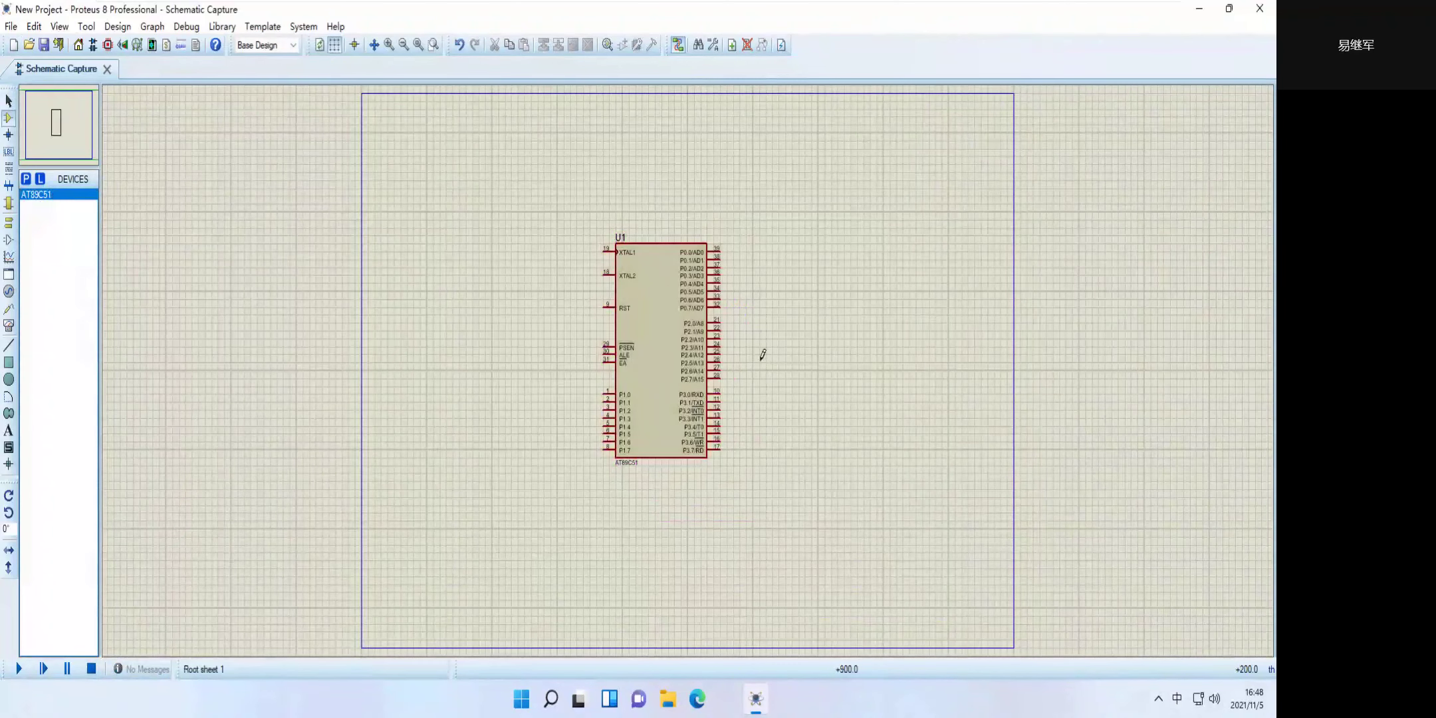
{"action": "scroll", "coordinate": [762, 354], "scroll_direction": "down", "scroll_amount": 3}
{"action": "scroll", "coordinate": [715, 340], "scroll_direction": "up", "scroll_amount": 4}
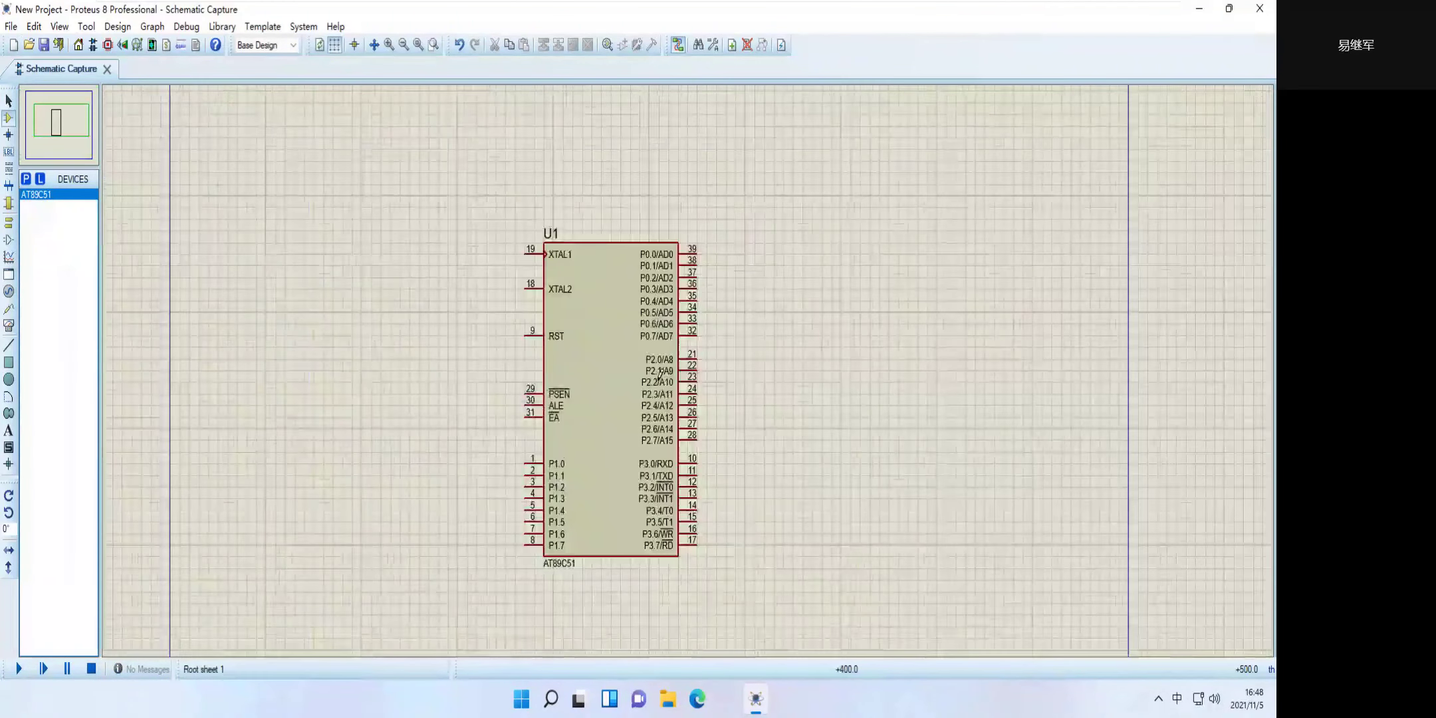
{"action": "scroll", "coordinate": [279, 311], "scroll_direction": "up", "scroll_amount": 2}
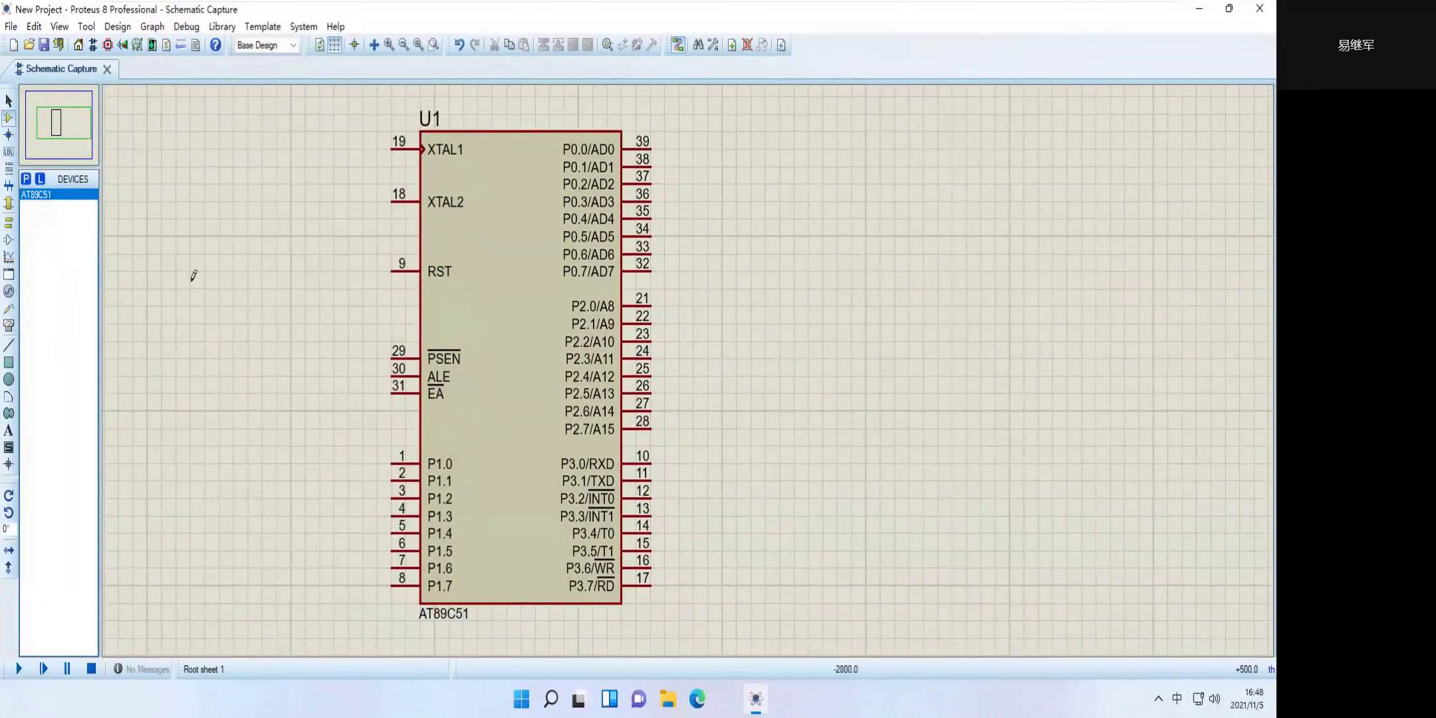
Examine the compilers offered for a new firmware project on the placed AT89C51, and leave VSM Studio without creating one.
{"action": "left_click", "coordinate": [502, 346]}
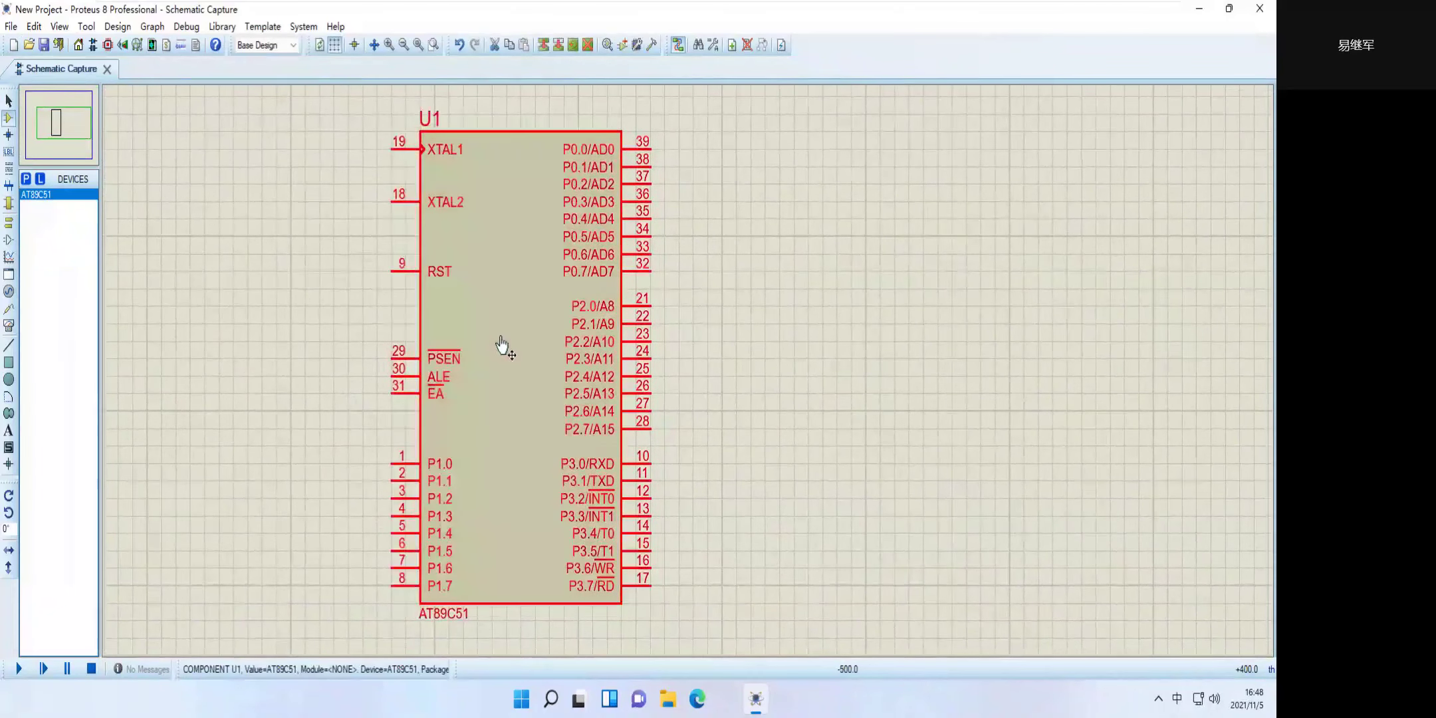
{"action": "double_click", "coordinate": [501, 335]}
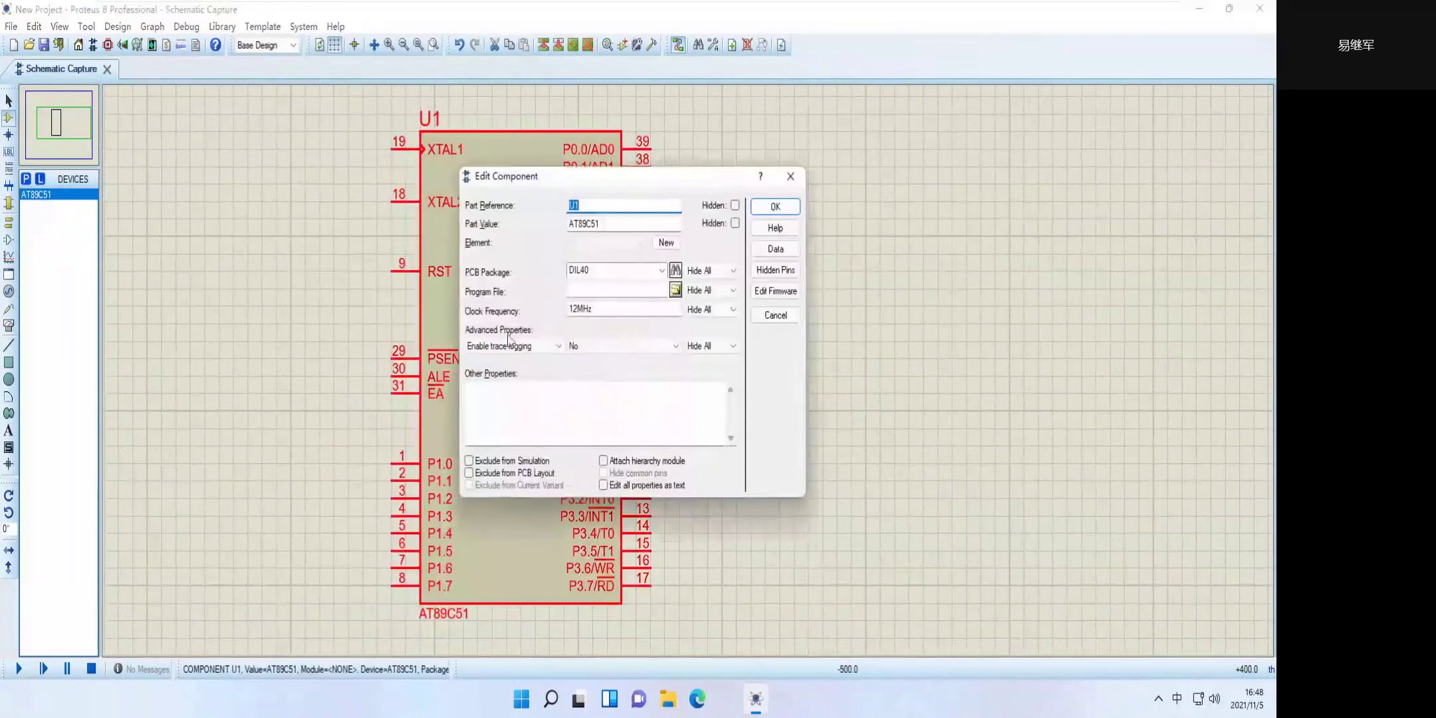
{"action": "left_click", "coordinate": [775, 293]}
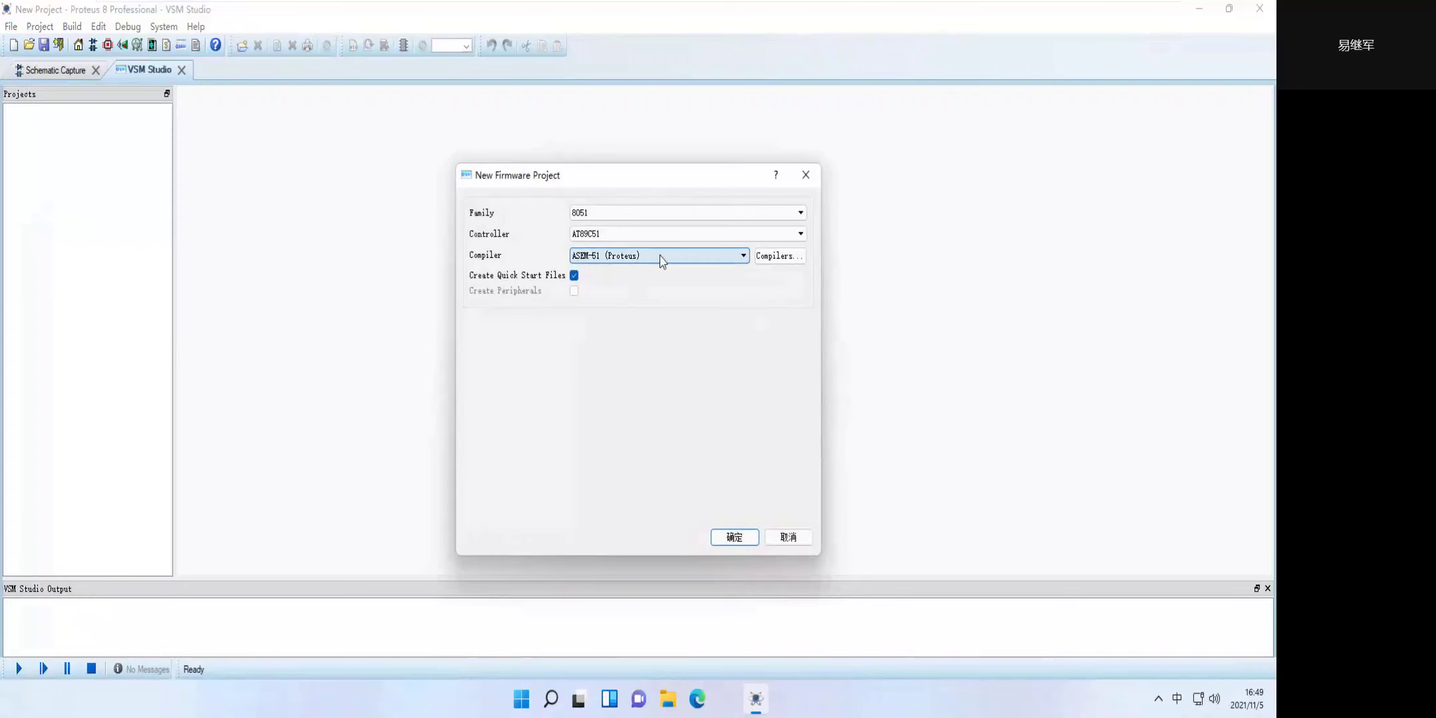
{"action": "left_click", "coordinate": [719, 257]}
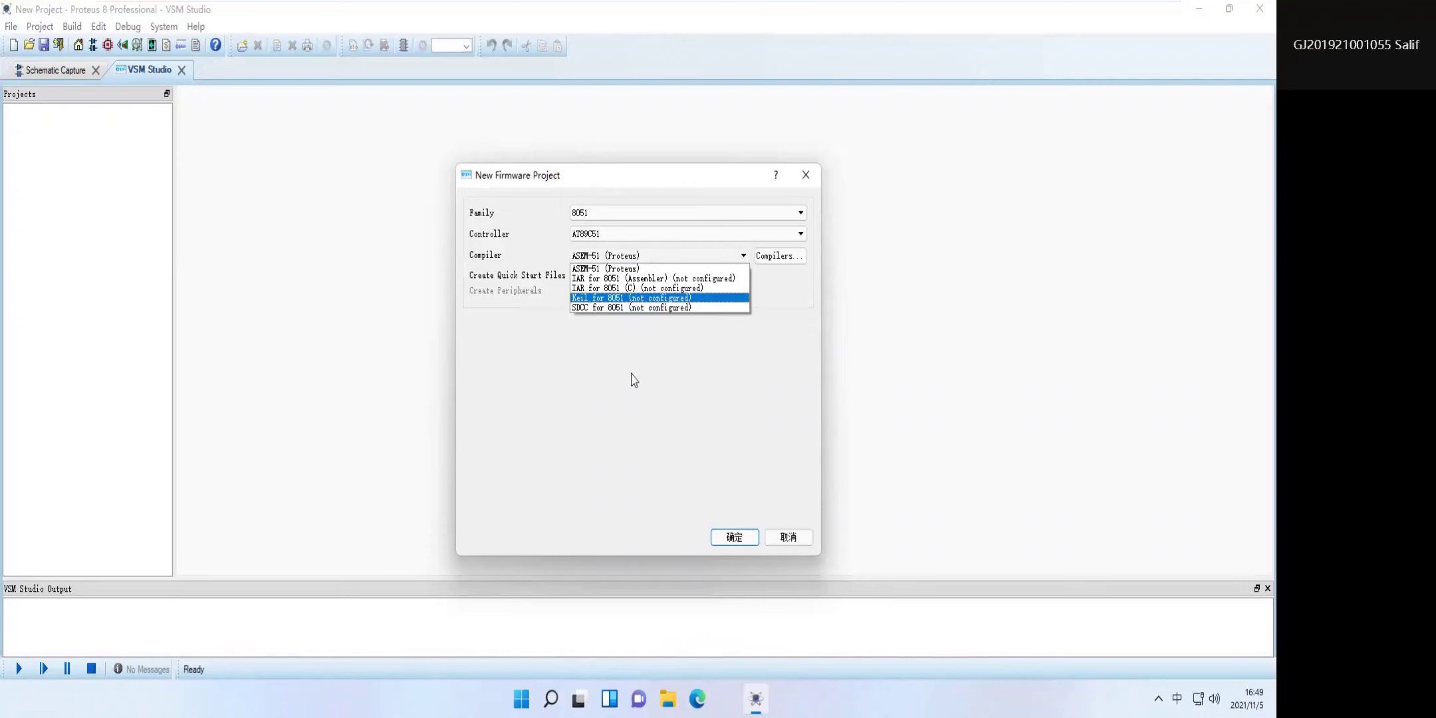
{"action": "key", "text": "Escape"}
{"action": "key", "text": "Escape"}
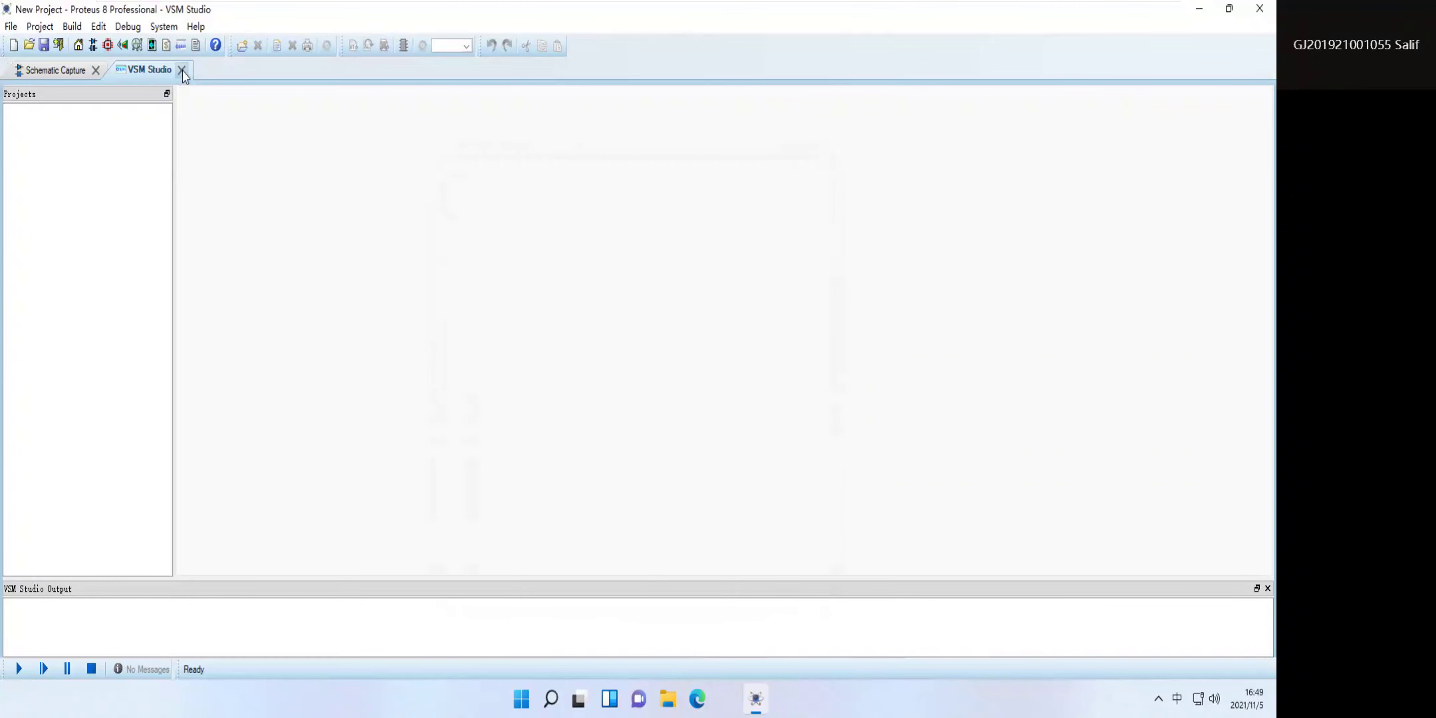
{"action": "left_click", "coordinate": [182, 70]}
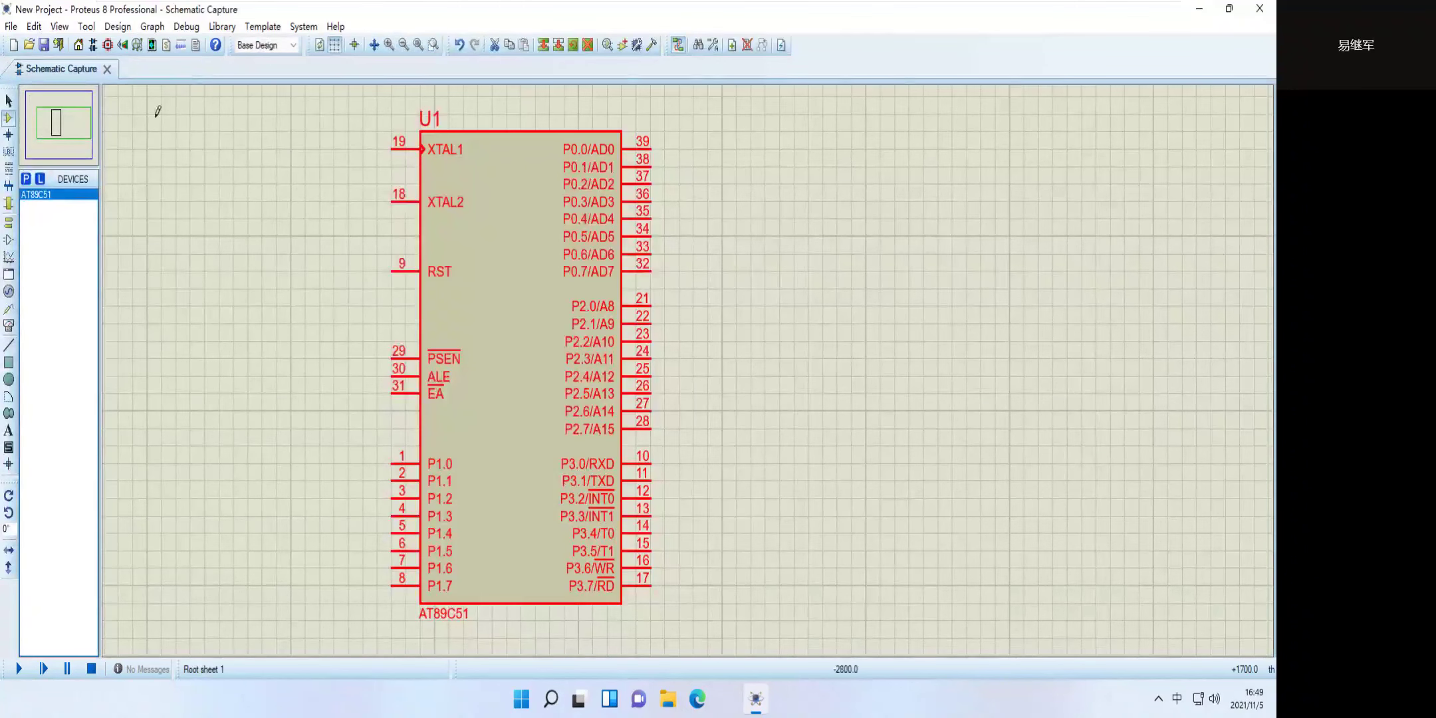
Close the current project without saving and create New Project.pdsprj again, replacing the existing project.
{"action": "left_click", "coordinate": [106, 70]}
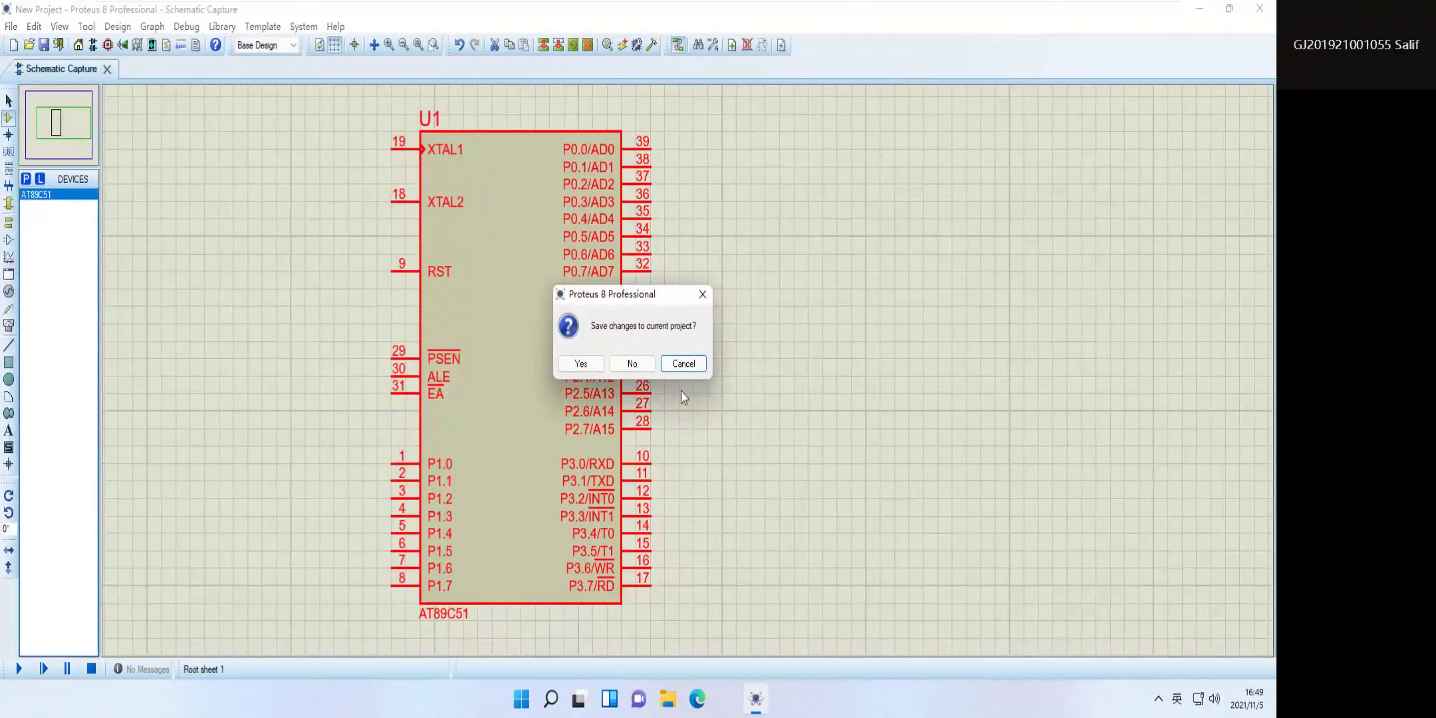
{"action": "left_click", "coordinate": [632, 364]}
{"action": "left_click", "coordinate": [14, 45]}
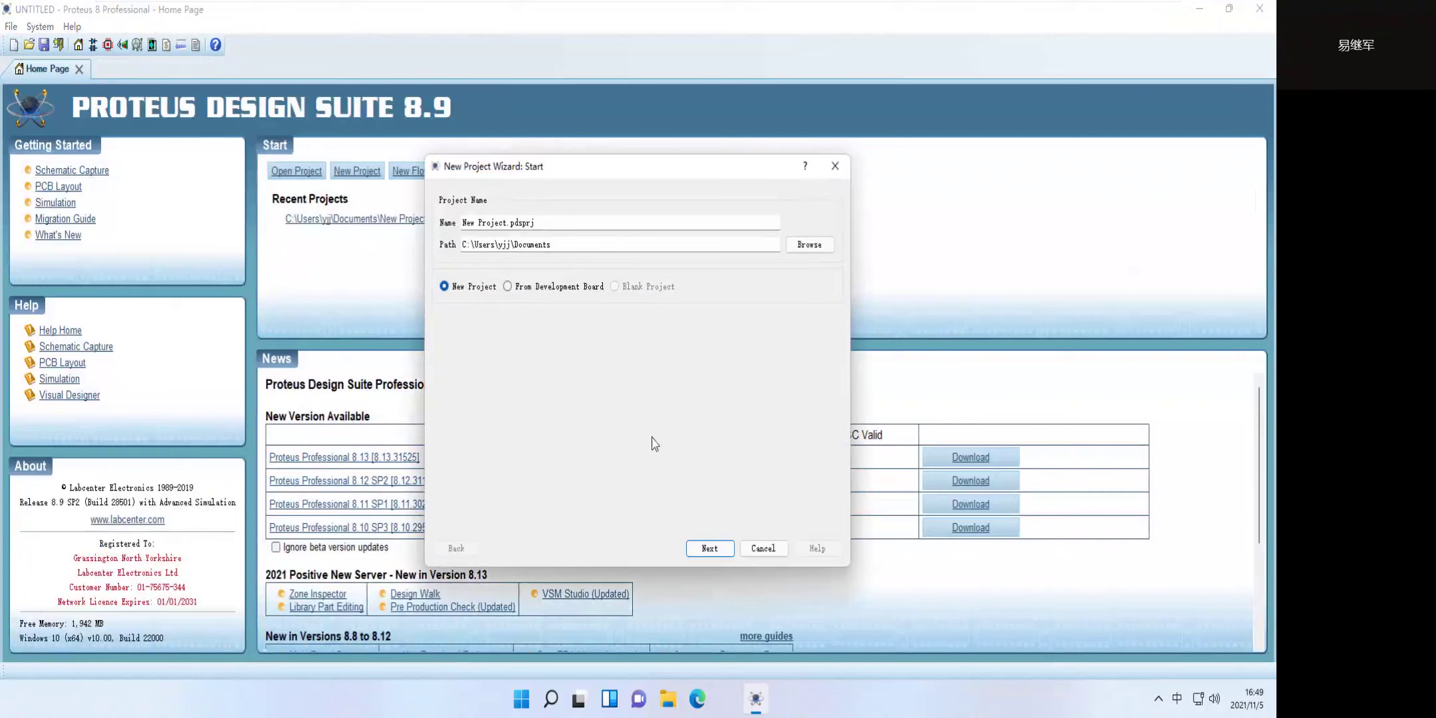
{"action": "left_click", "coordinate": [709, 548]}
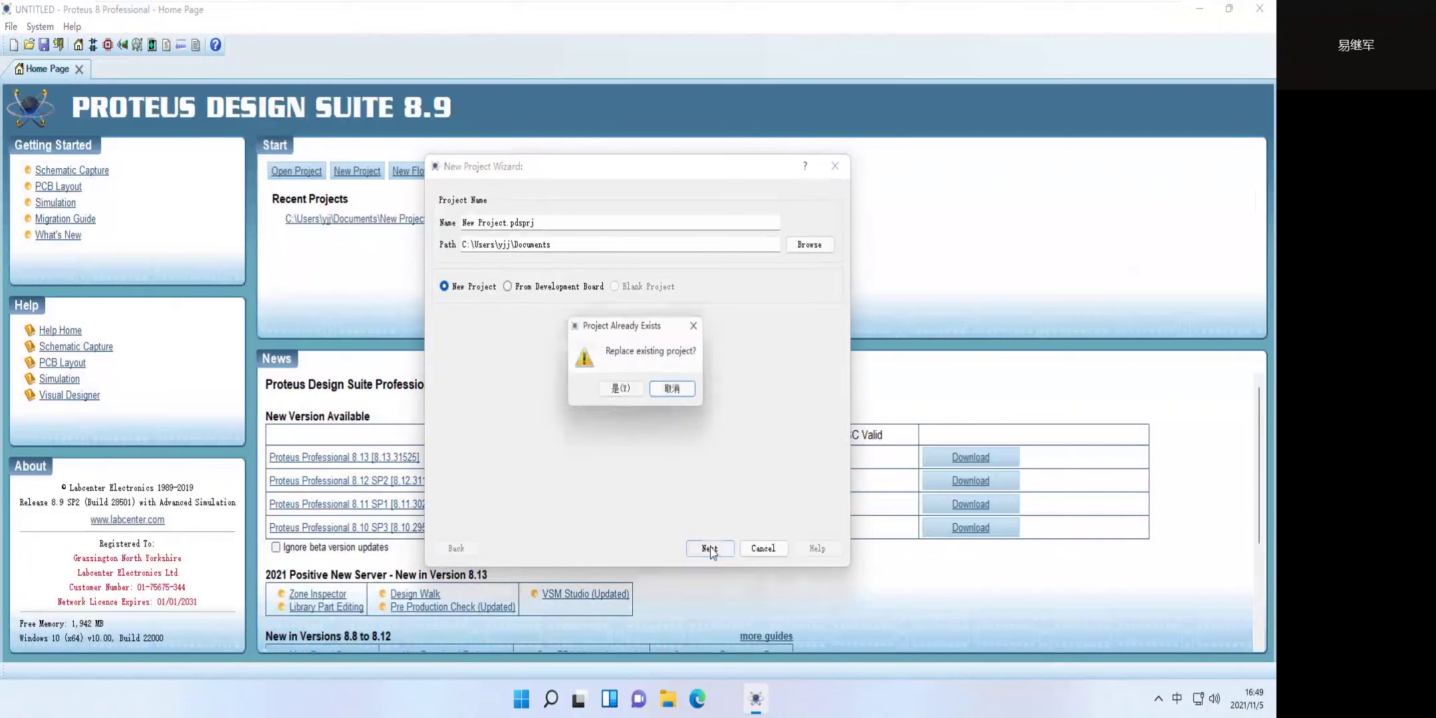
{"action": "left_click", "coordinate": [623, 391]}
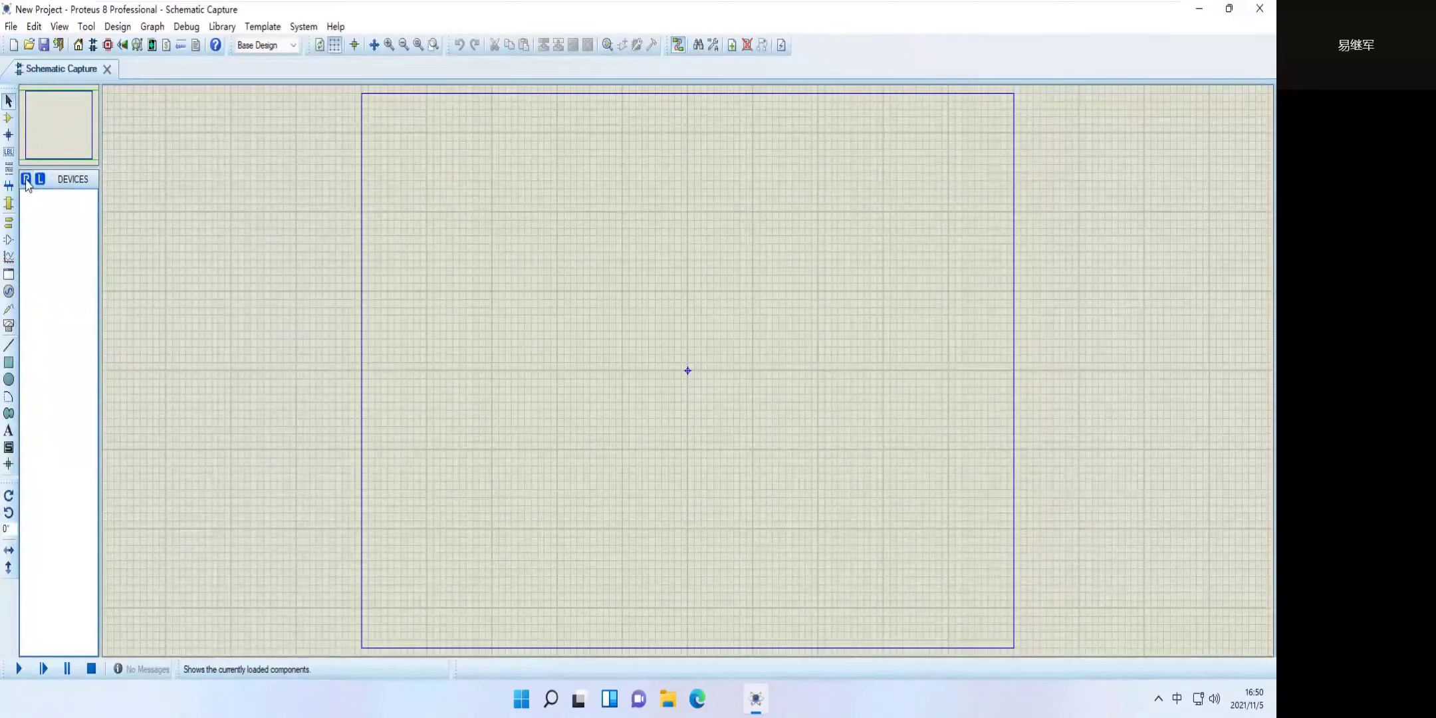
Search the device library for 8051 within Microprocessor ICs and add the AT89C51 to the new project's device list.
{"action": "left_click", "coordinate": [26, 179]}
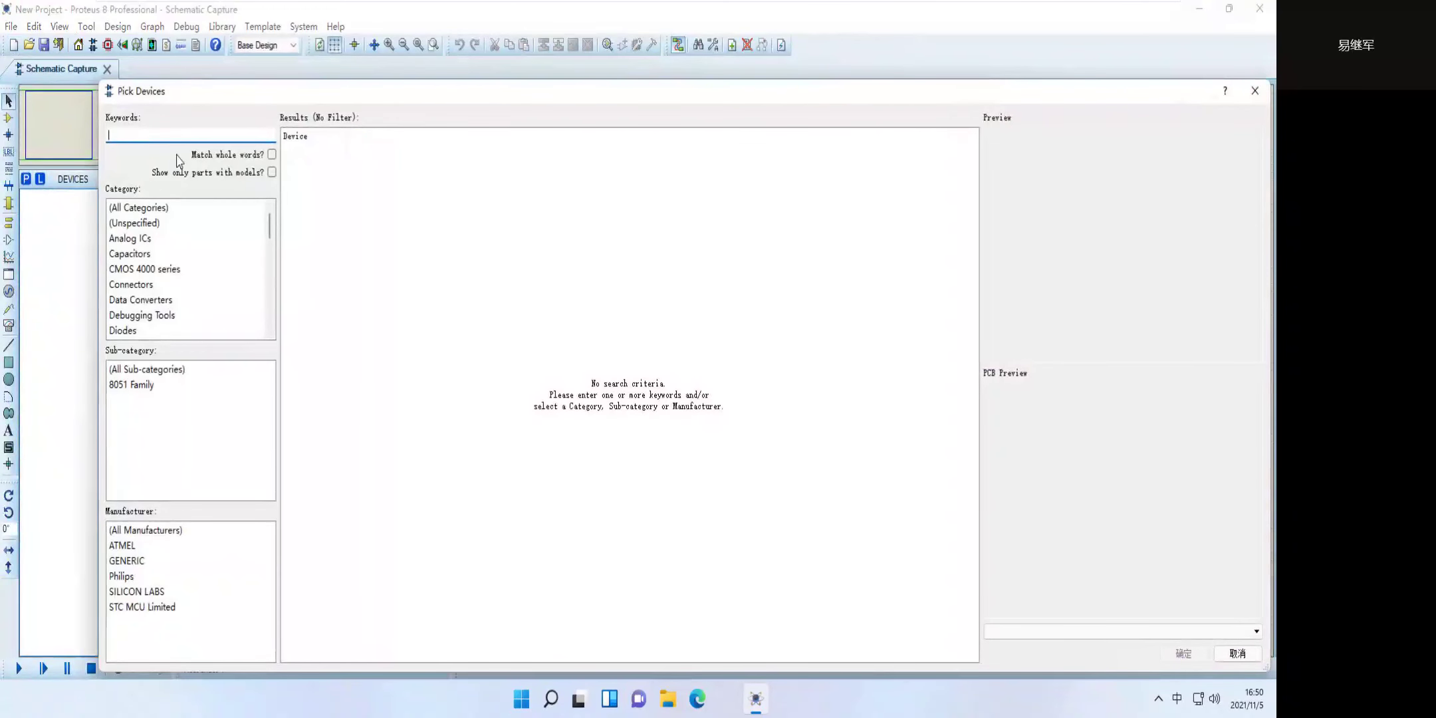
{"action": "type", "text": "8051"}
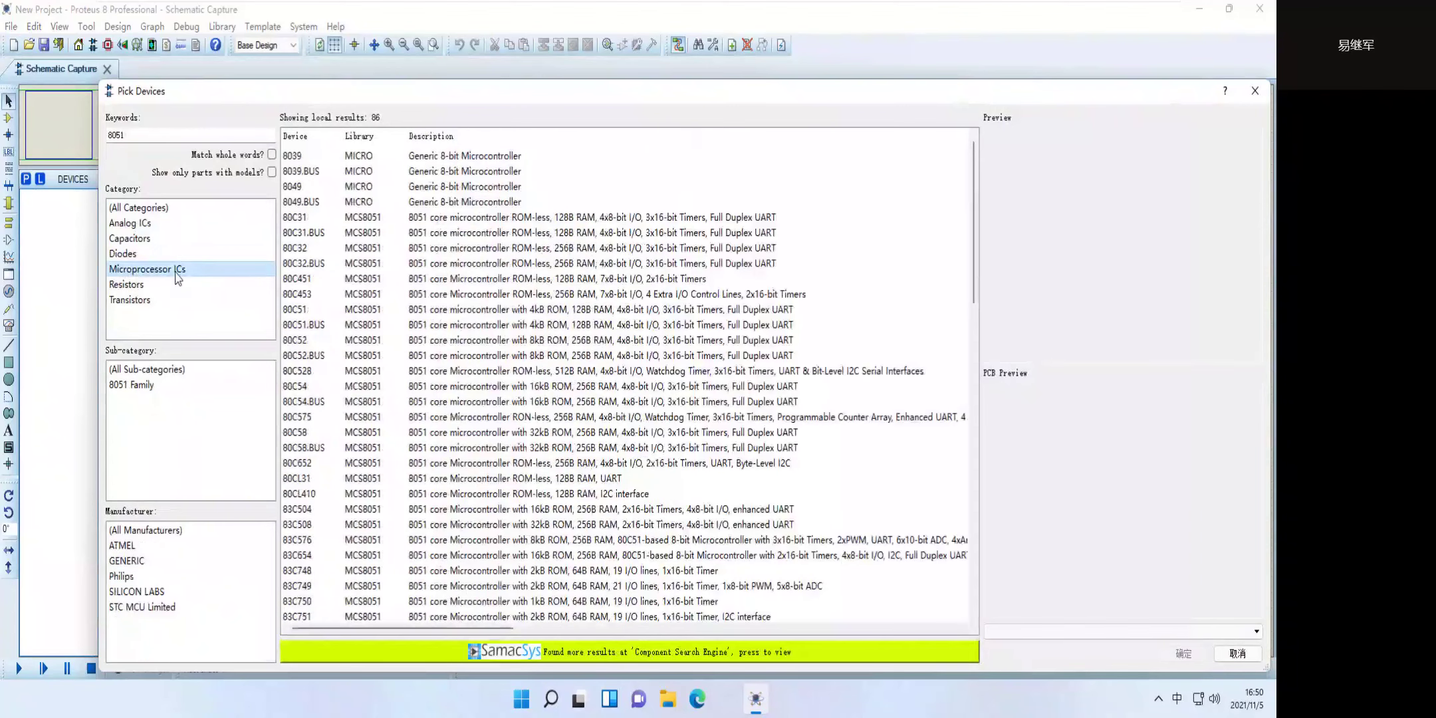
{"action": "scroll", "coordinate": [419, 391], "scroll_direction": "down", "scroll_amount": 12}
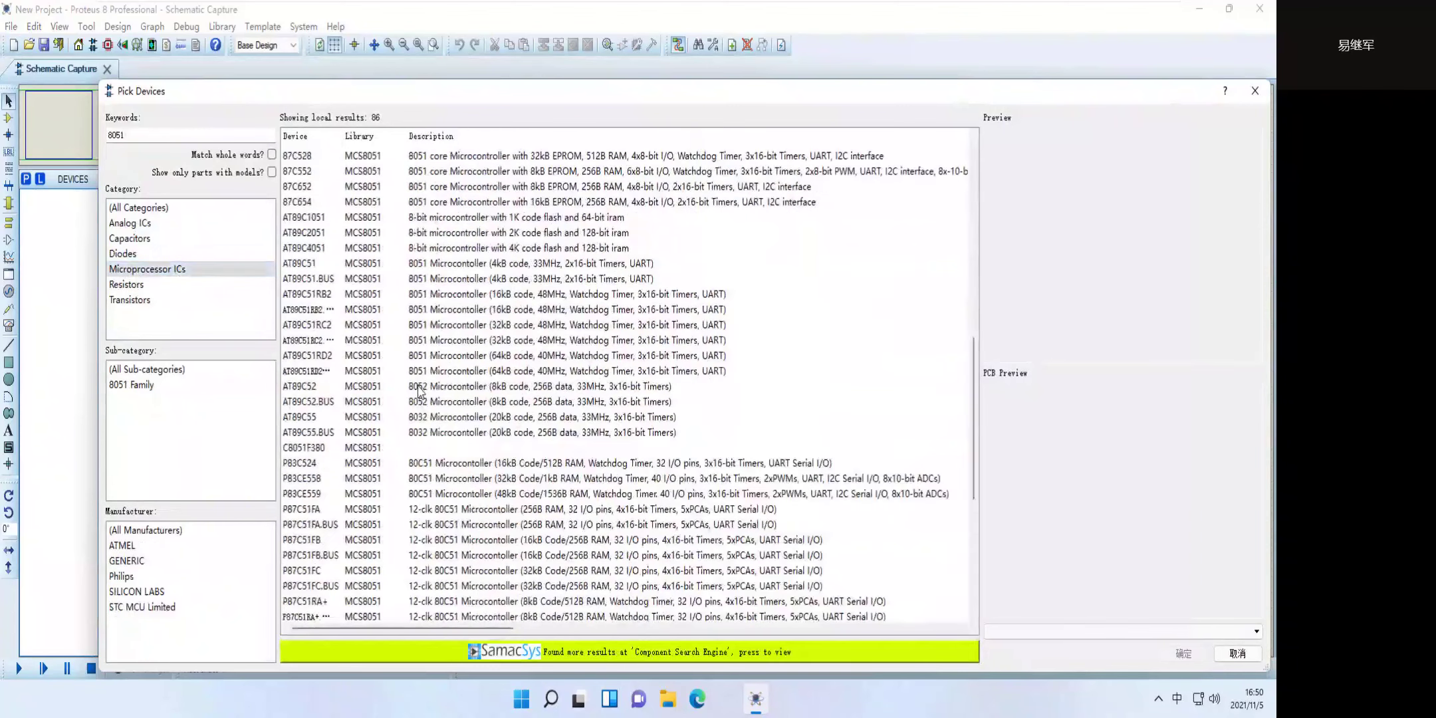
{"action": "left_click", "coordinate": [313, 266]}
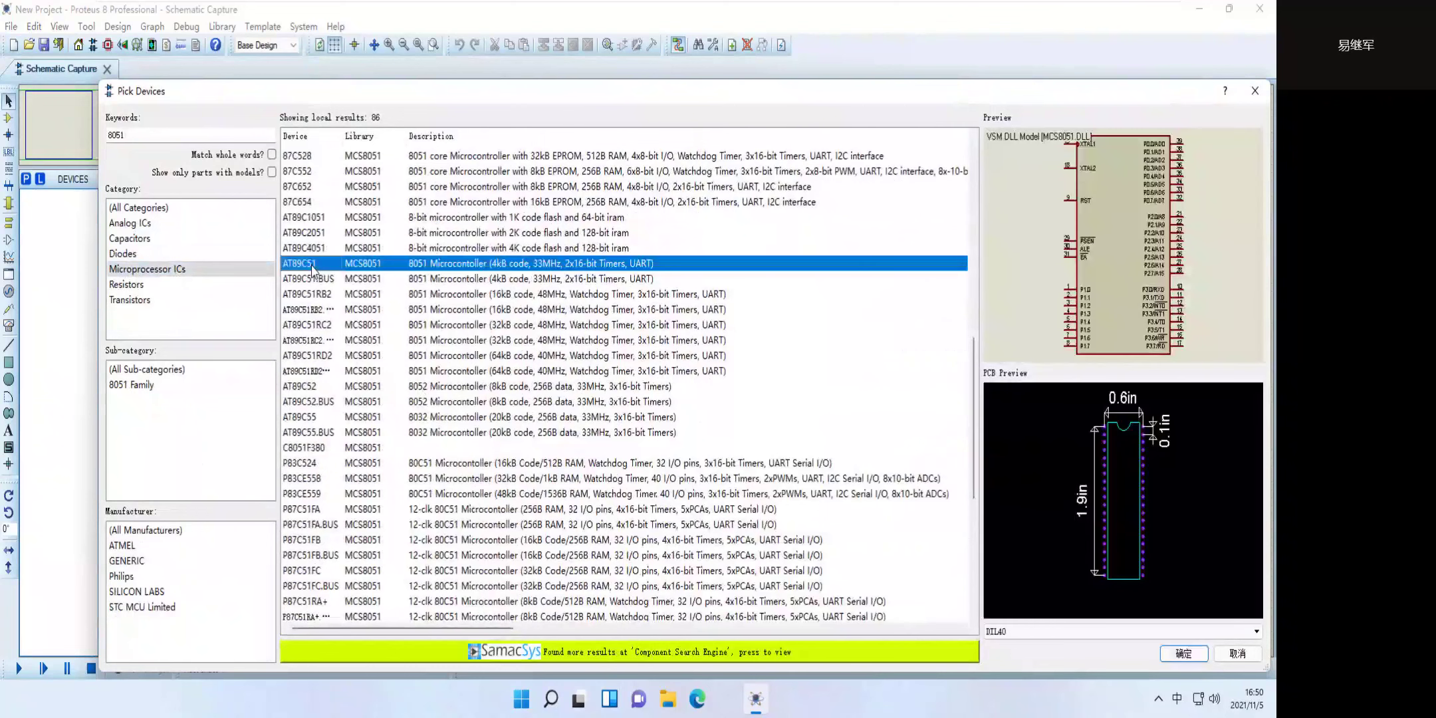
{"action": "double_click", "coordinate": [368, 263]}
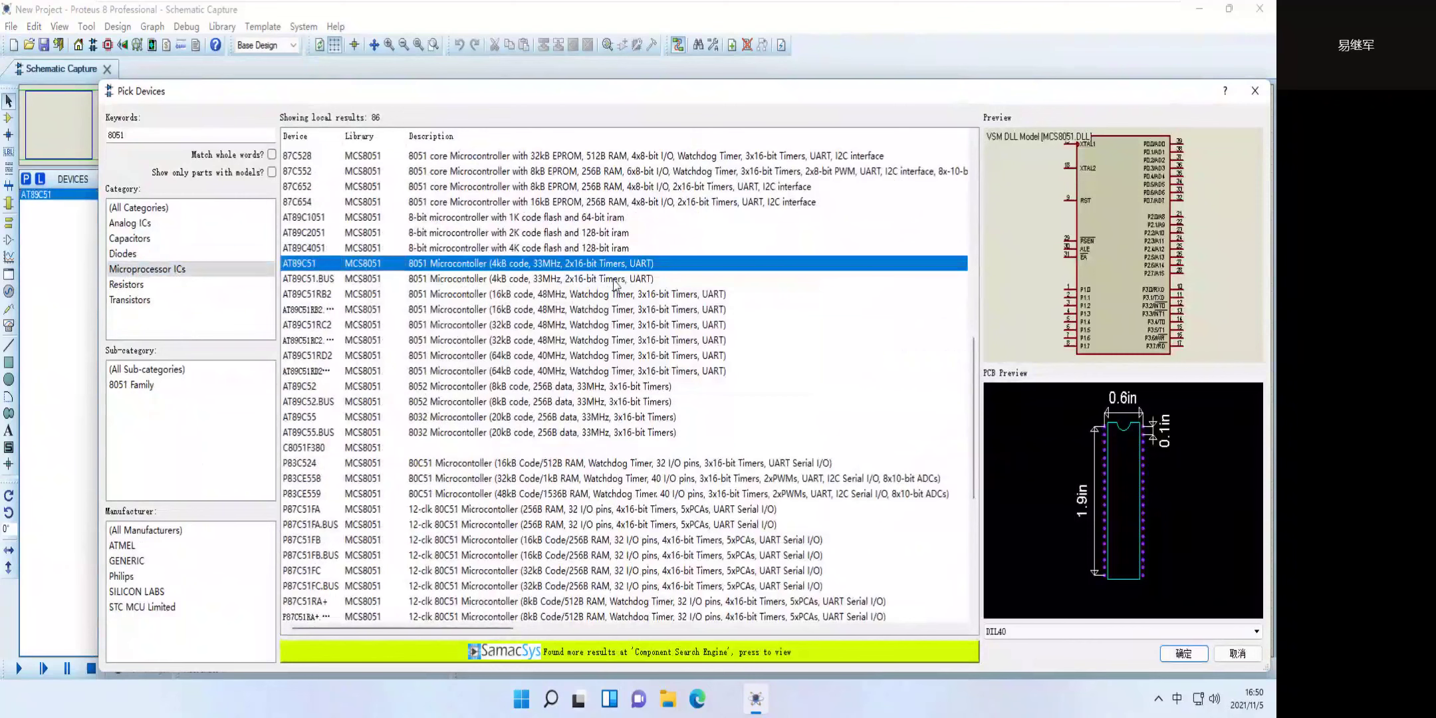
{"action": "left_click", "coordinate": [1262, 94]}
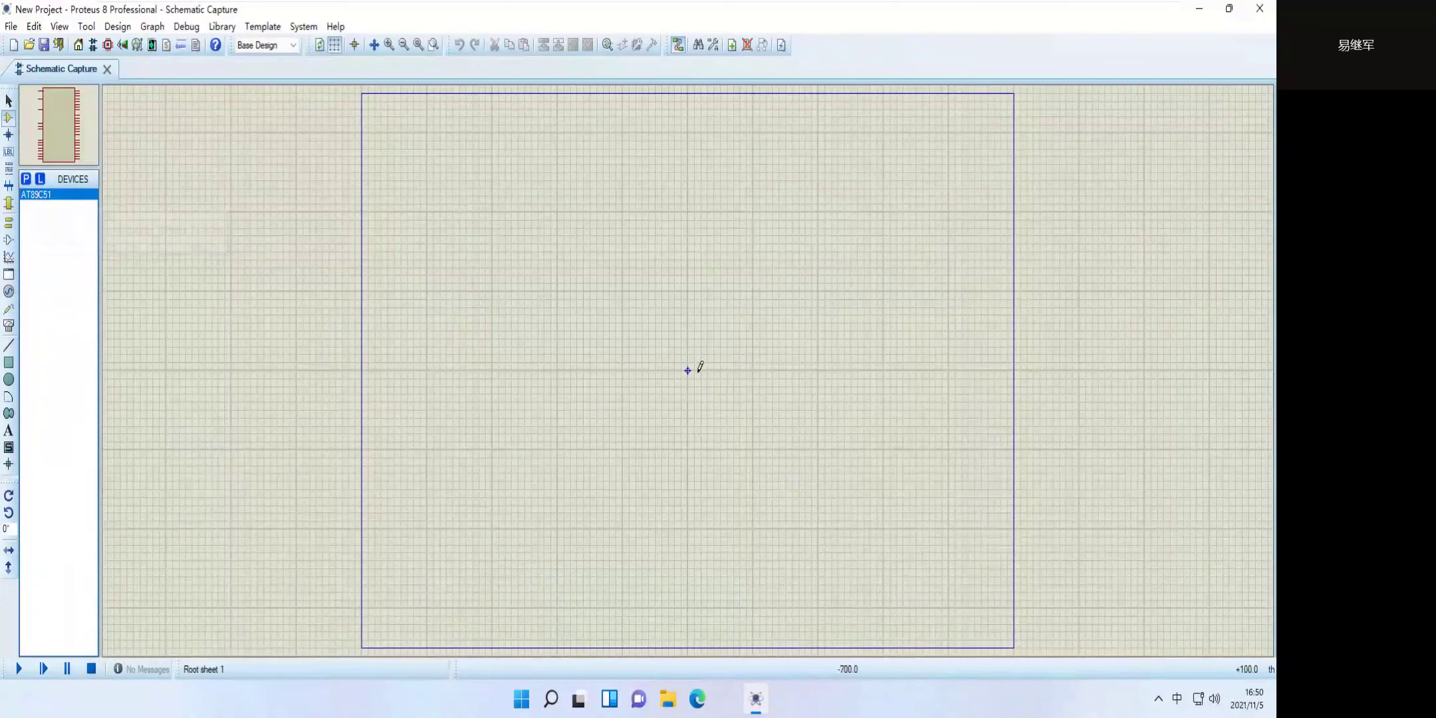
Place one AT89C51 in the middle of the new schematic sheet.
{"action": "left_click", "coordinate": [642, 296]}
{"action": "left_click", "coordinate": [642, 296]}
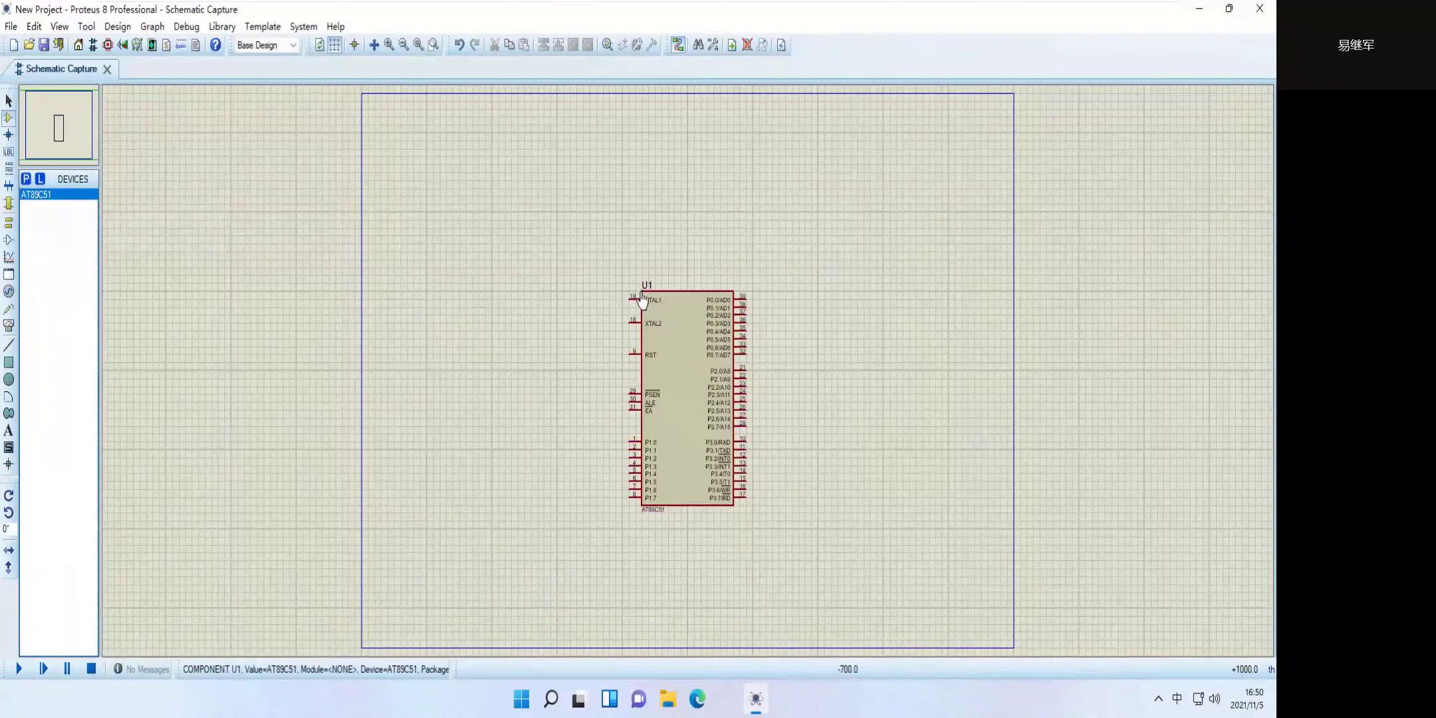
{"action": "scroll", "coordinate": [715, 440], "scroll_direction": "up", "scroll_amount": 2}
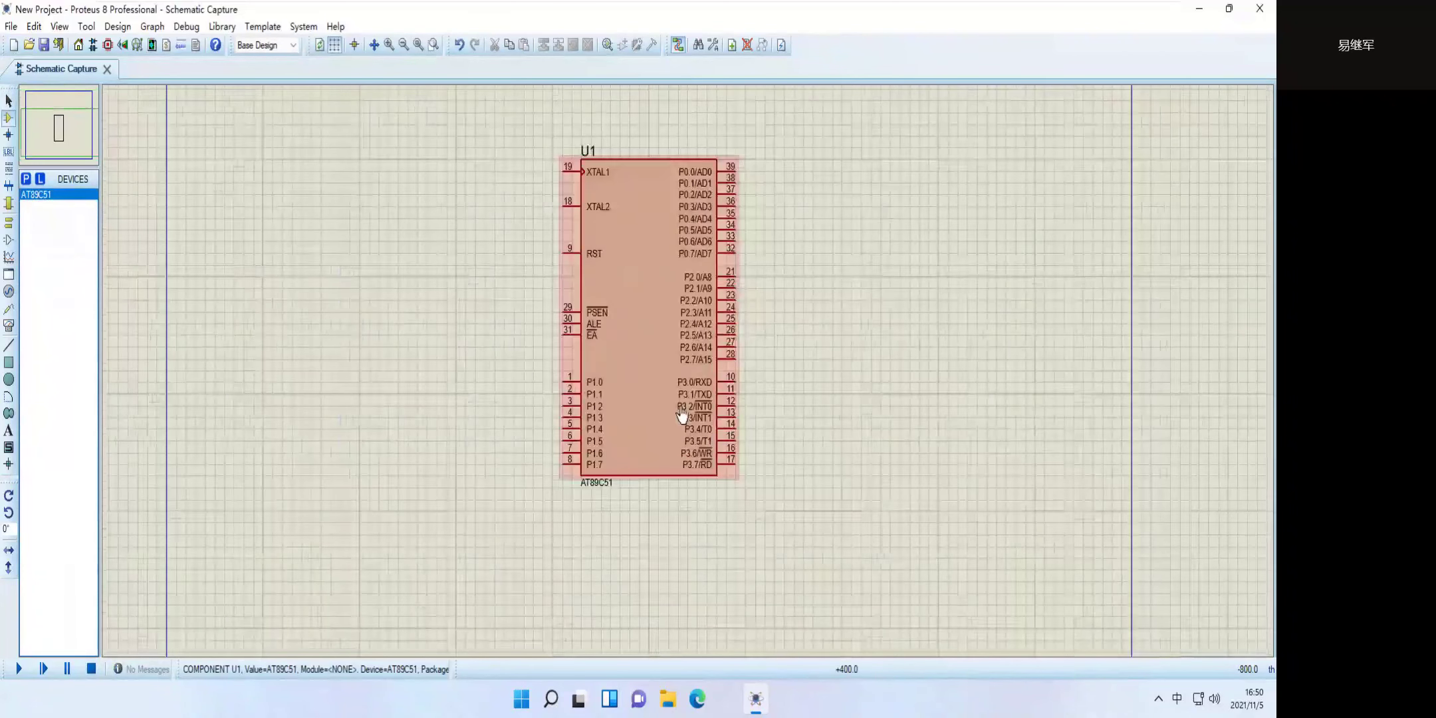
{"action": "key", "text": "F5"}
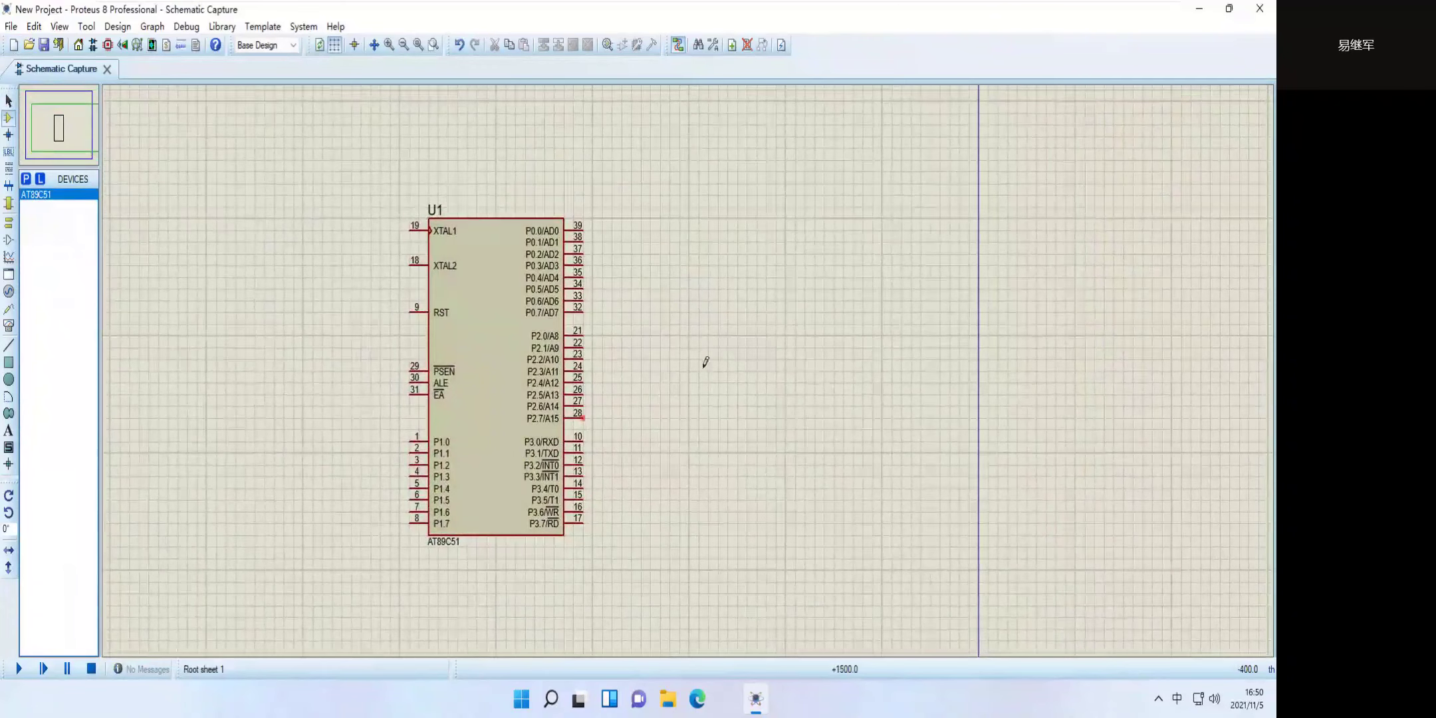
Create a firmware project for the placed AT89C51, using the 8051 family, the ASEM-51 (Proteus) compiler and quick start files.
{"action": "double_click", "coordinate": [489, 322]}
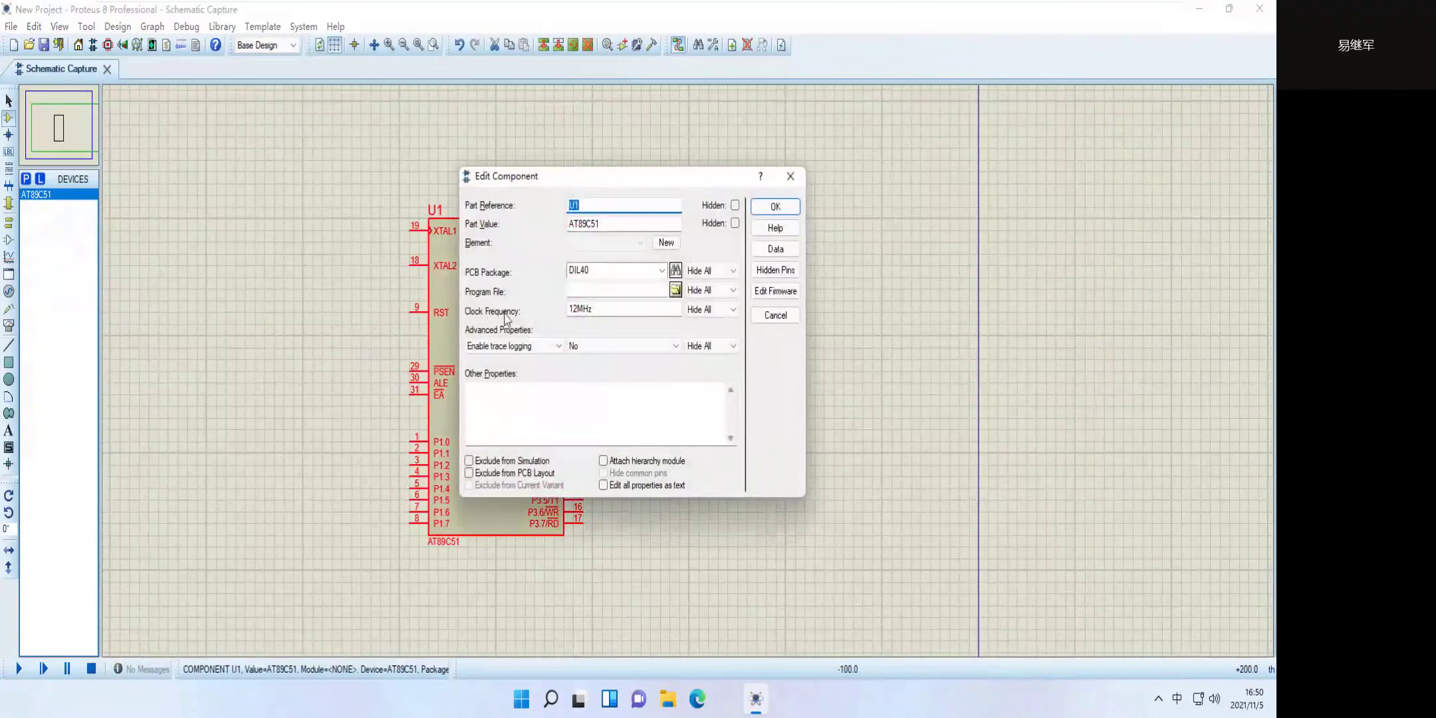
{"action": "left_click", "coordinate": [771, 293]}
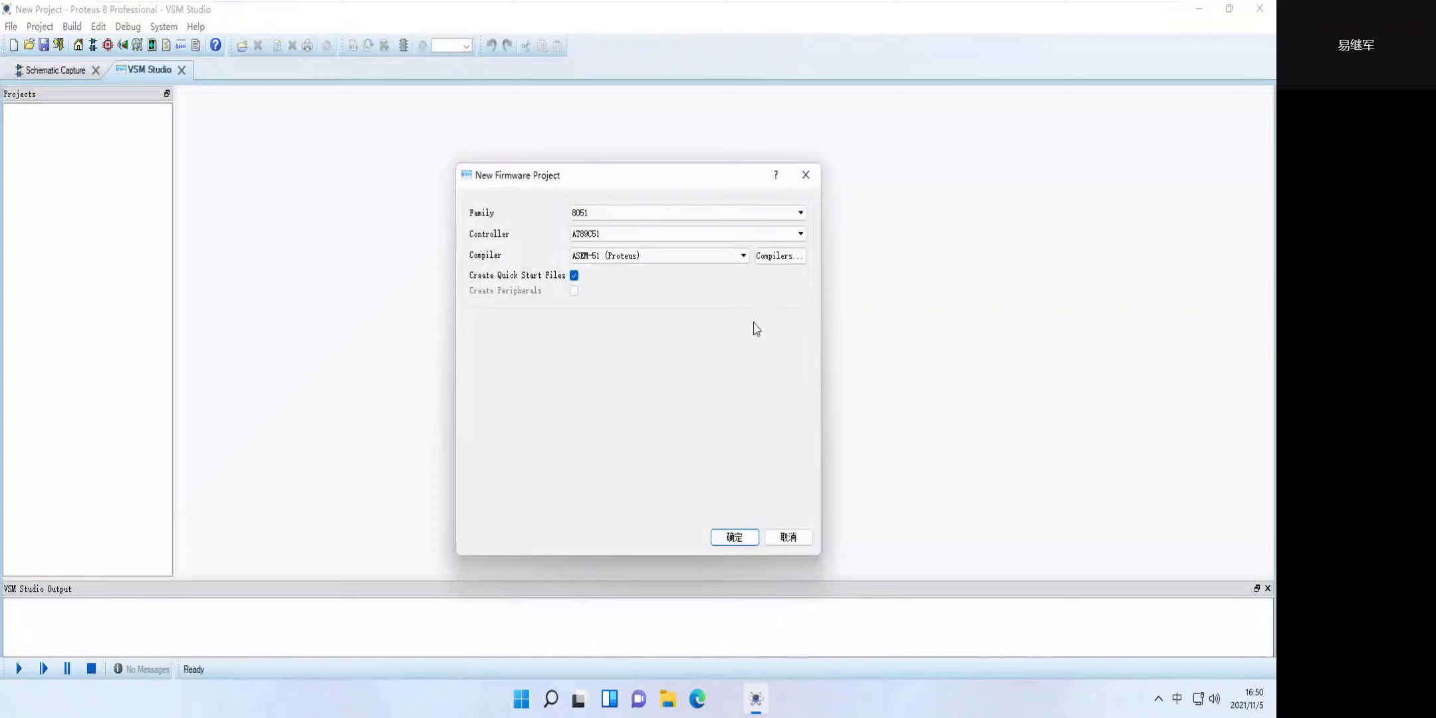
{"action": "left_click", "coordinate": [742, 256]}
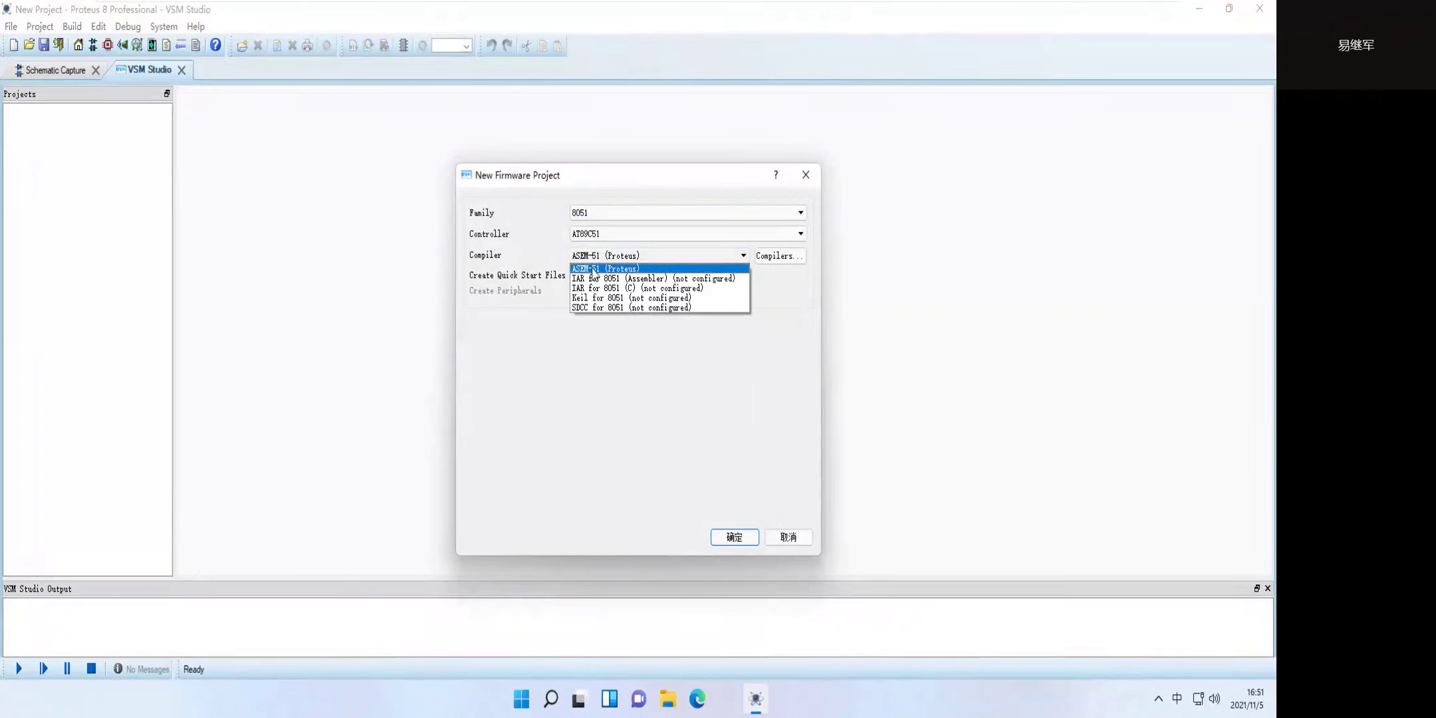
{"action": "left_click", "coordinate": [661, 269]}
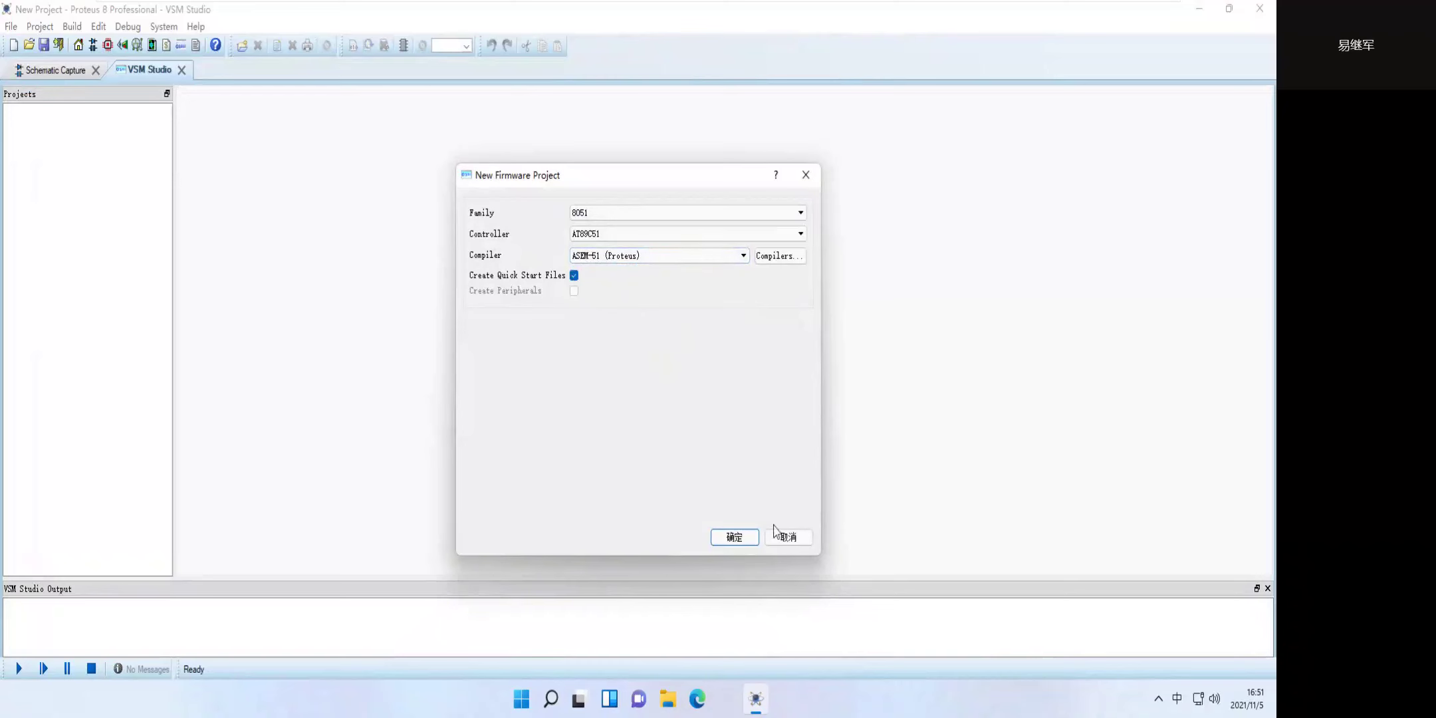
{"action": "left_click", "coordinate": [734, 537]}
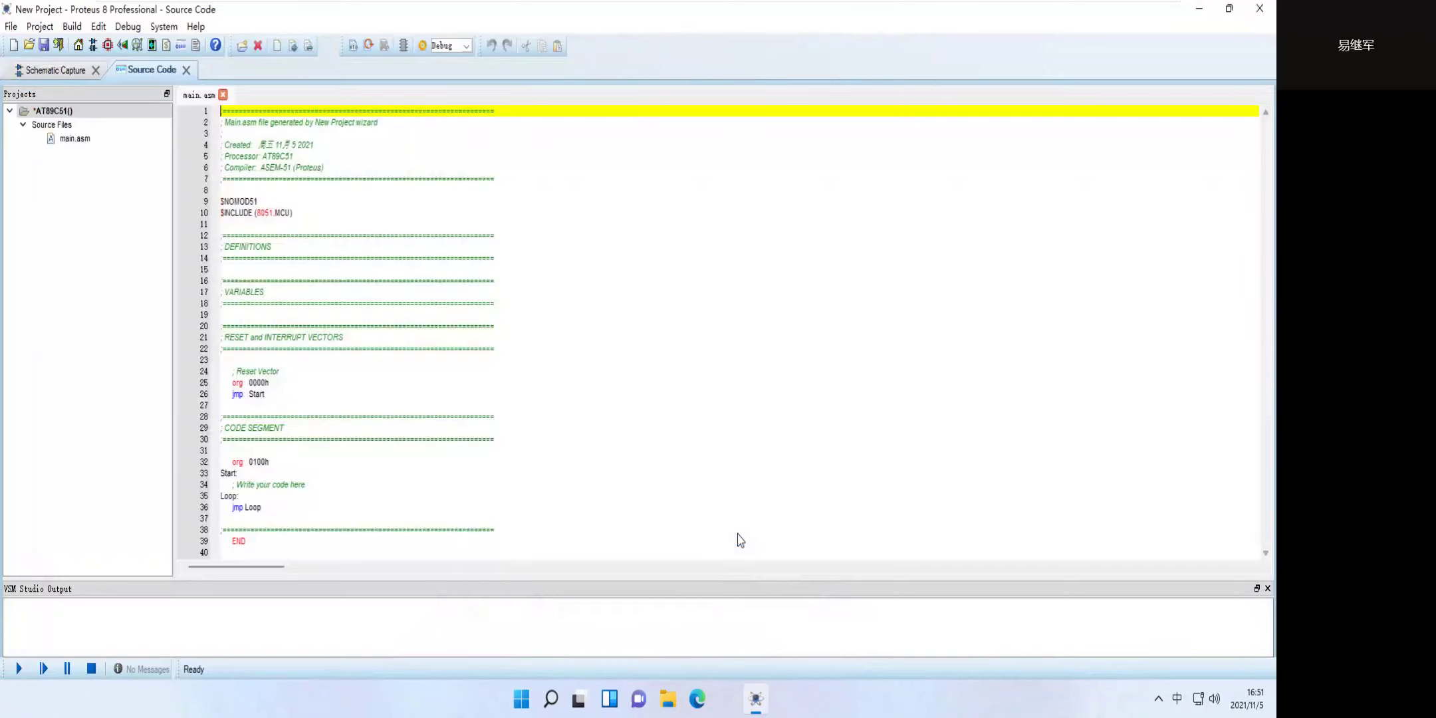
Select main.asm in the source files, and switch to PowerPoint to select the MOV instruction code example on slide 5.
{"action": "left_click", "coordinate": [72, 140]}
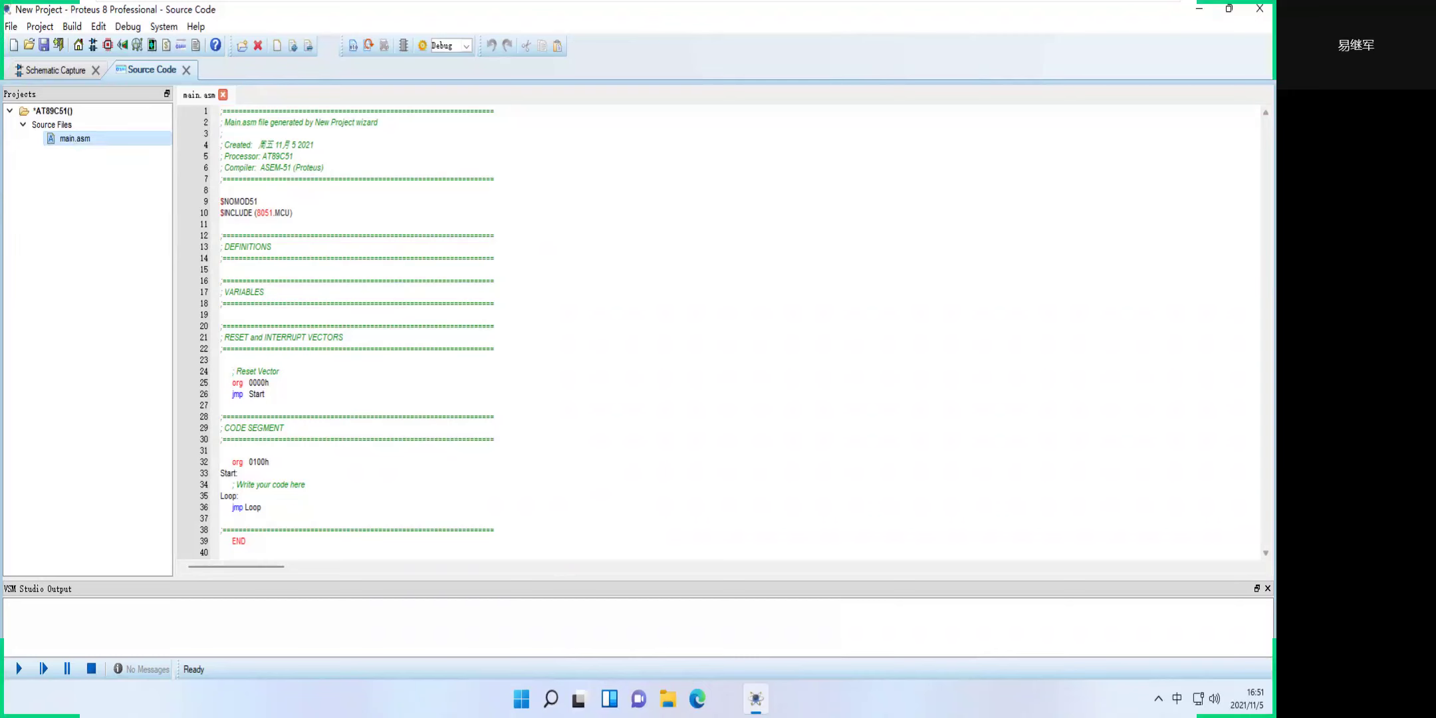
{"action": "key", "text": "alt+Tab"}
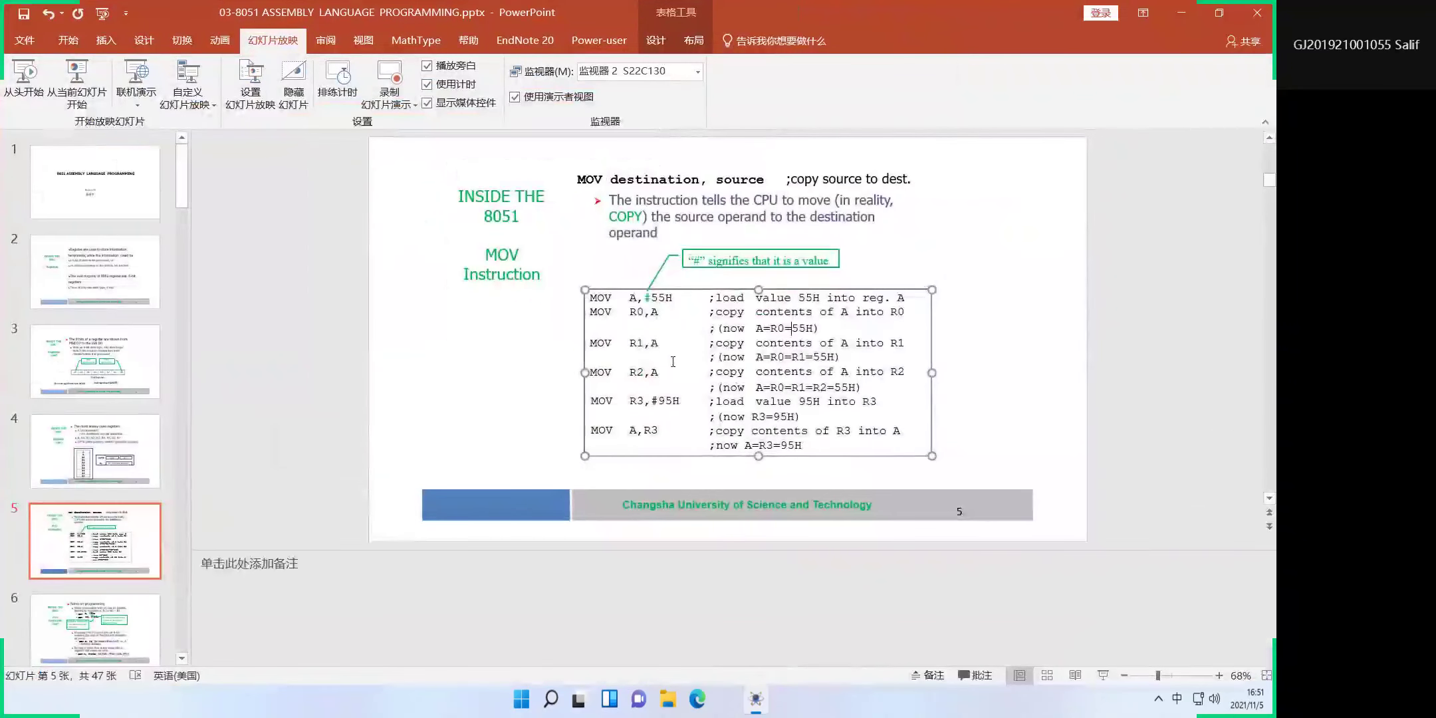
{"action": "left_click", "coordinate": [621, 328]}
{"action": "left_click_drag", "start_coordinate": [592, 303], "coordinate": [836, 432]}
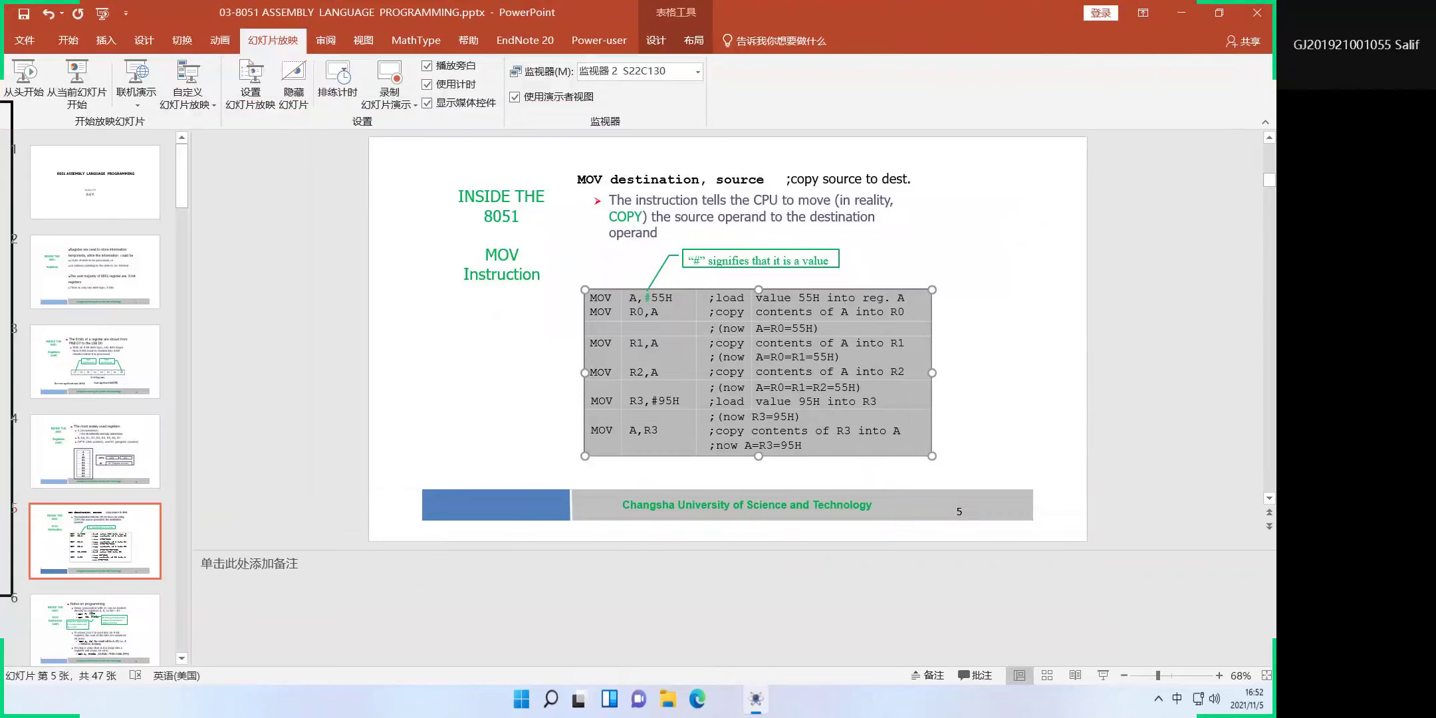
Return to the Proteus schematic and search the device library for 8051.
{"action": "key", "text": "alt+Tab"}
{"action": "left_click", "coordinate": [68, 73]}
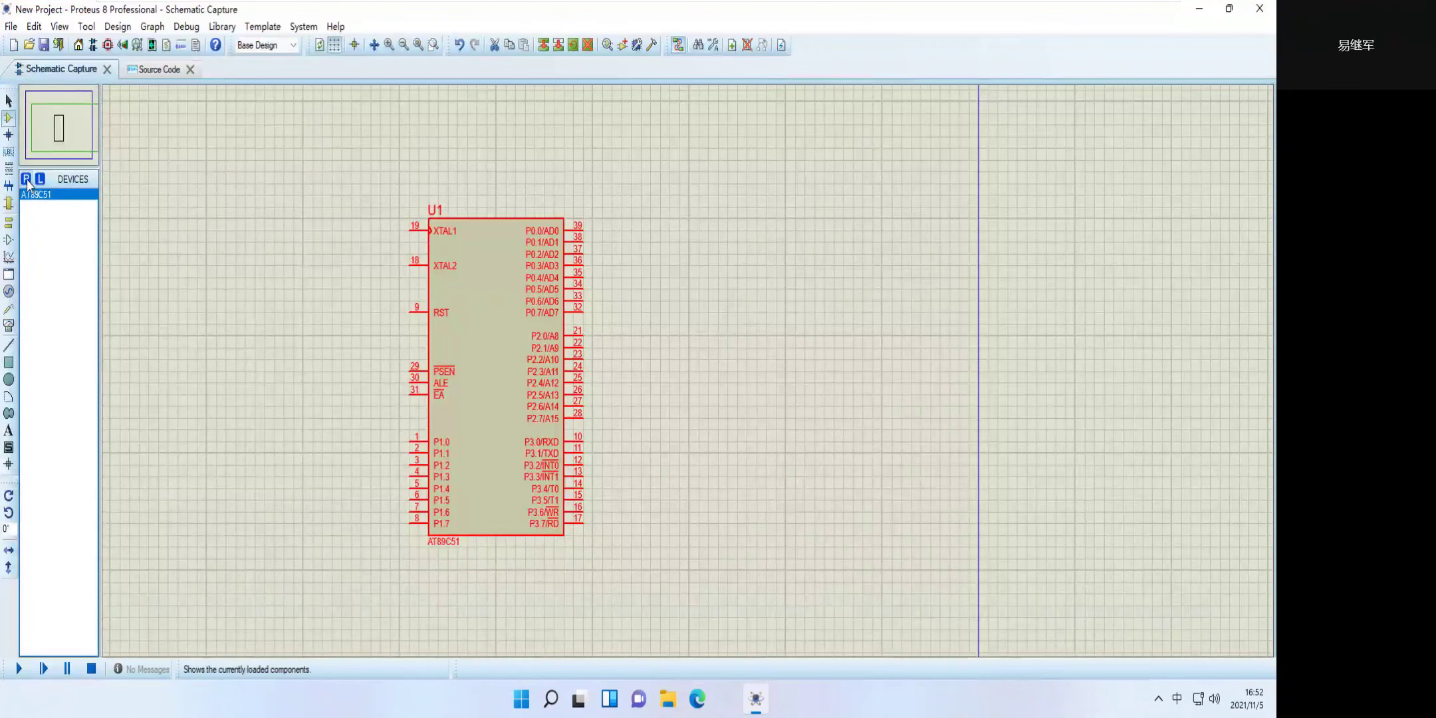
{"action": "left_click", "coordinate": [26, 179]}
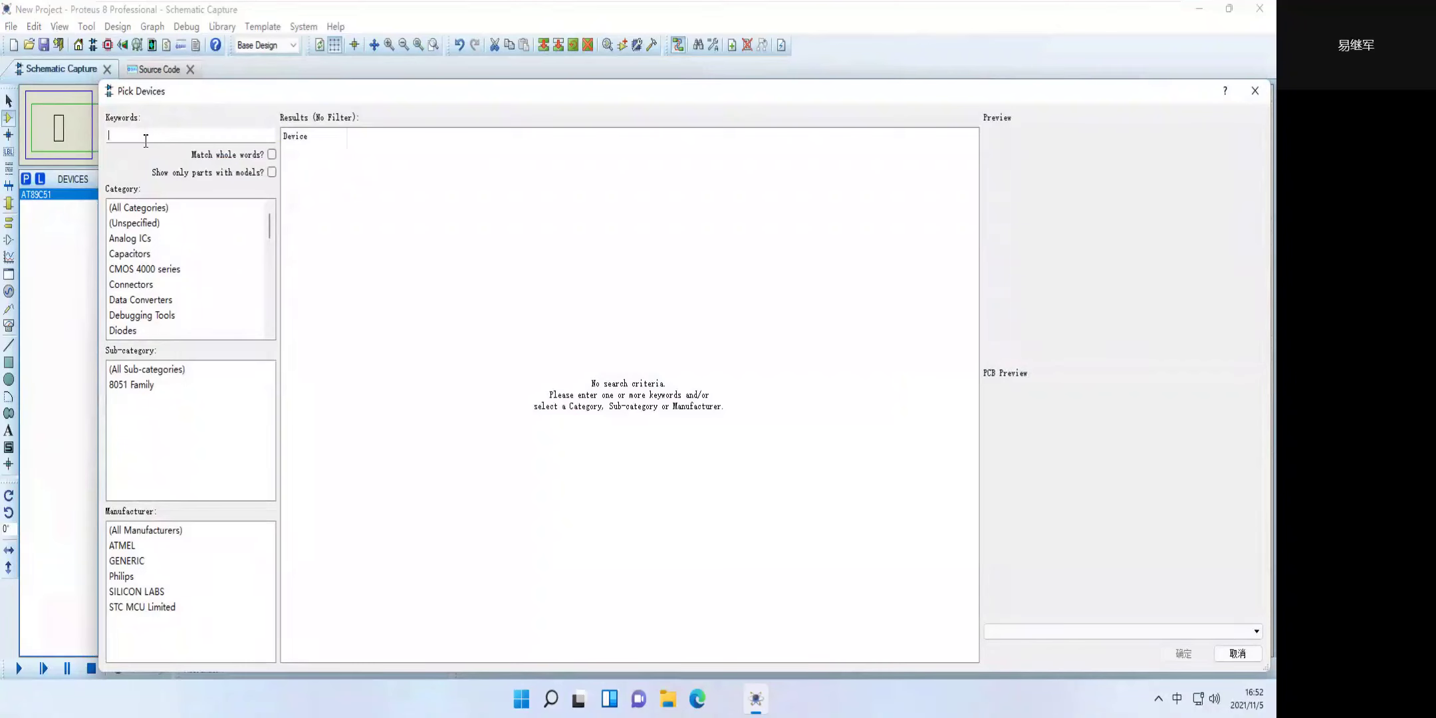
{"action": "type", "text": "8051"}
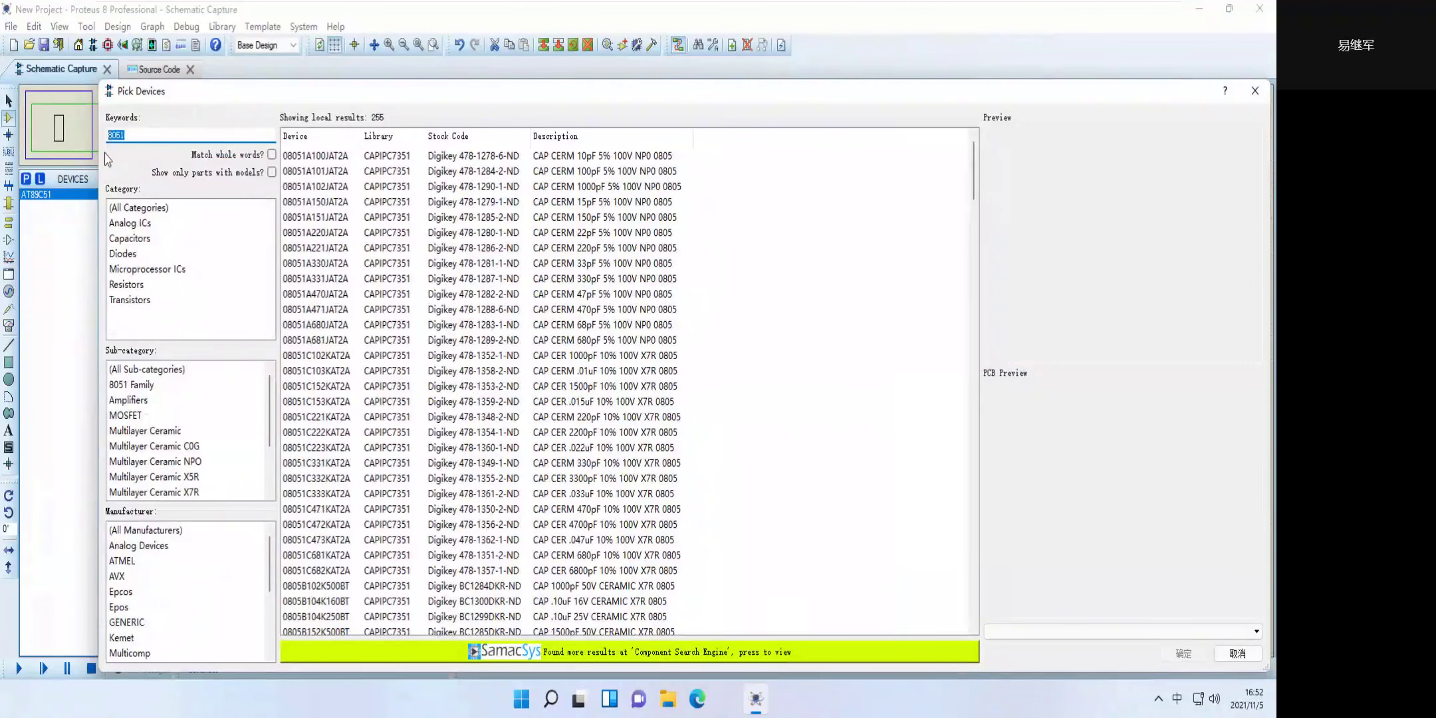
Search the device library for AT89C51 and close the device picker without adding a part.
{"action": "type", "text": "at"}
{"action": "key", "text": "Return"}
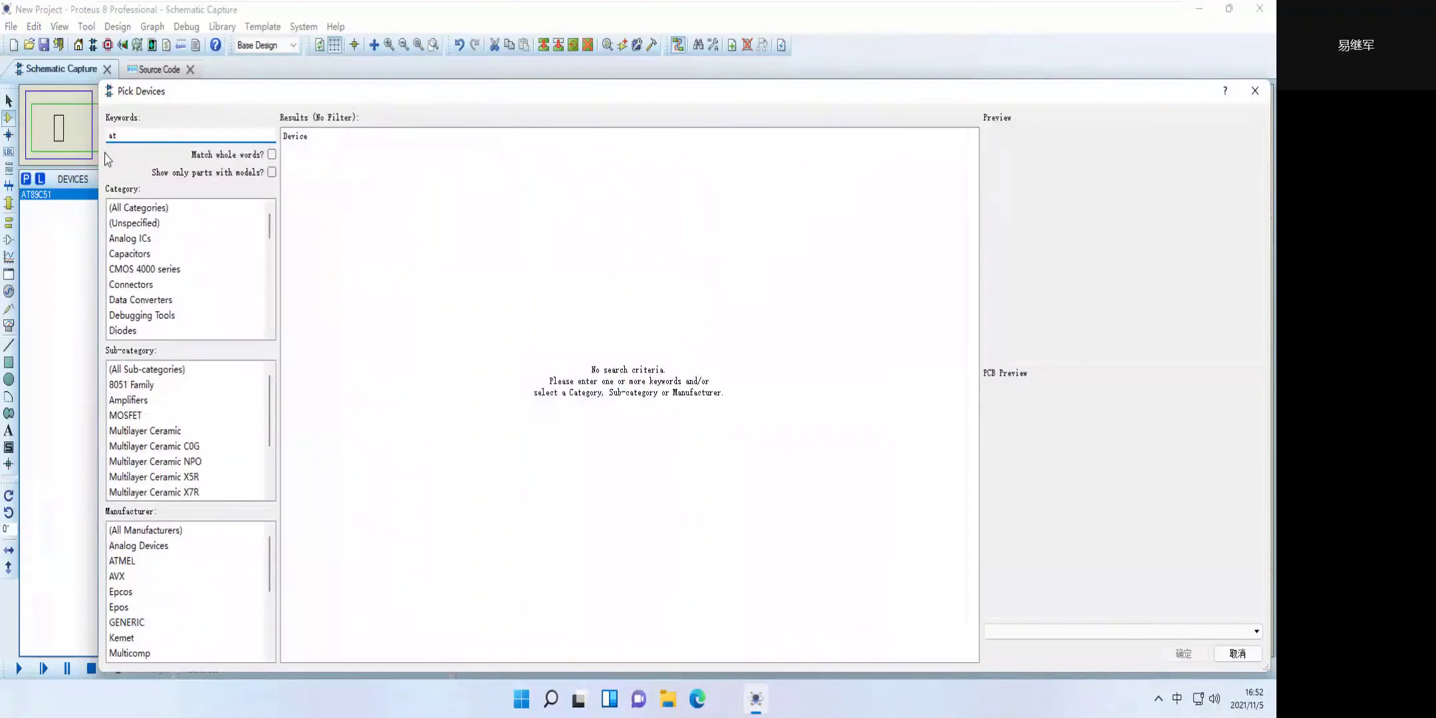
{"action": "type", "text": "89"}
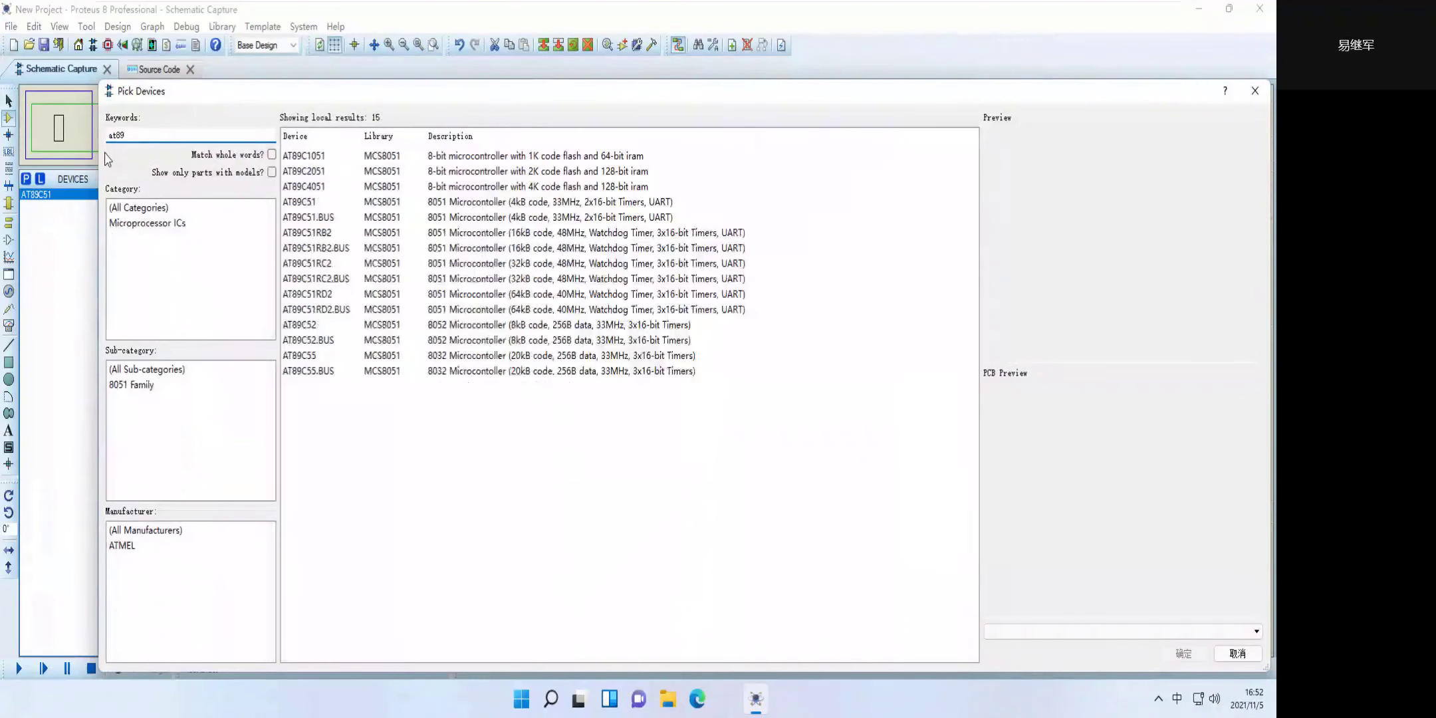
{"action": "type", "text": "陈1"}
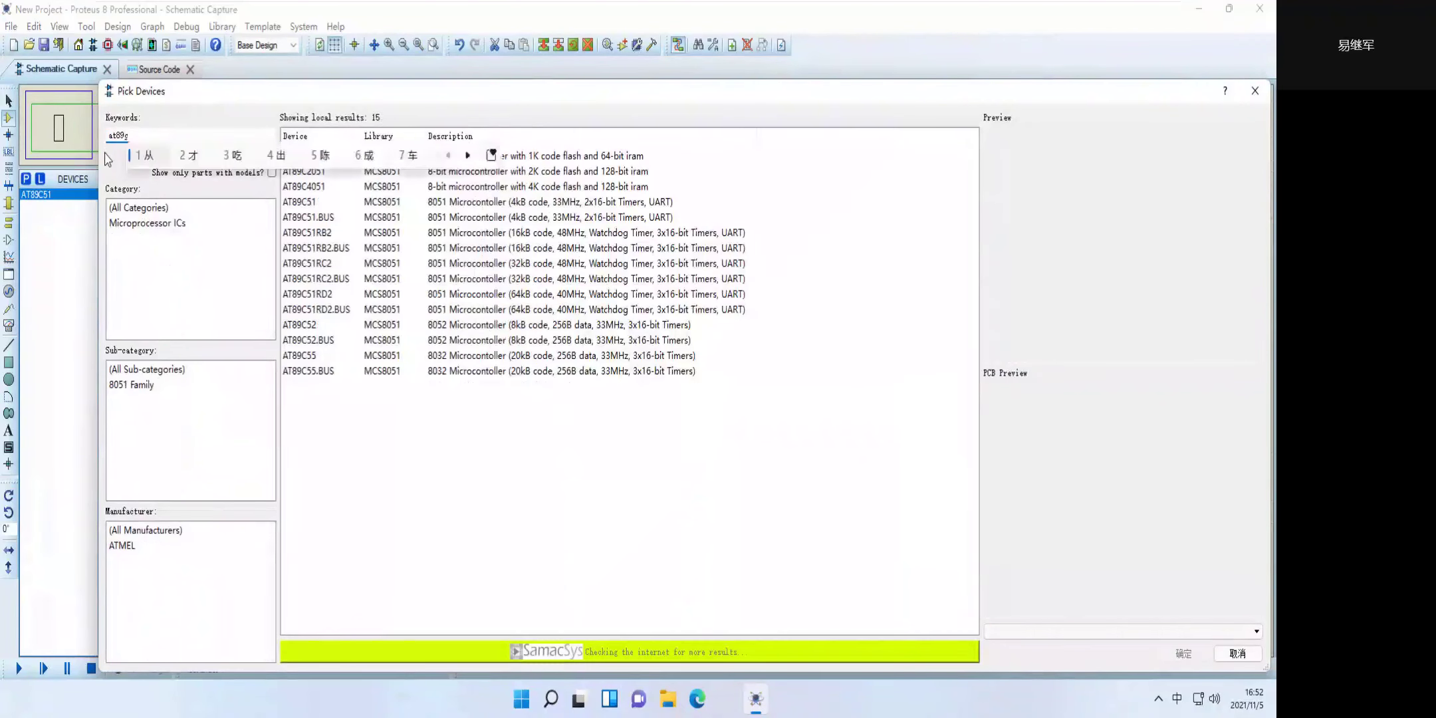
{"action": "key", "text": "BackSpace"}
{"action": "key", "text": "BackSpace"}
{"action": "key", "text": "shift"}
{"action": "type", "text": "c"}
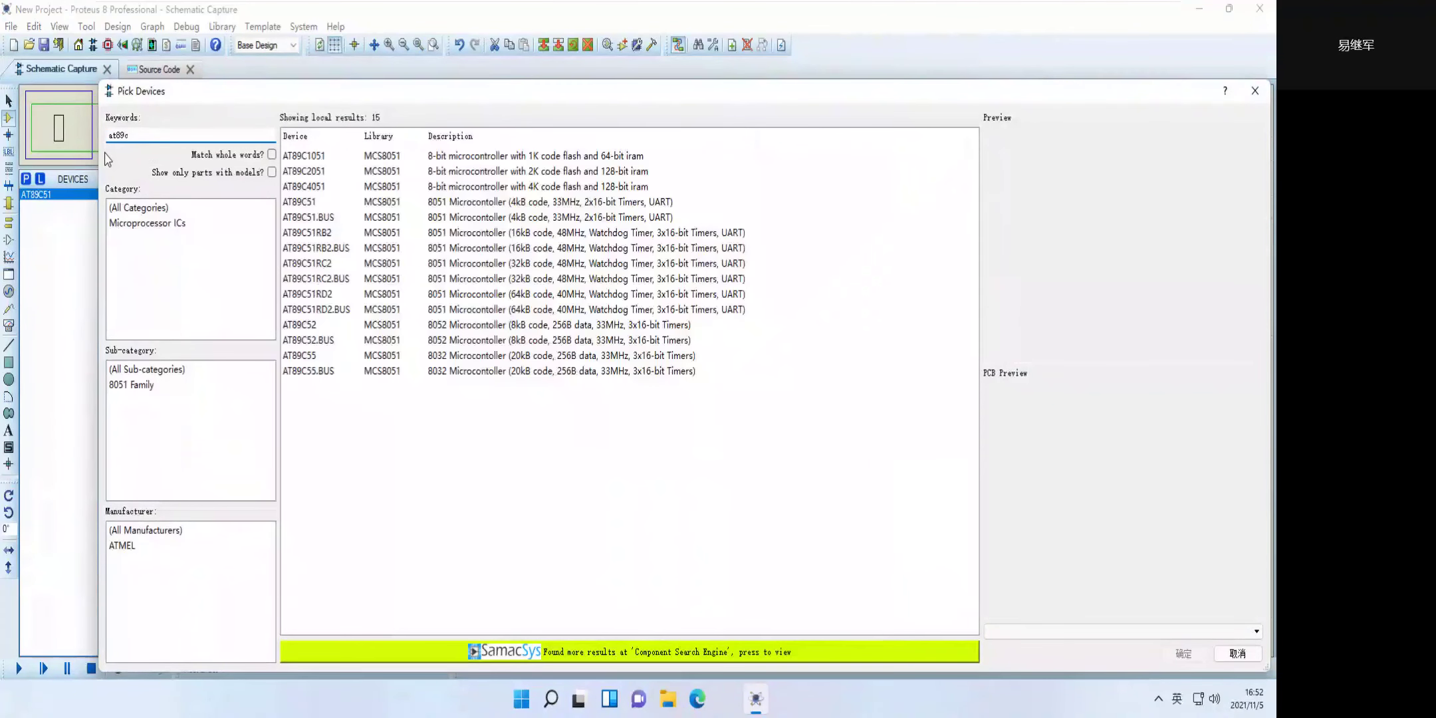
{"action": "type", "text": "51"}
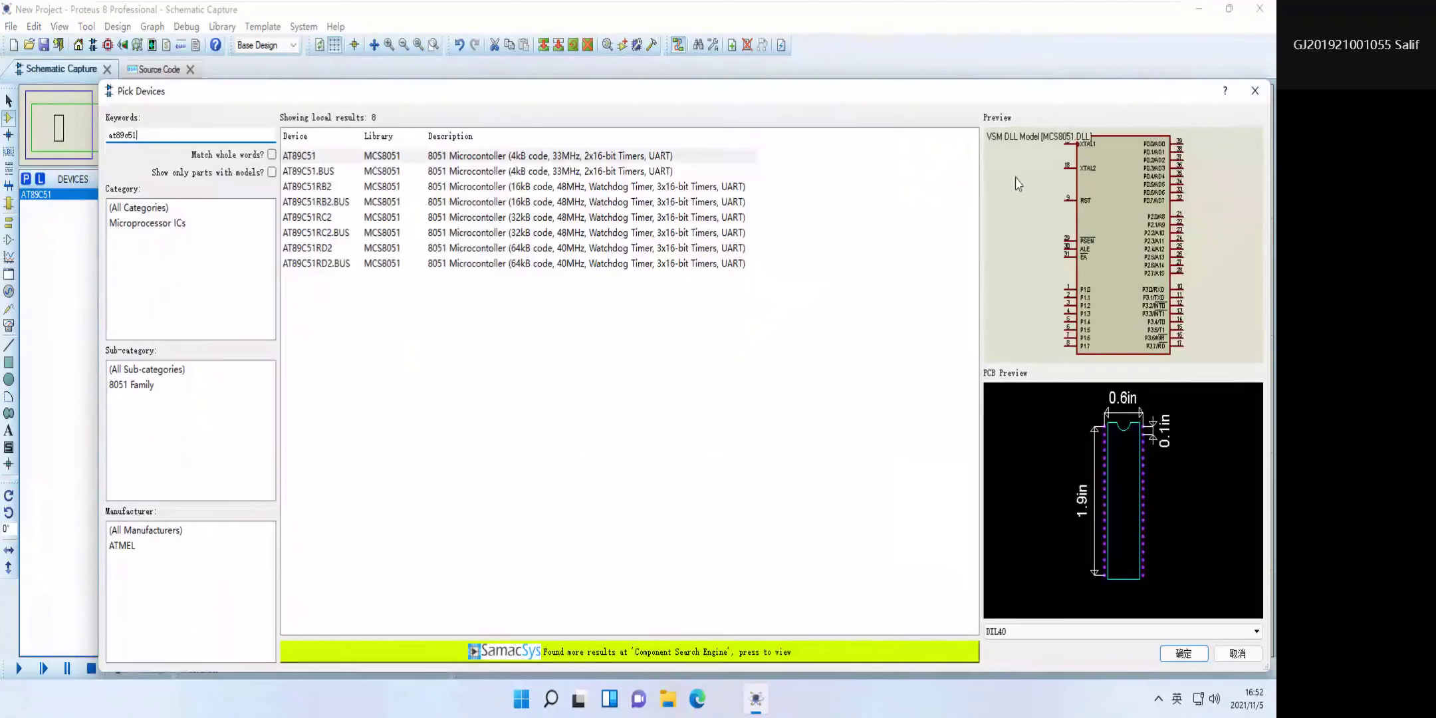
{"action": "left_click", "coordinate": [1265, 97]}
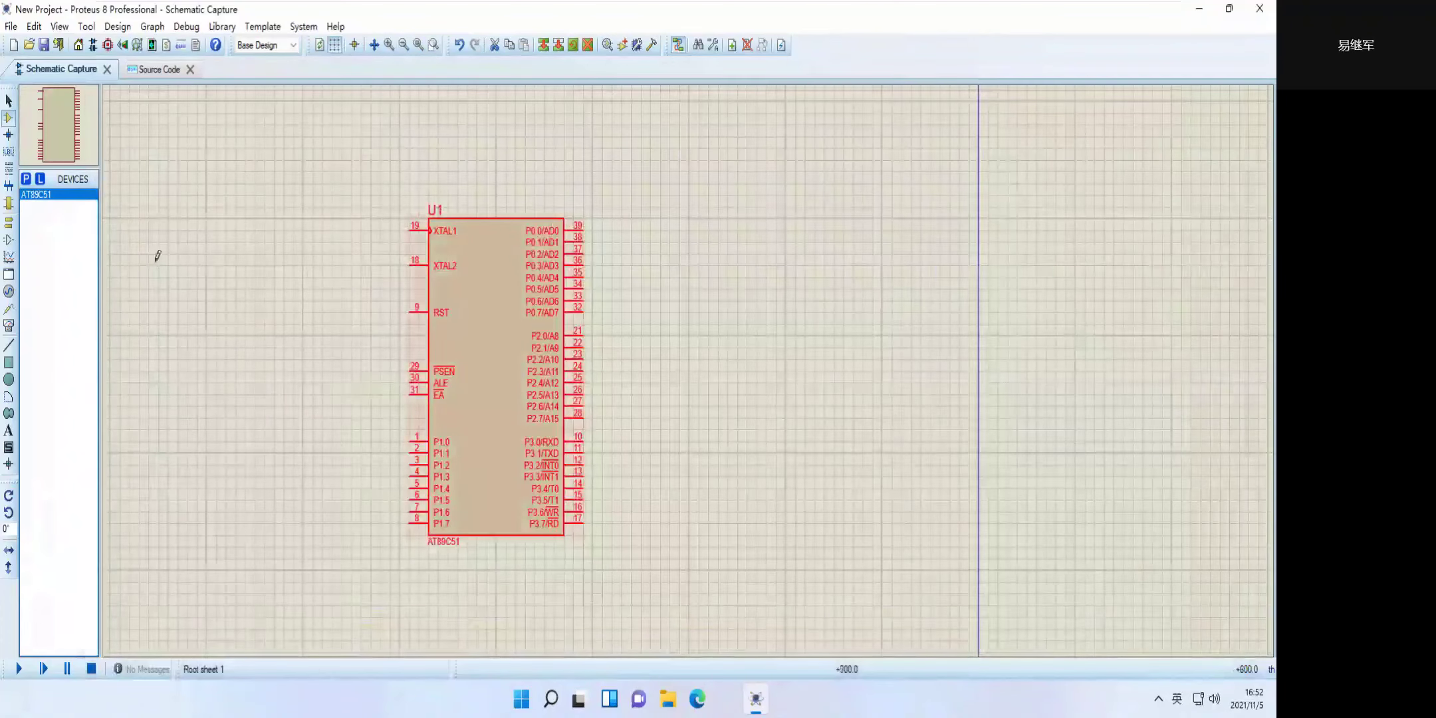
Open the placed AT89C51's firmware source from its component properties, and close the source code view while keeping the schematic open.
{"action": "double_click", "coordinate": [515, 367]}
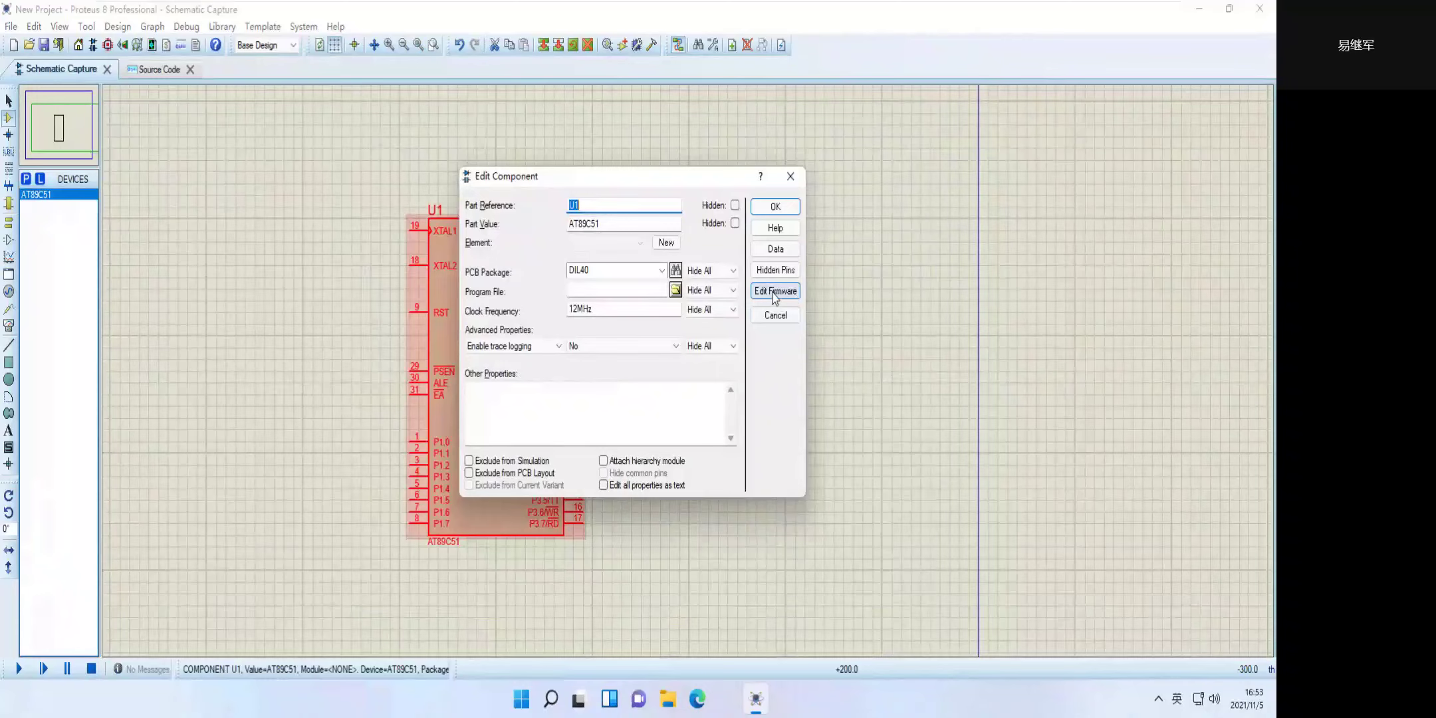
{"action": "left_click", "coordinate": [775, 293]}
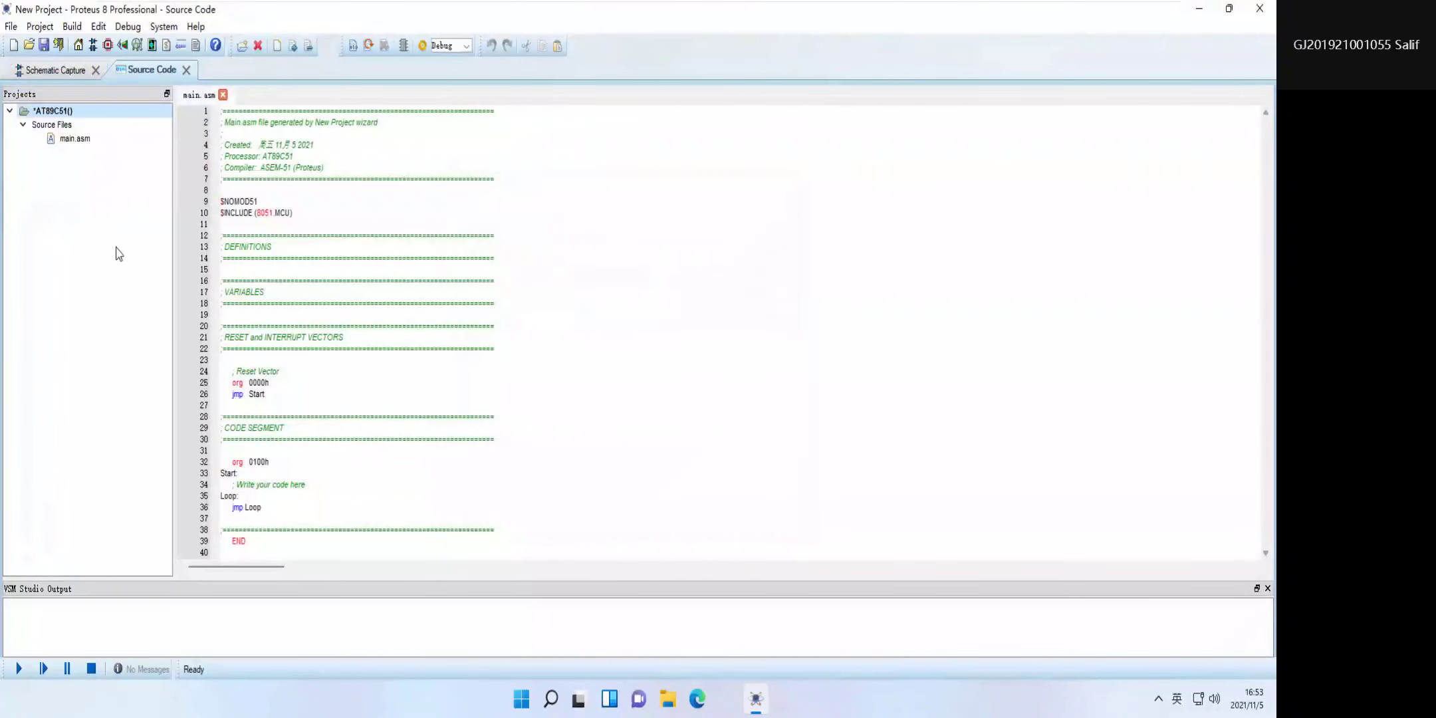
{"action": "left_click", "coordinate": [188, 72]}
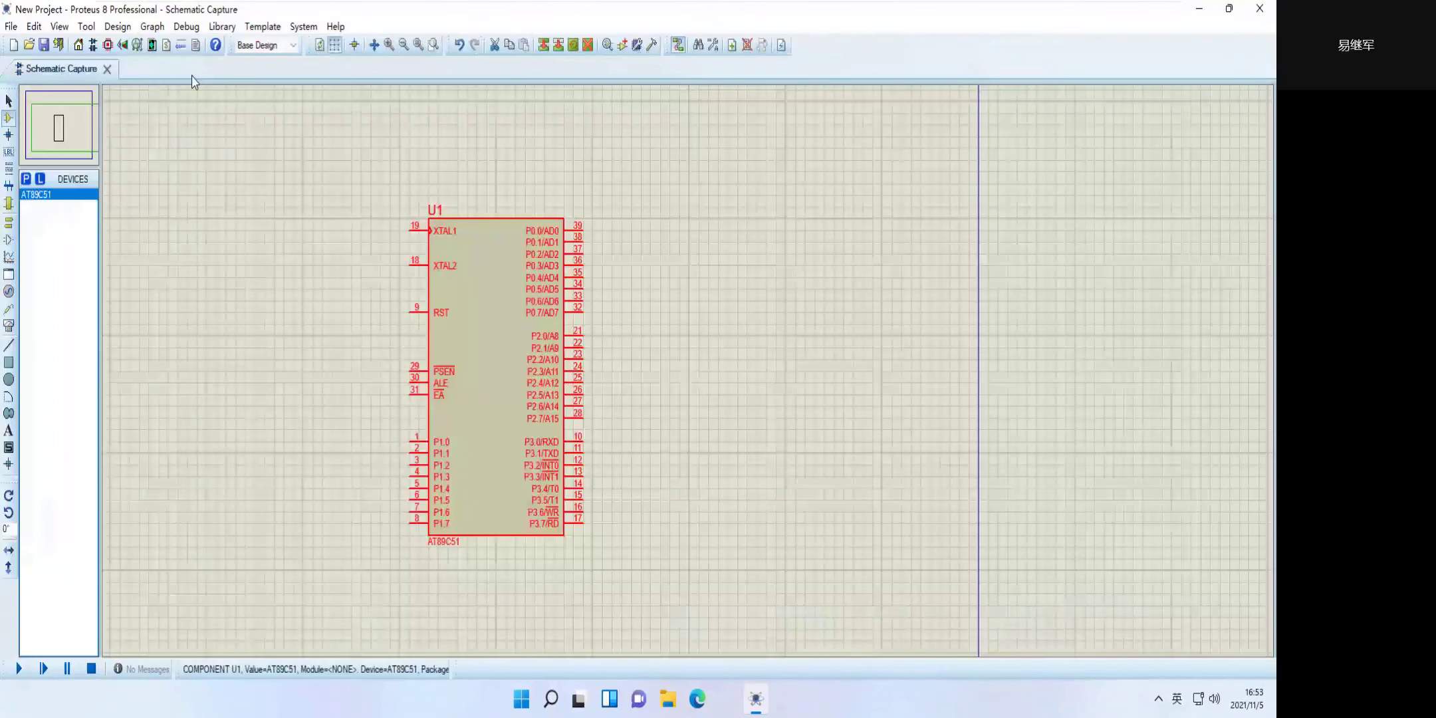
{"action": "left_click", "coordinate": [108, 69]}
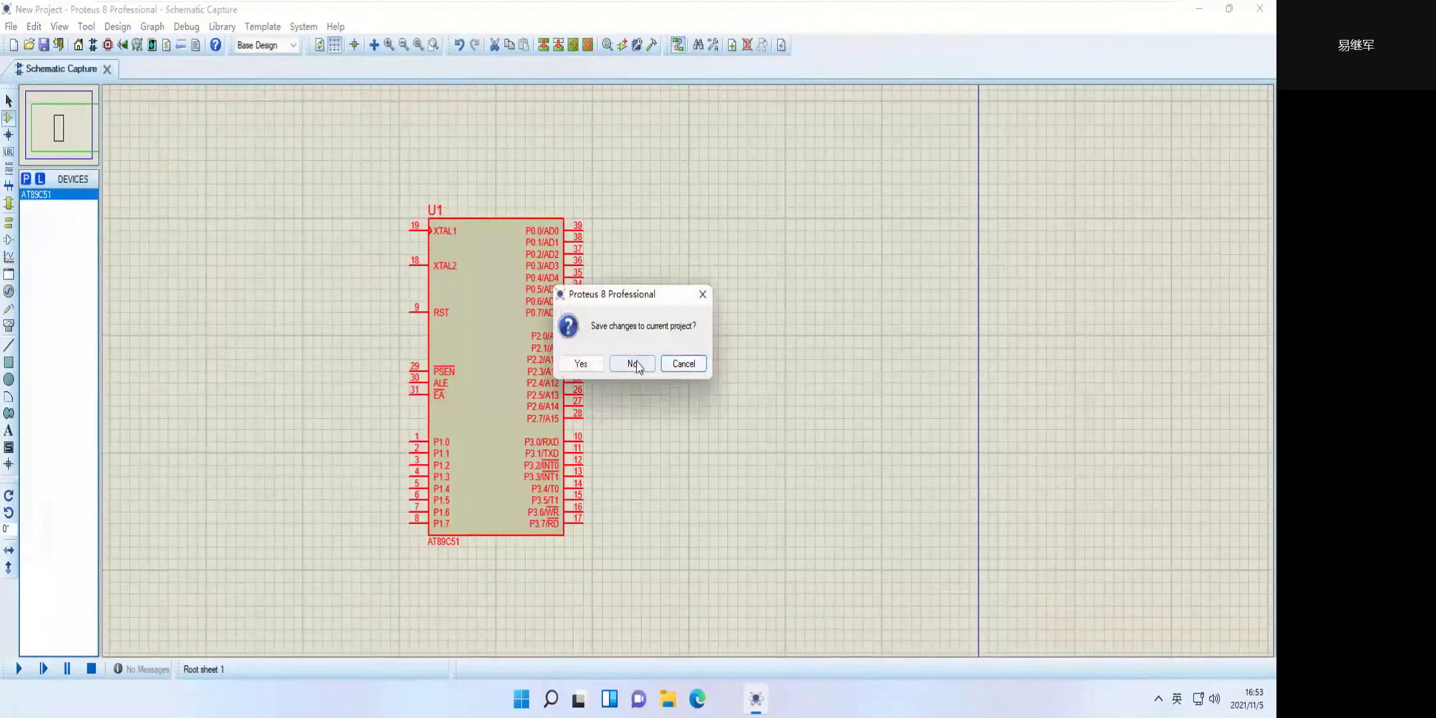
{"action": "left_click", "coordinate": [682, 365]}
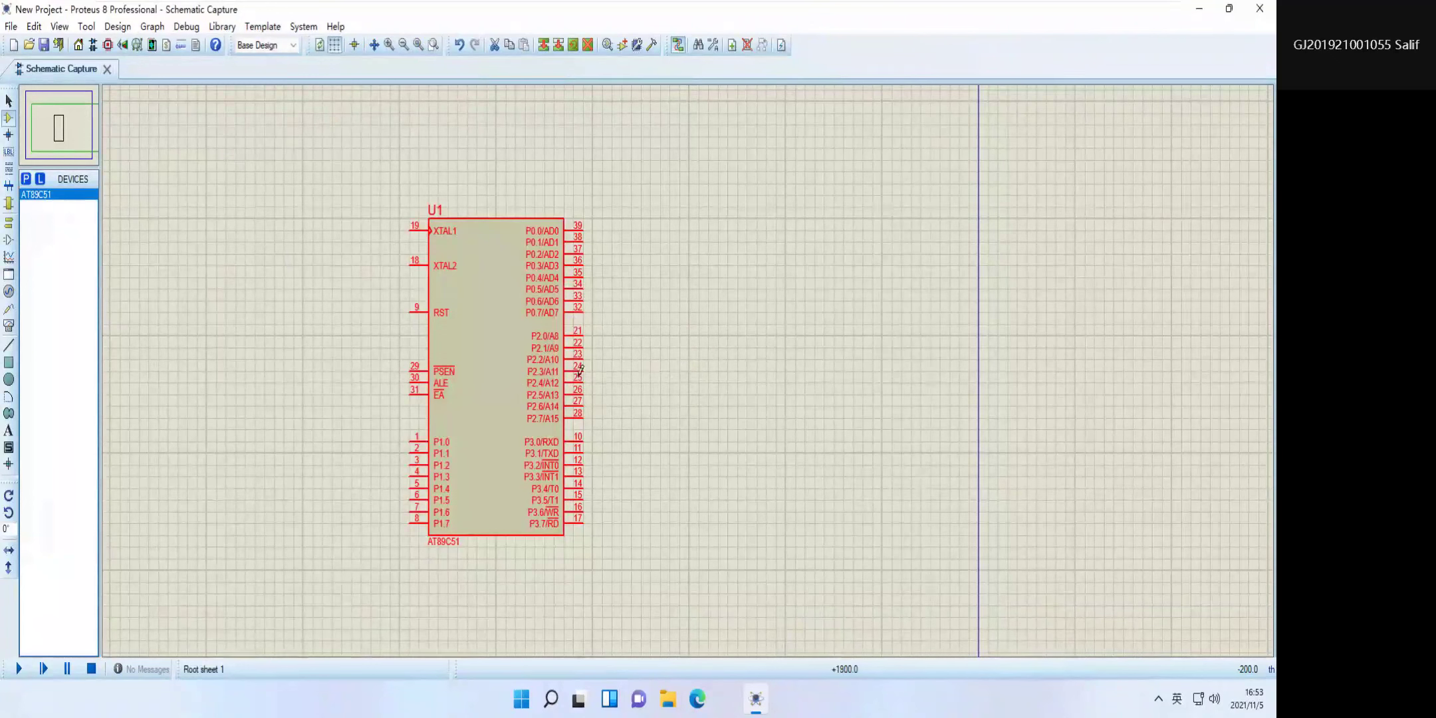
Reopen the firmware source code of the AT89C51 from its component properties.
{"action": "double_click", "coordinate": [495, 367]}
{"action": "left_click", "coordinate": [777, 292]}
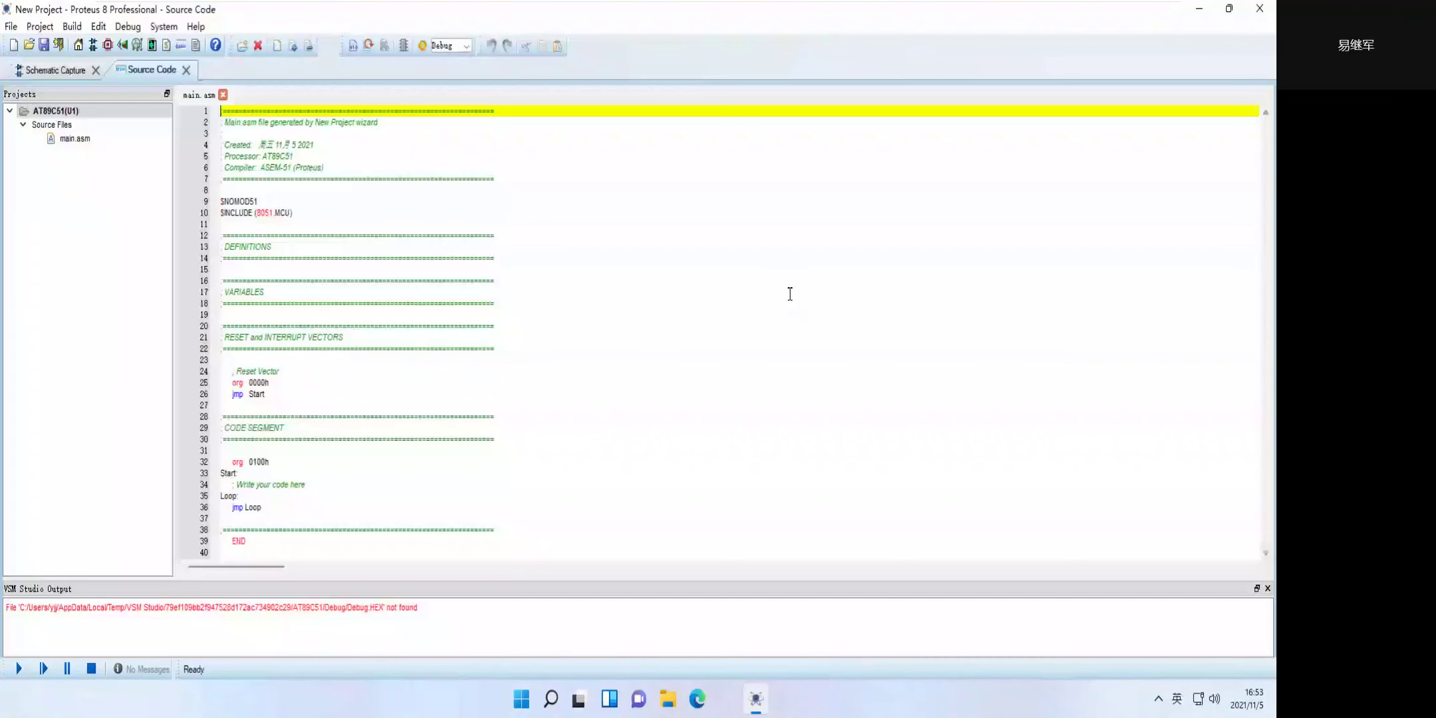
{"action": "left_click", "coordinate": [143, 273]}
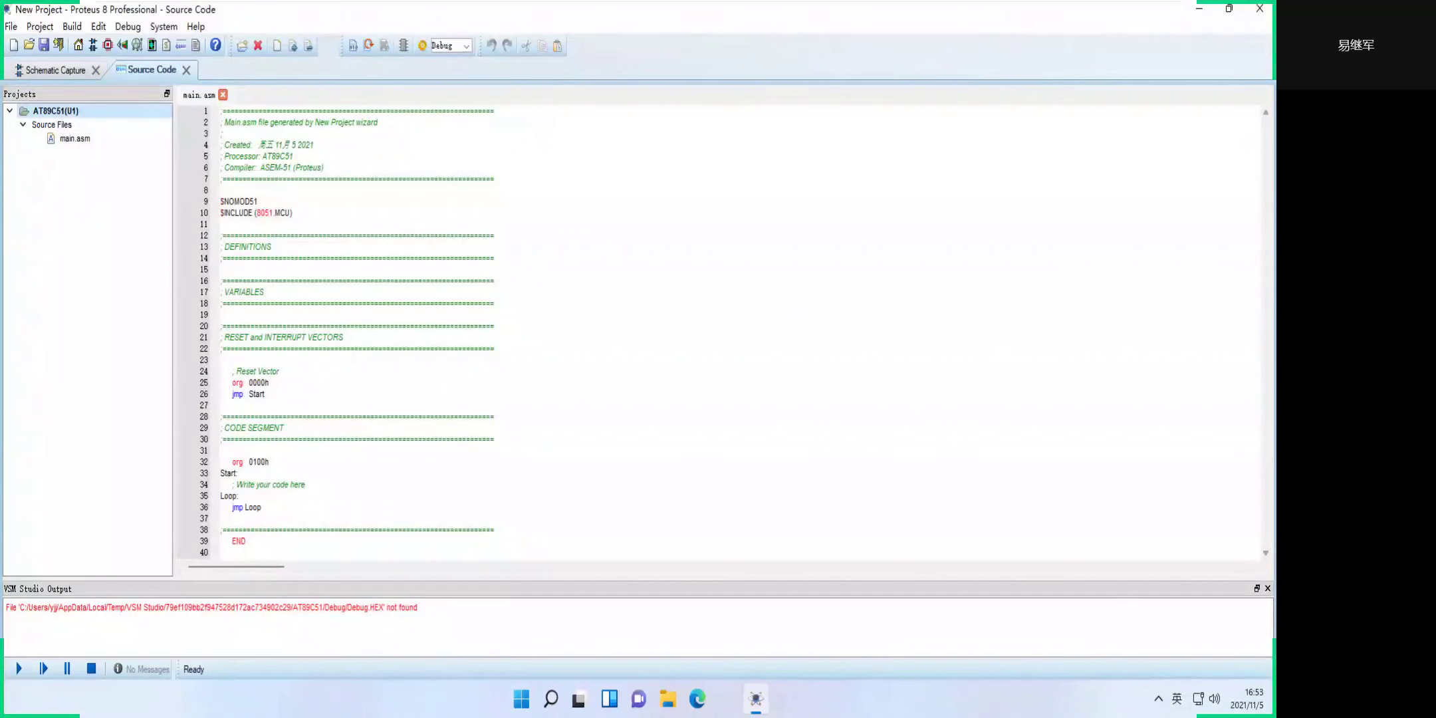
Switch to Notepad to view the Proteus note, lower its window to uncover the source code, and return to Proteus.
{"action": "key", "text": "alt+Tab"}
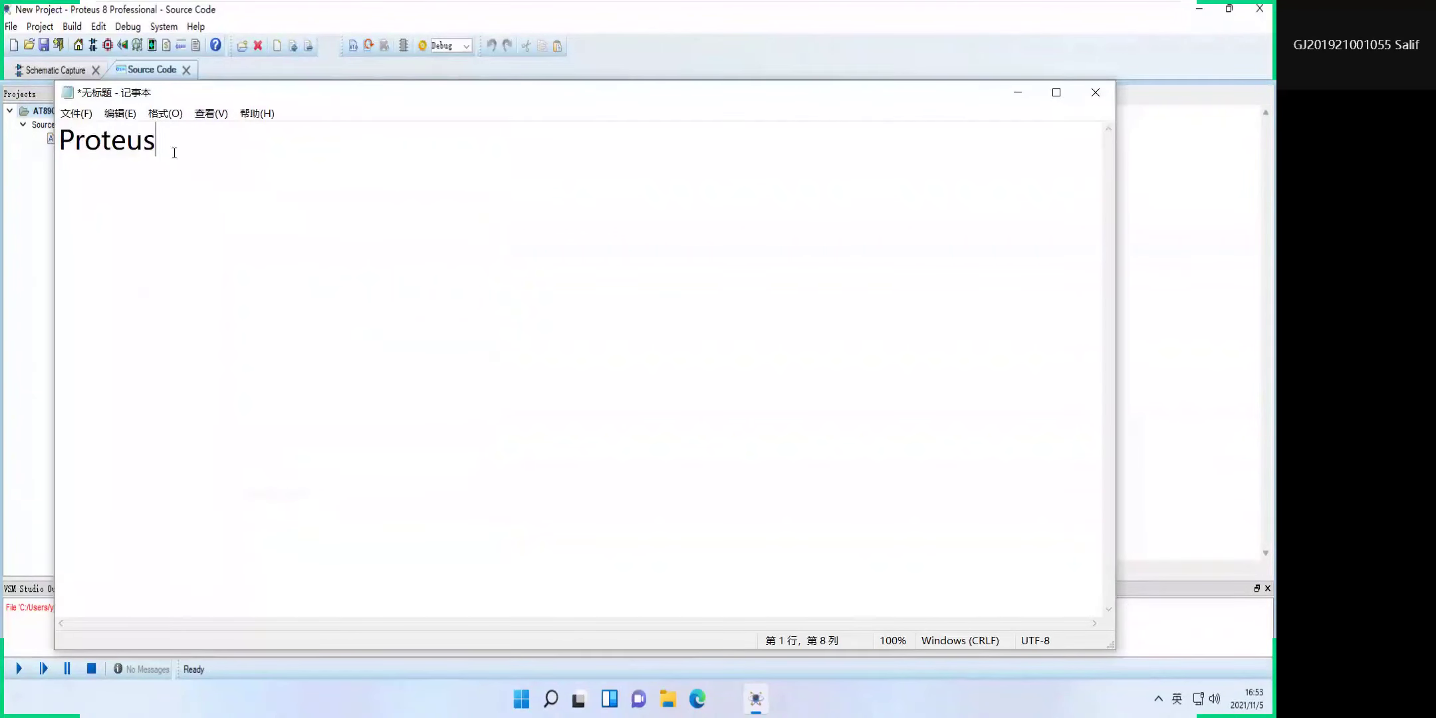
{"action": "left_click_drag", "start_coordinate": [207, 152], "coordinate": [56, 138]}
{"action": "right_click", "coordinate": [105, 137]}
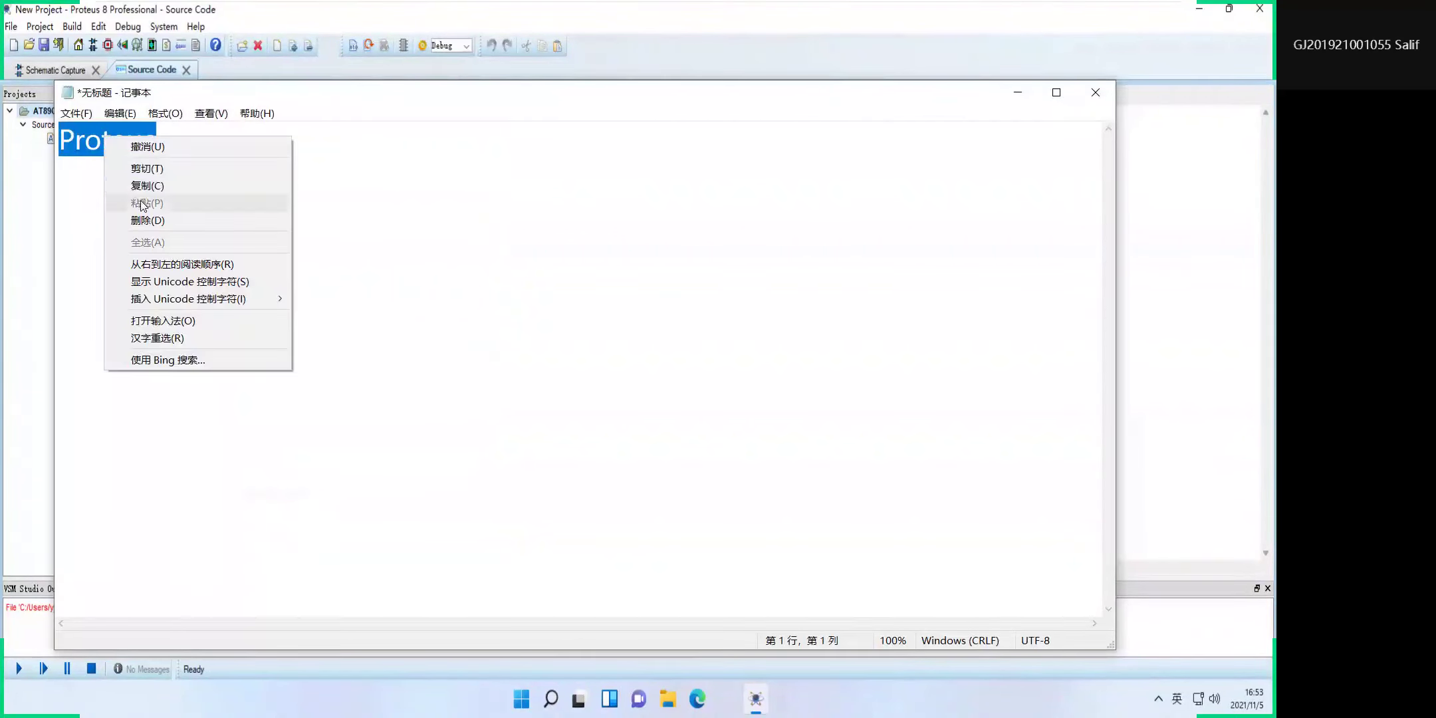
{"action": "left_click", "coordinate": [88, 231]}
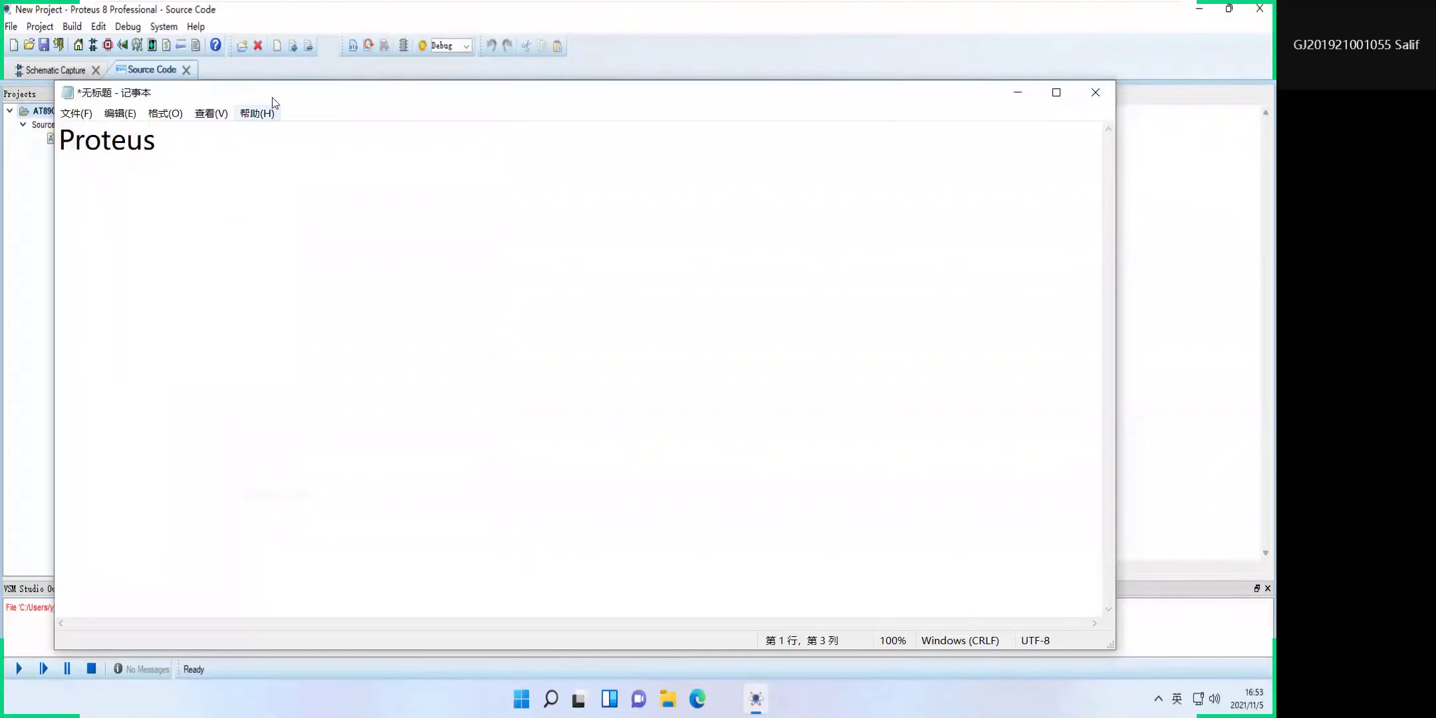
{"action": "left_click_drag", "start_coordinate": [306, 197], "coordinate": [306, 197]}
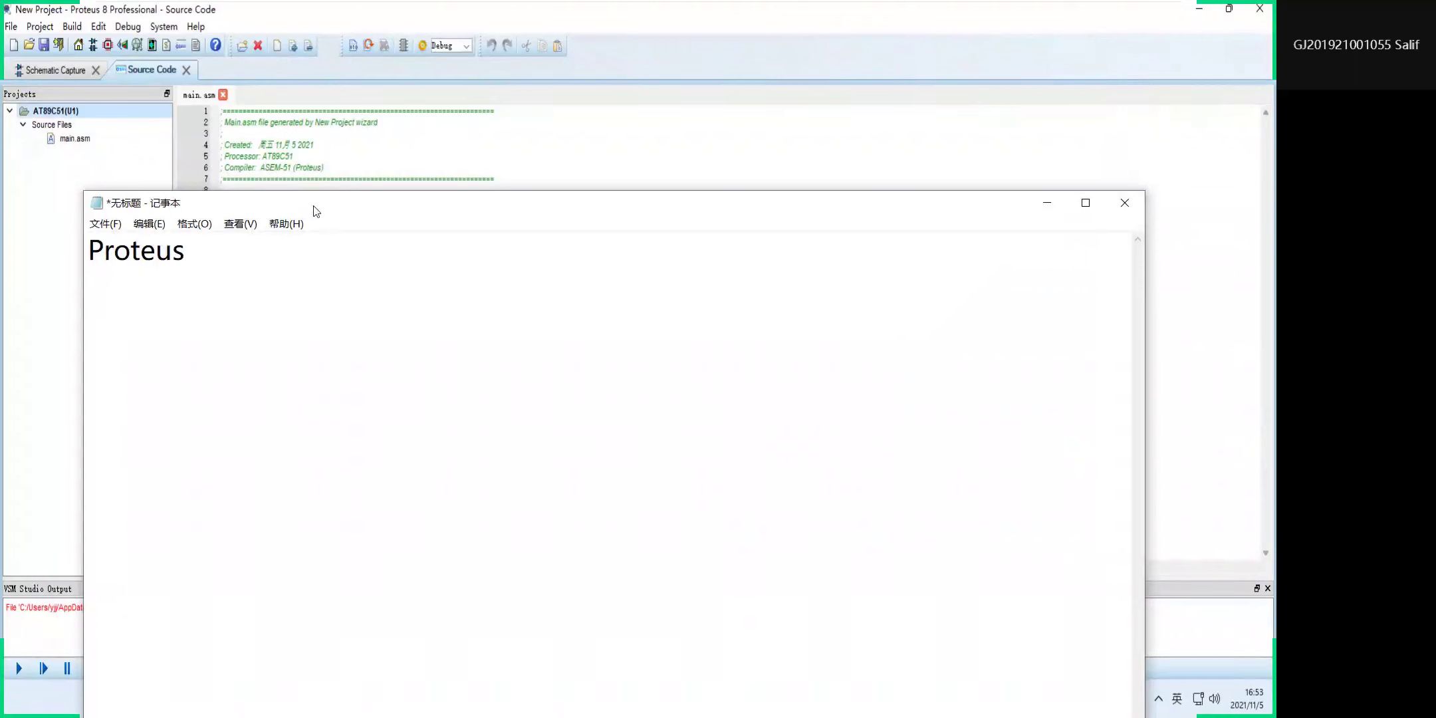
{"action": "left_click_drag", "start_coordinate": [312, 203], "coordinate": [350, 299]}
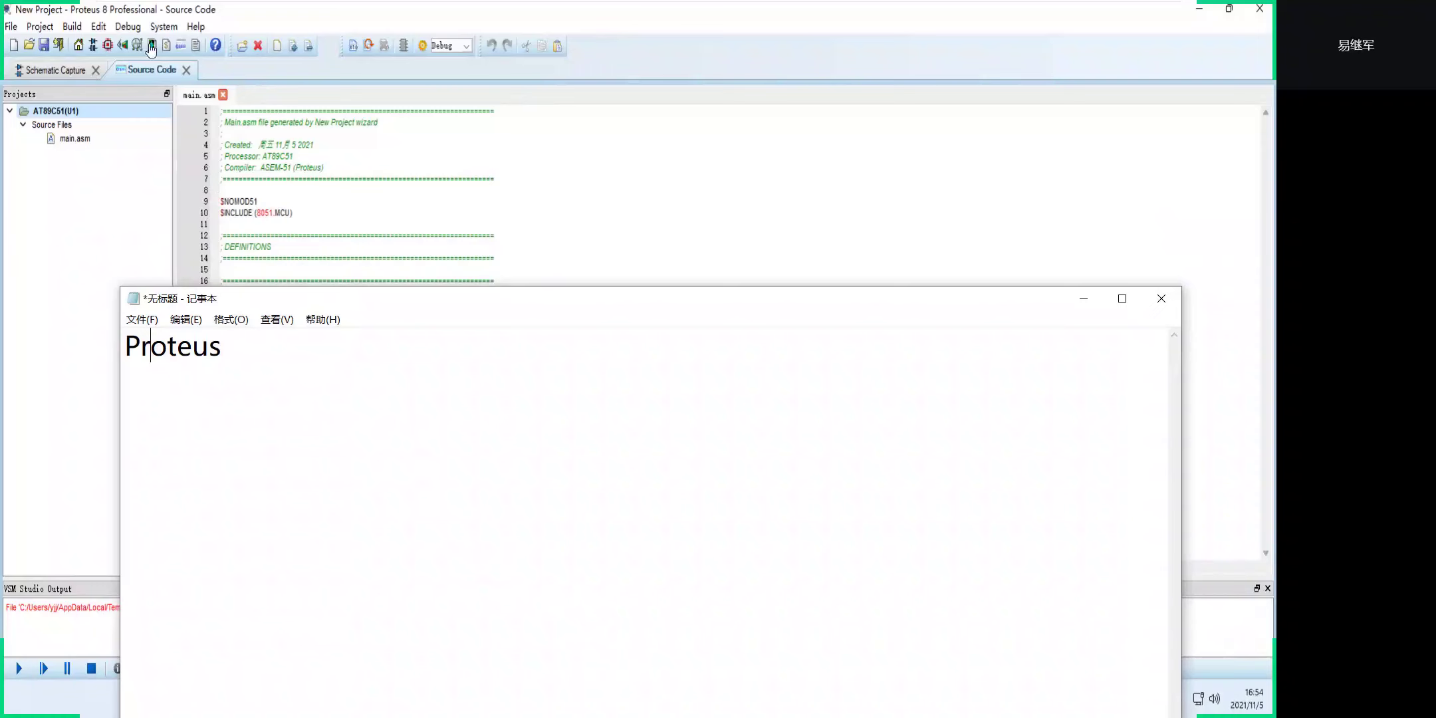
{"action": "left_click", "coordinate": [76, 12]}
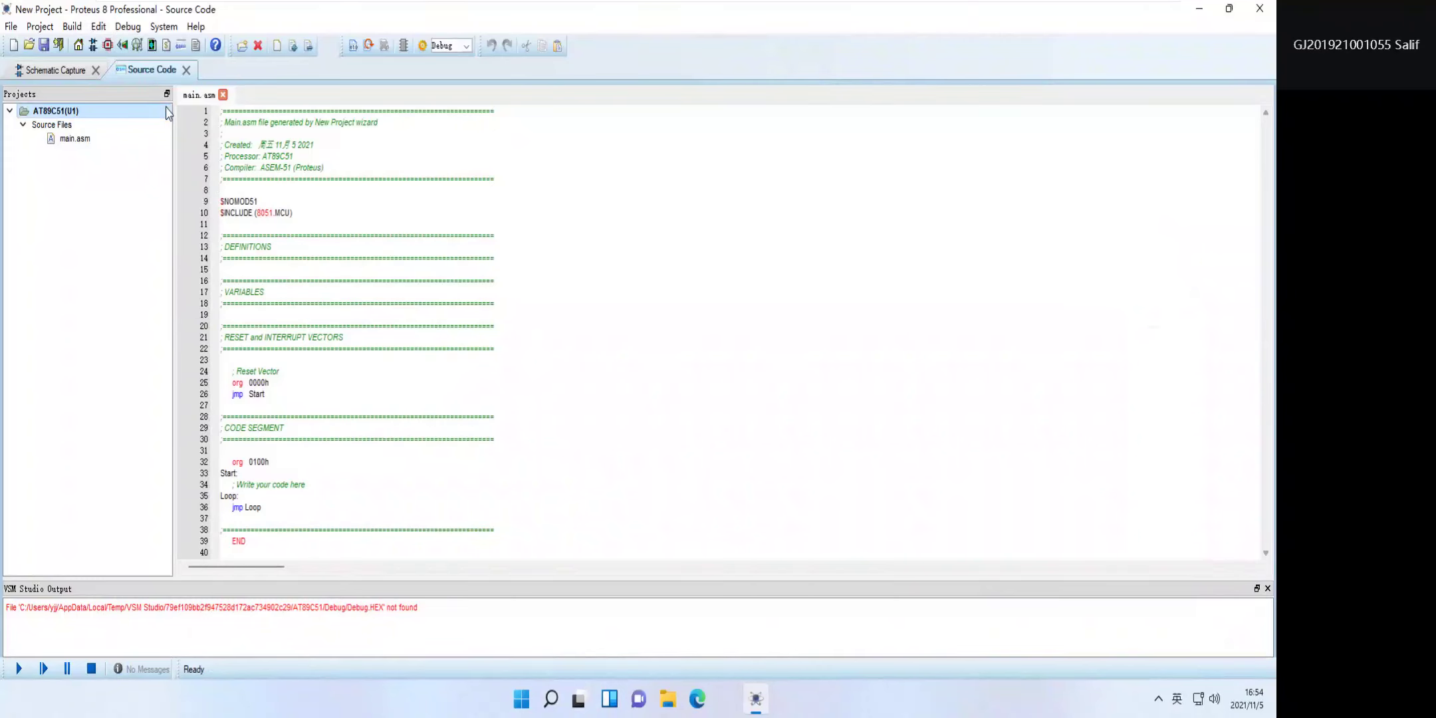
Close the source code and schematic without saving the changes, and reopen New Project.pdsprj from the recent projects.
{"action": "left_click", "coordinate": [186, 70]}
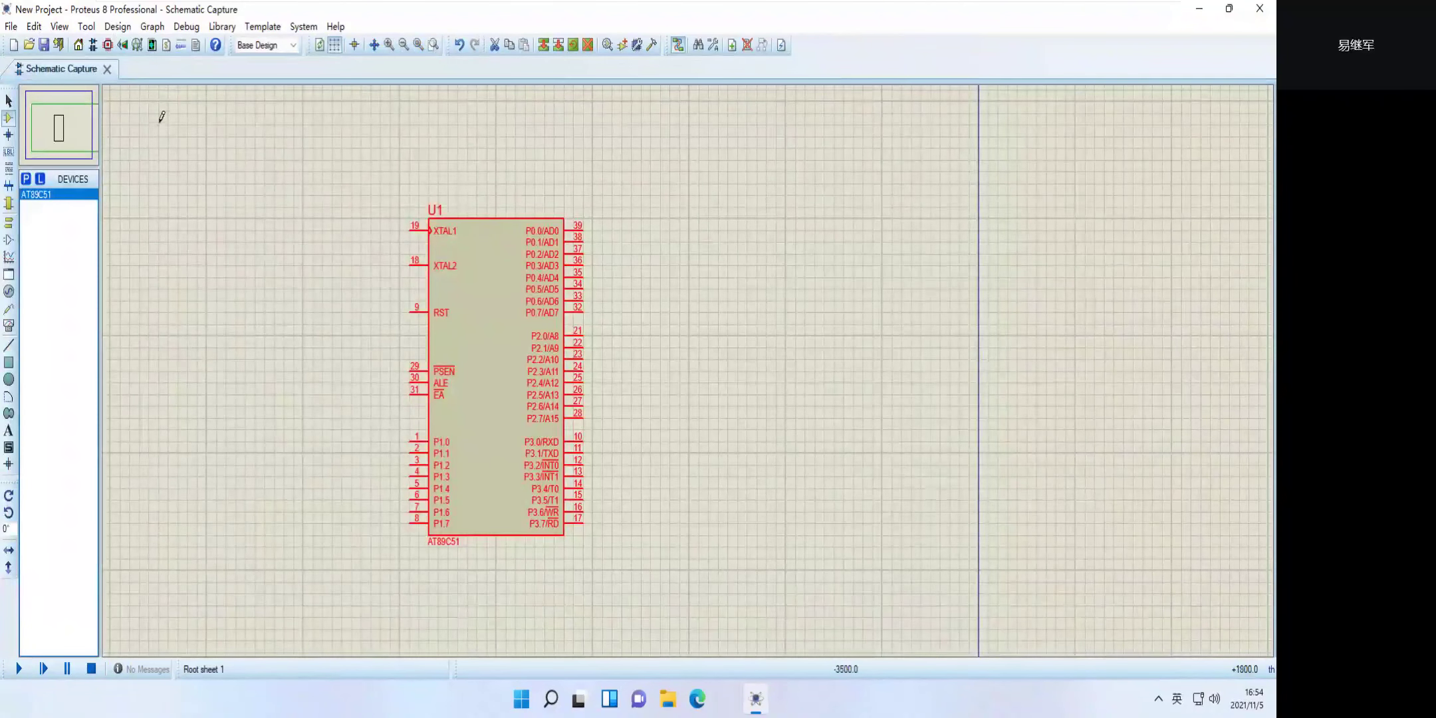
{"action": "left_click", "coordinate": [107, 69]}
{"action": "left_click", "coordinate": [631, 364]}
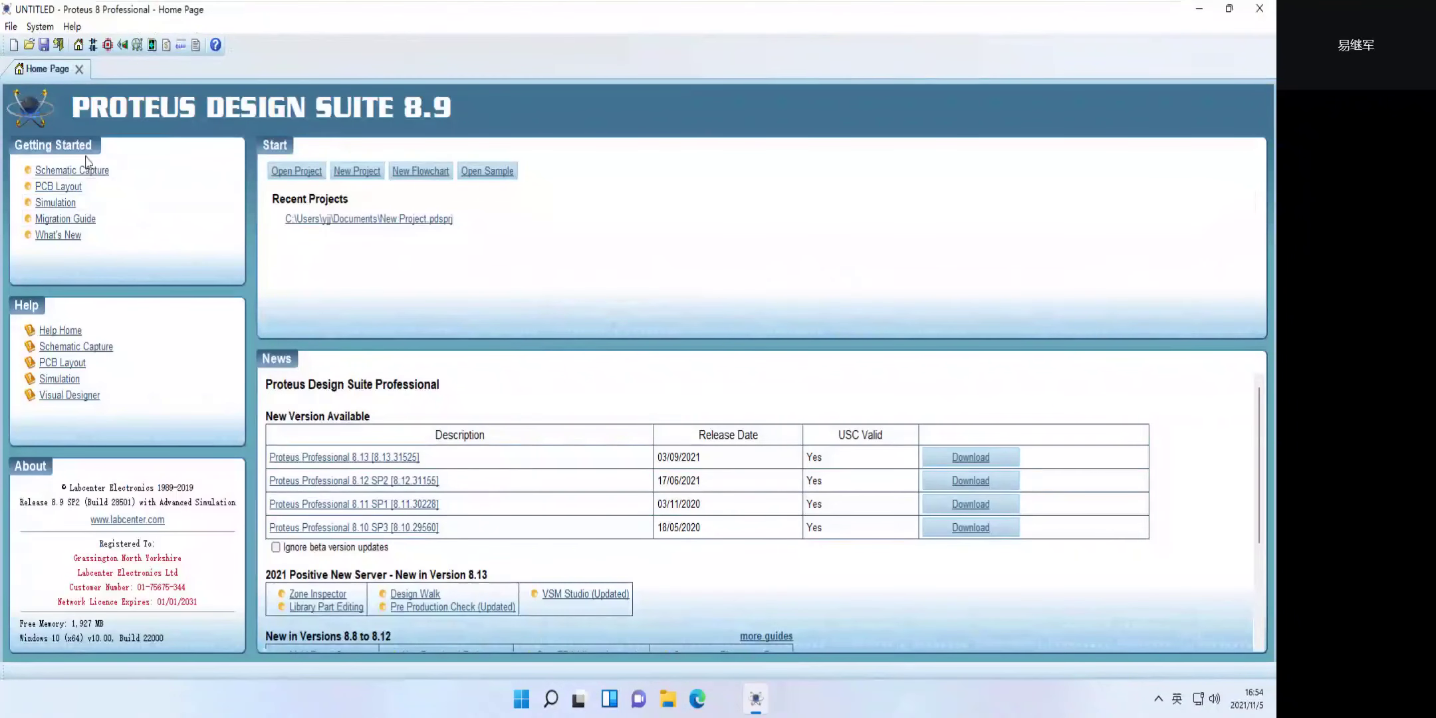
{"action": "left_click", "coordinate": [346, 220]}
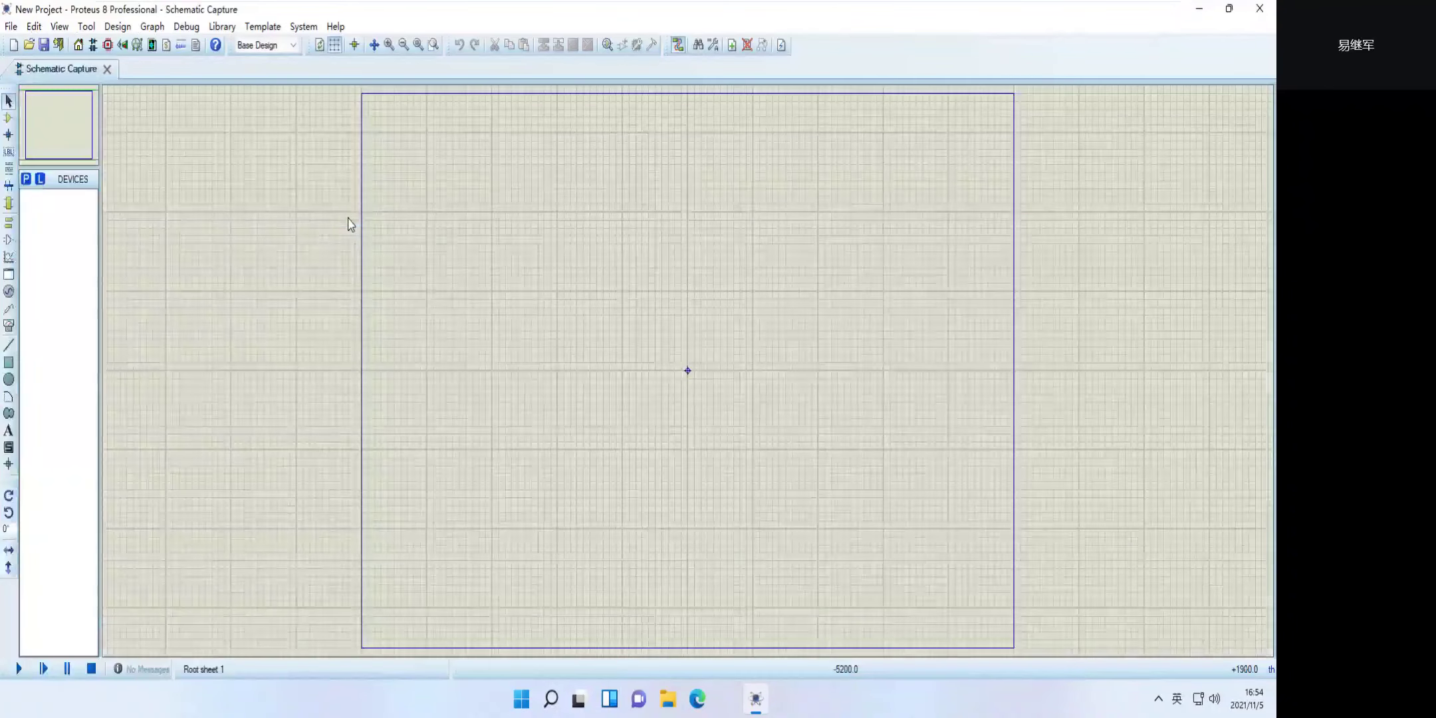
Create a new project named aaa1 in the Documents folder, with a schematic and no firmware project.
{"action": "left_click", "coordinate": [15, 45]}
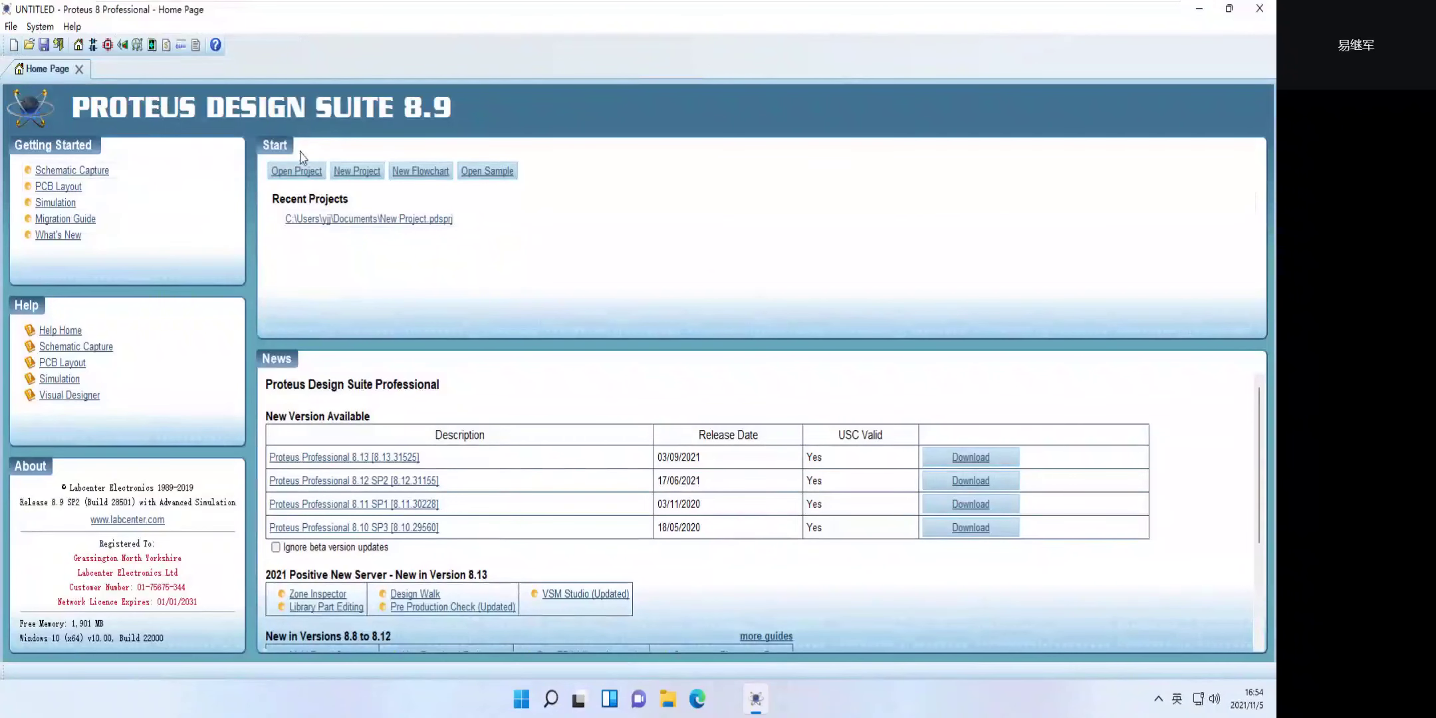
{"action": "left_click", "coordinate": [364, 171]}
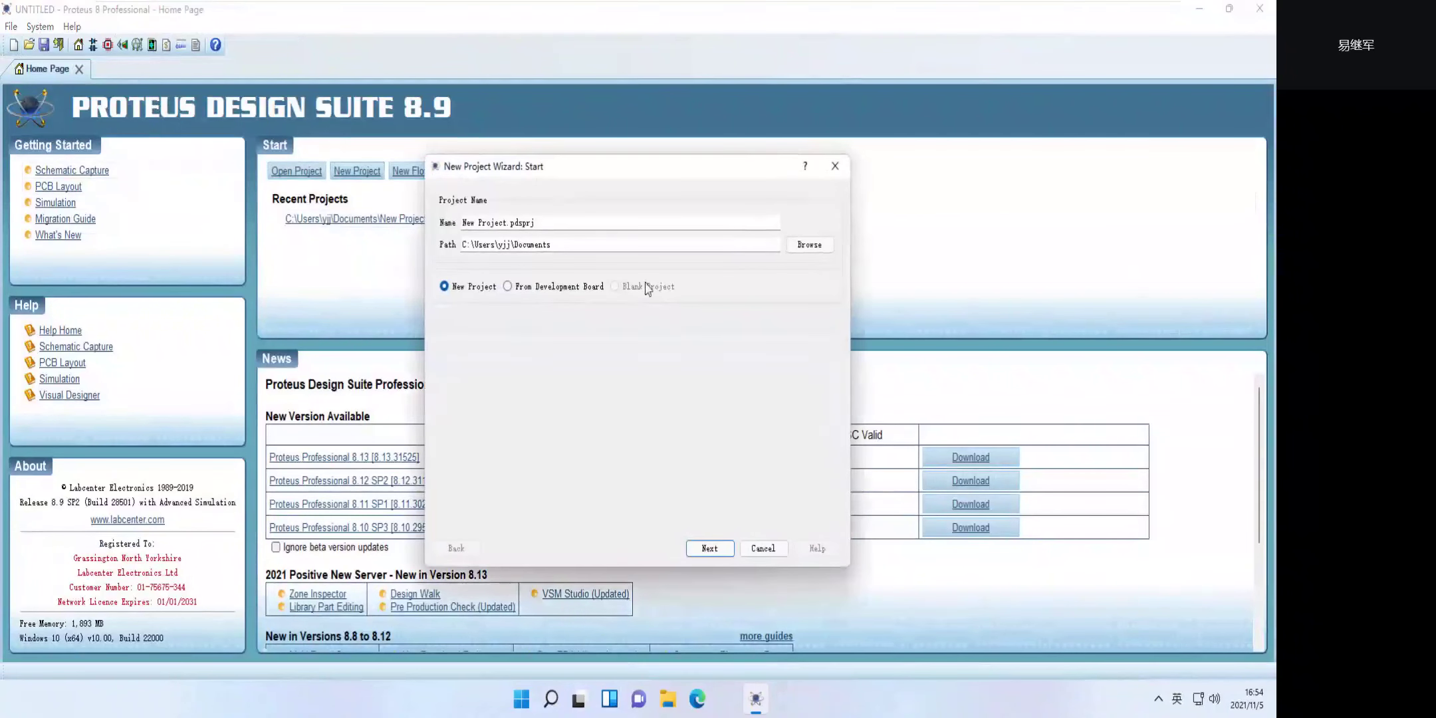
{"action": "left_click_drag", "start_coordinate": [572, 217], "coordinate": [475, 238]}
{"action": "type", "text": "aaa"}
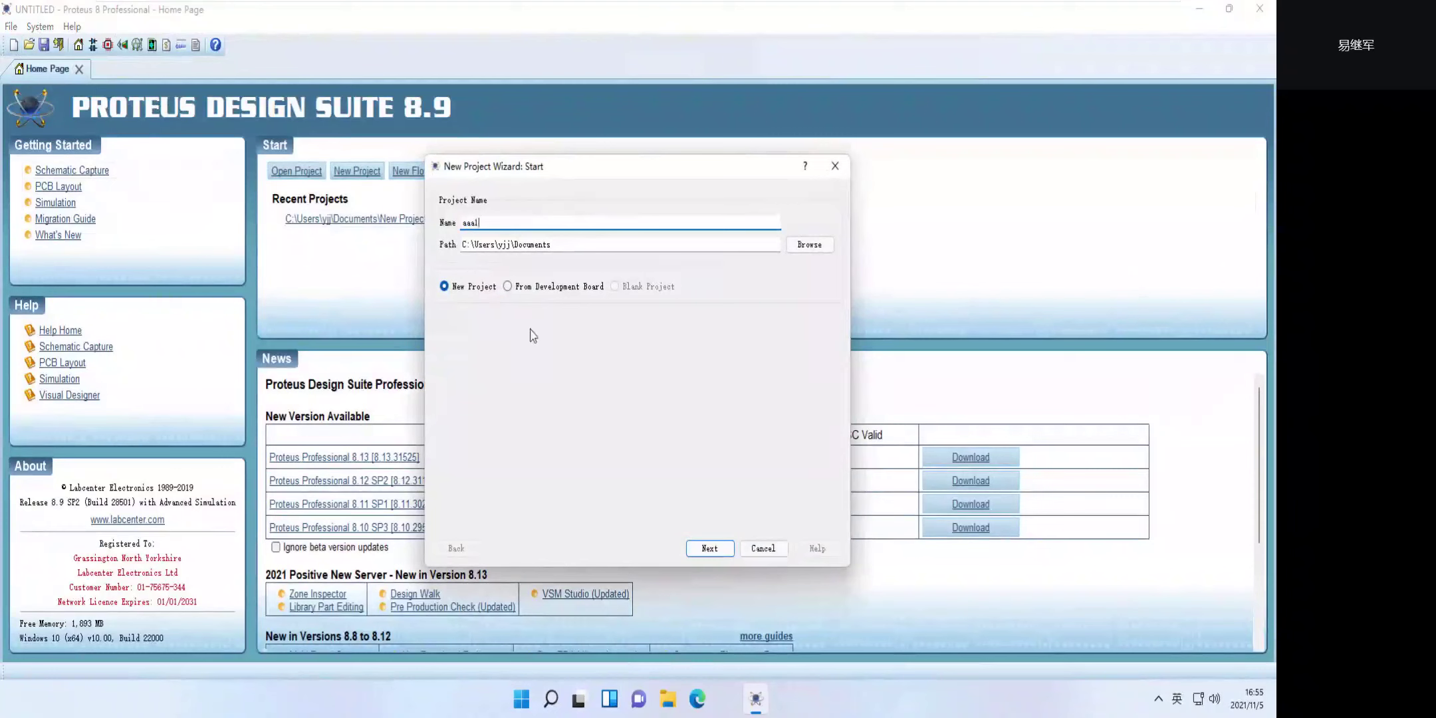
{"action": "left_click", "coordinate": [720, 552]}
{"action": "left_click", "coordinate": [719, 552]}
{"action": "left_click", "coordinate": [719, 552]}
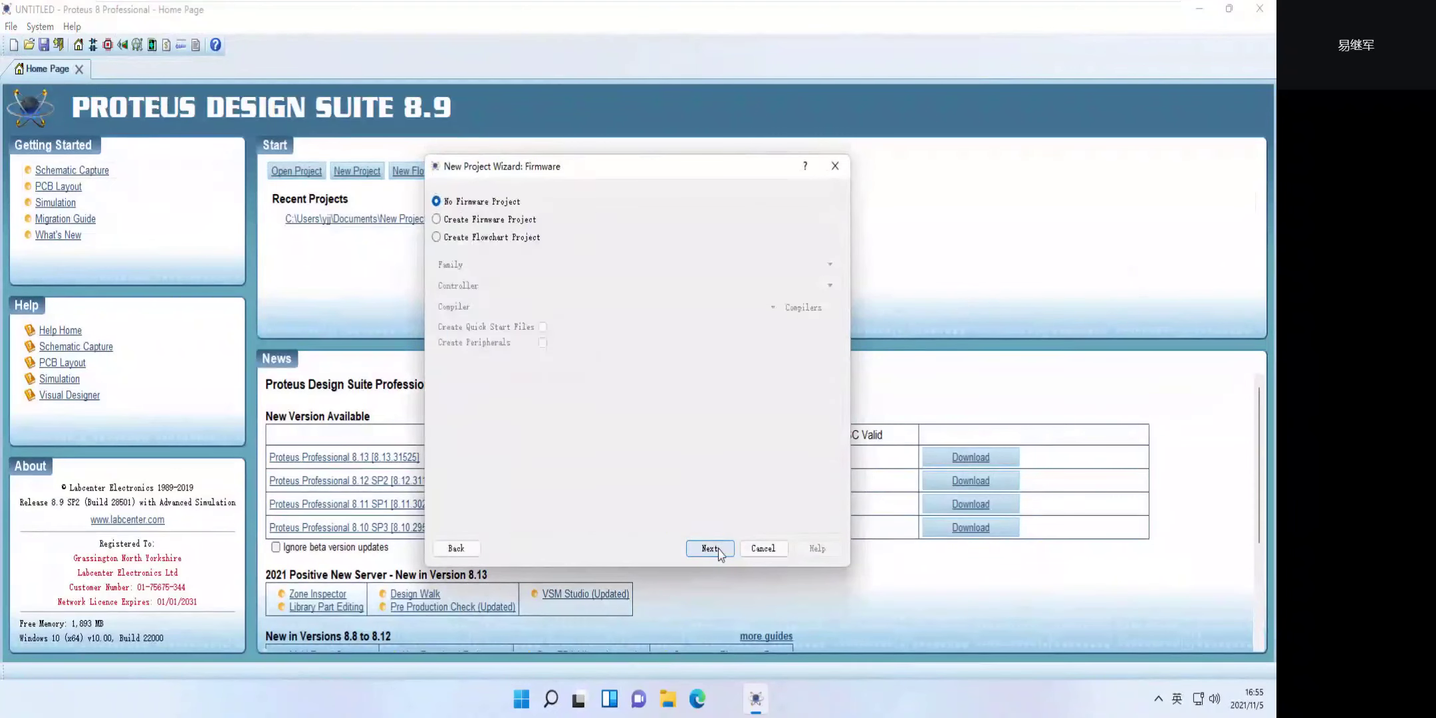
{"action": "left_click", "coordinate": [720, 552]}
{"action": "left_click", "coordinate": [719, 552]}
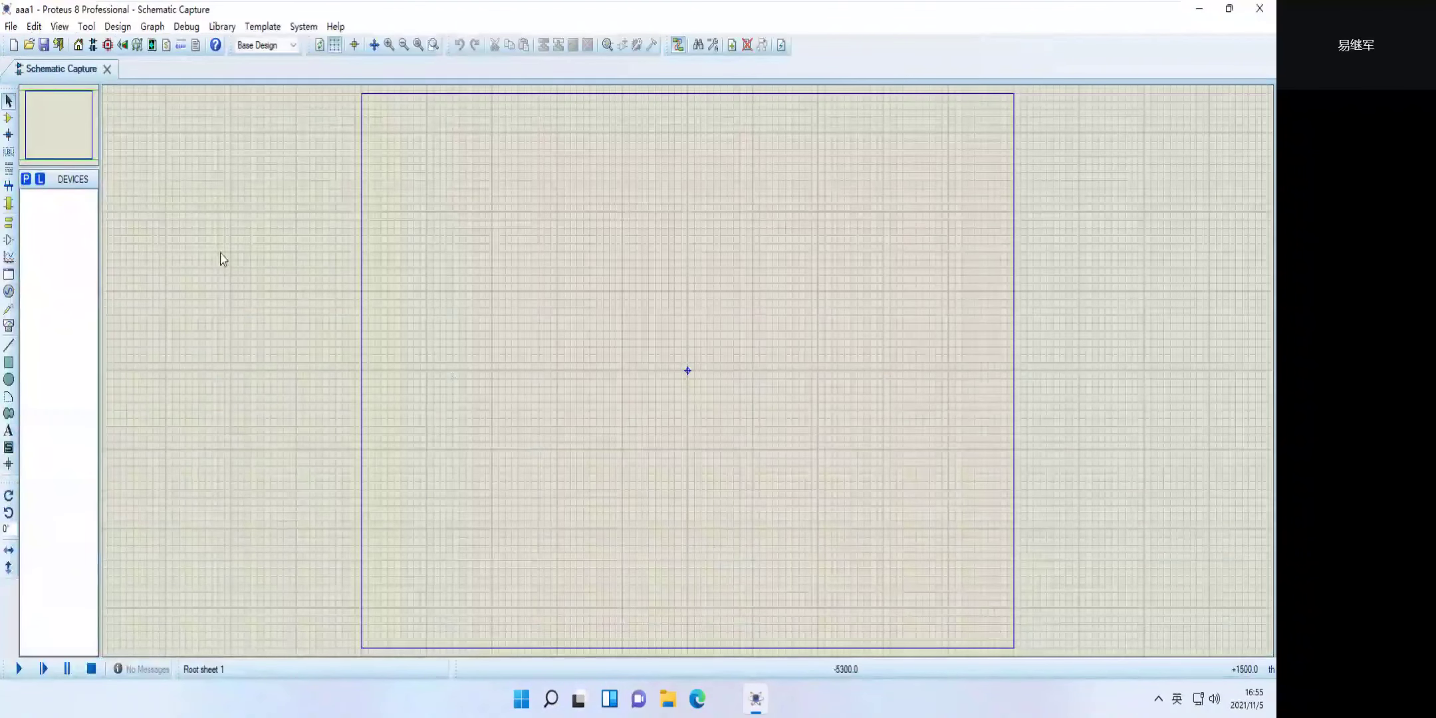
Search the device library for at89c51 and add the AT89C51 microcontroller to the project's device list.
{"action": "left_click", "coordinate": [26, 179]}
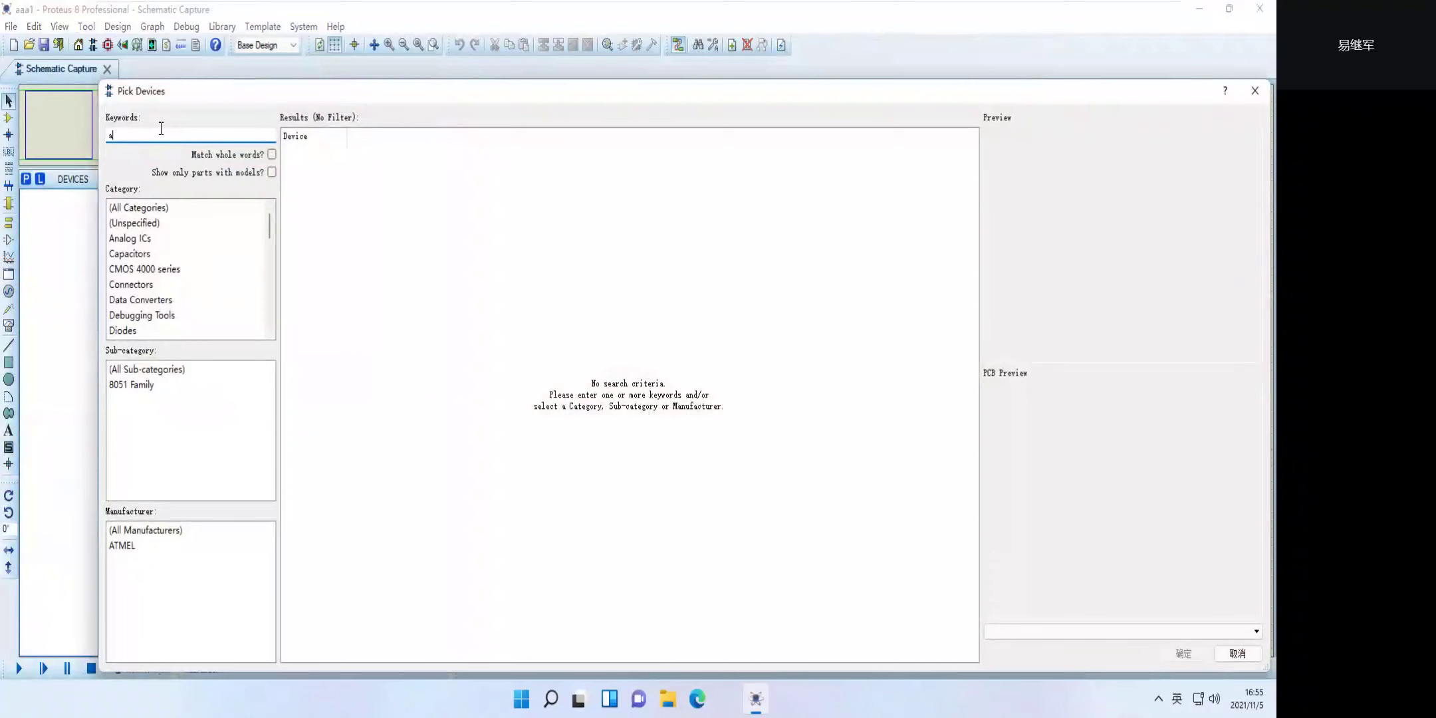
{"action": "type", "text": "at"}
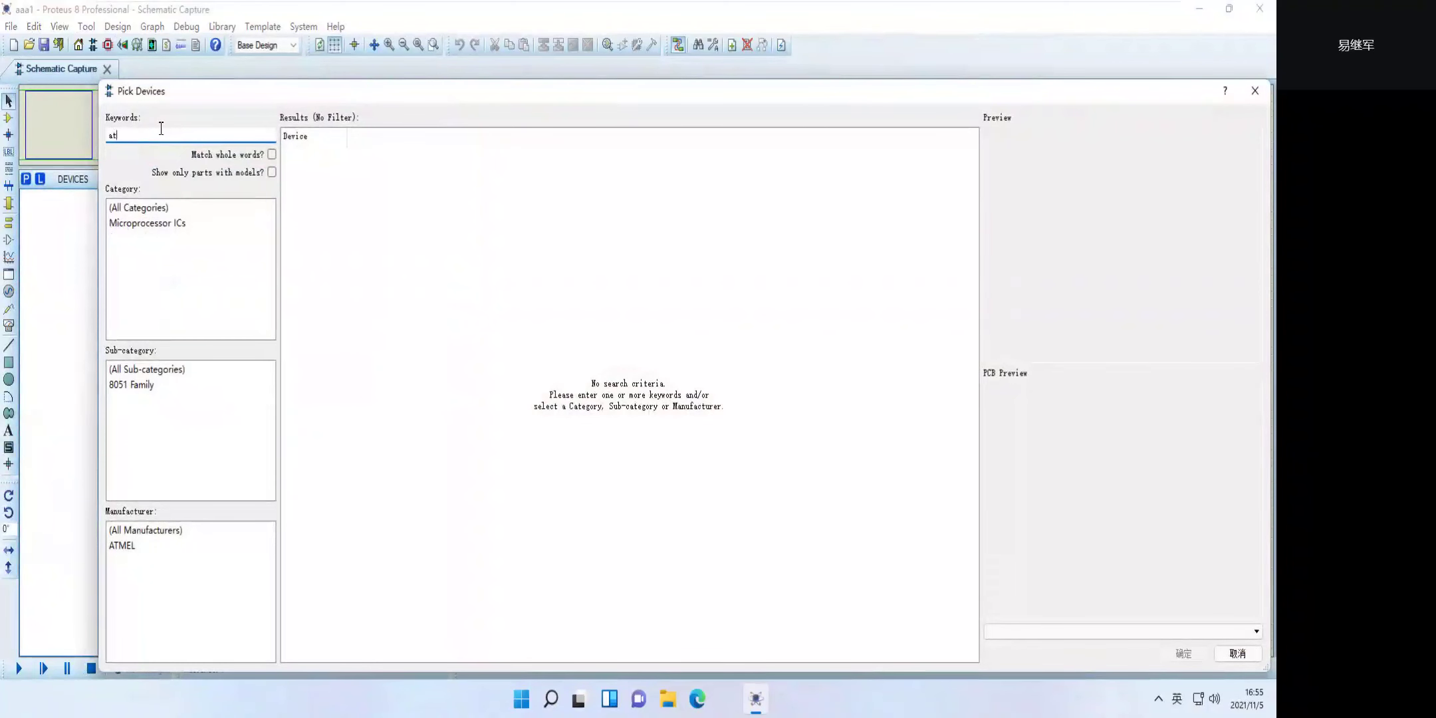
{"action": "type", "text": "9"}
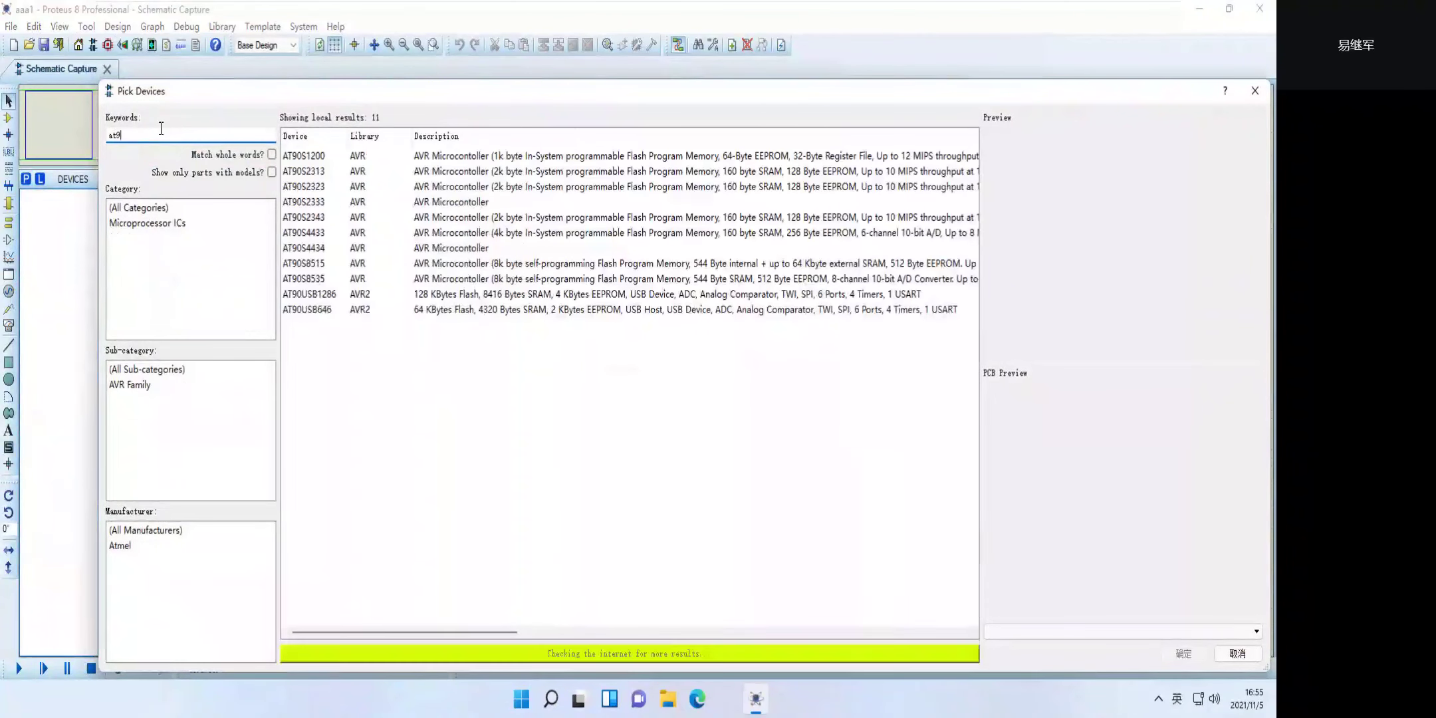
{"action": "type", "text": "9c"}
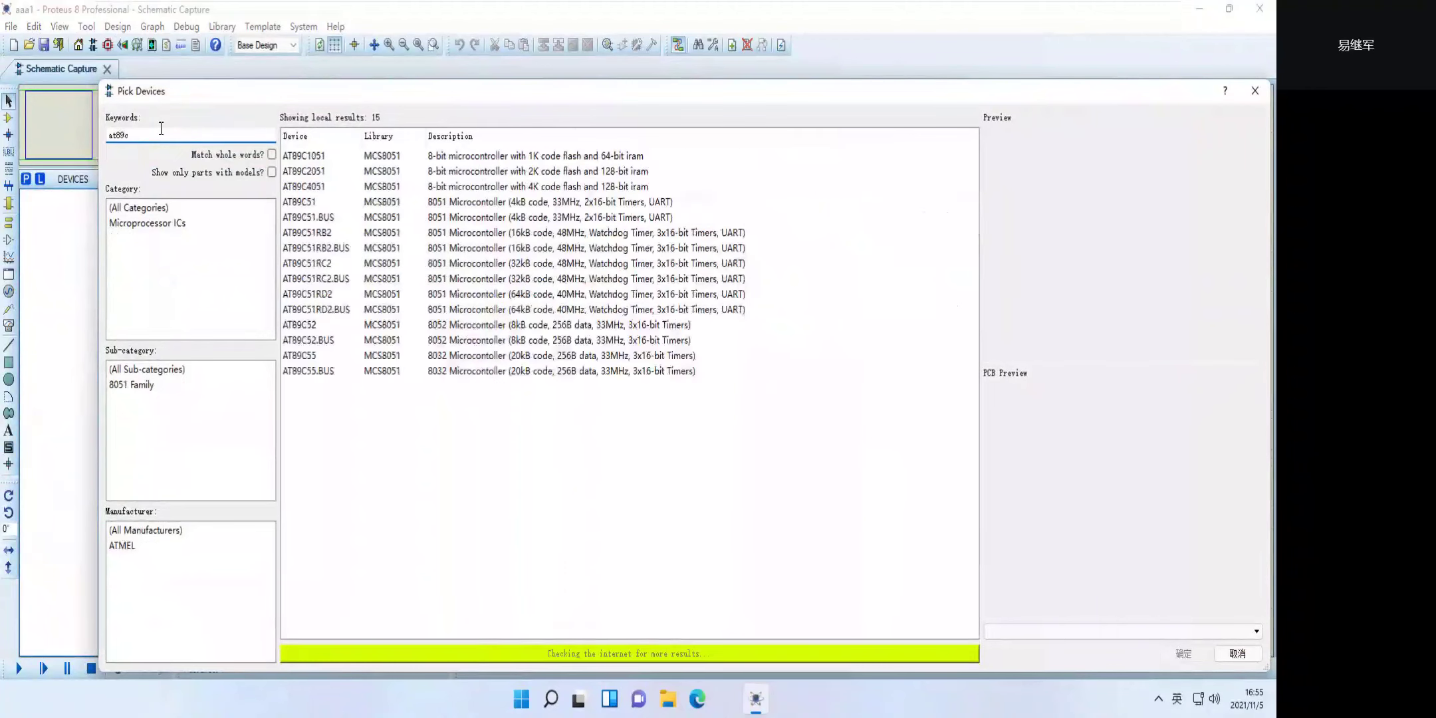
{"action": "type", "text": "51"}
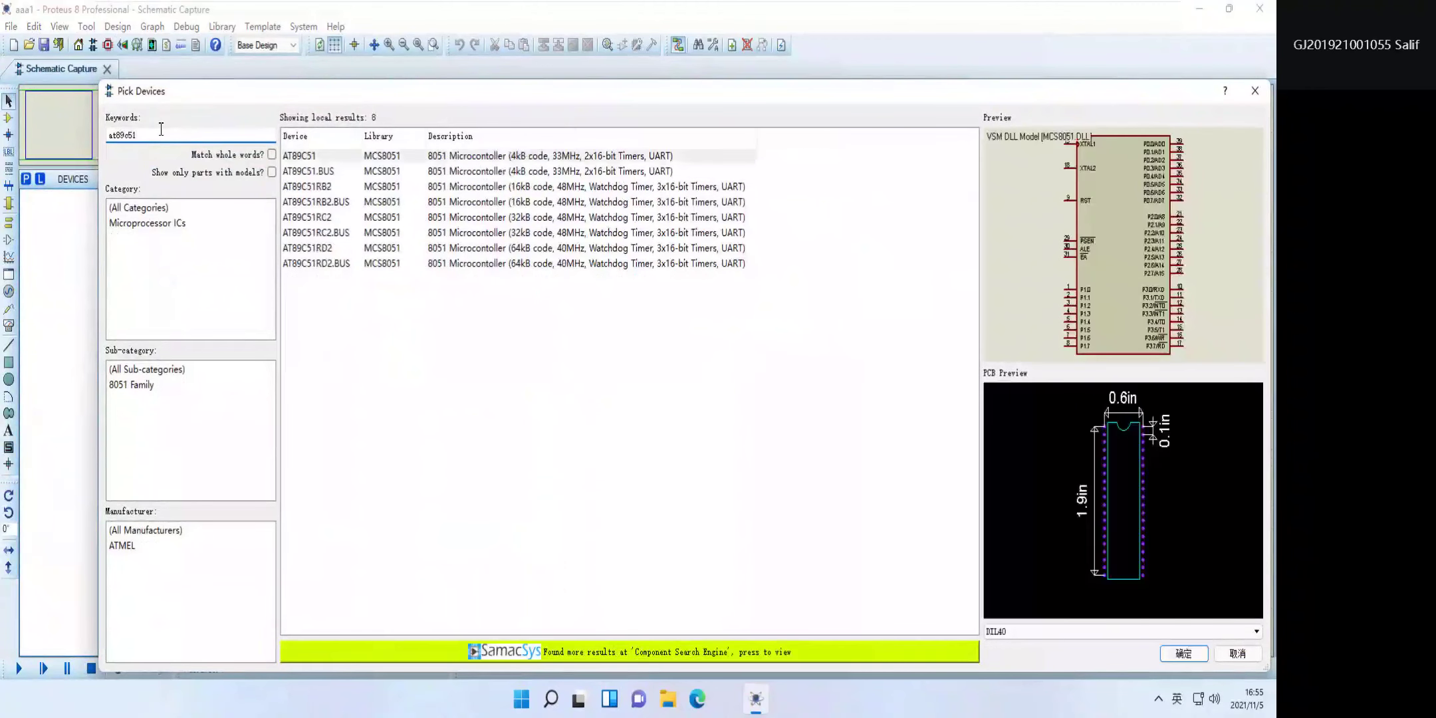
{"action": "left_click", "coordinate": [305, 157]}
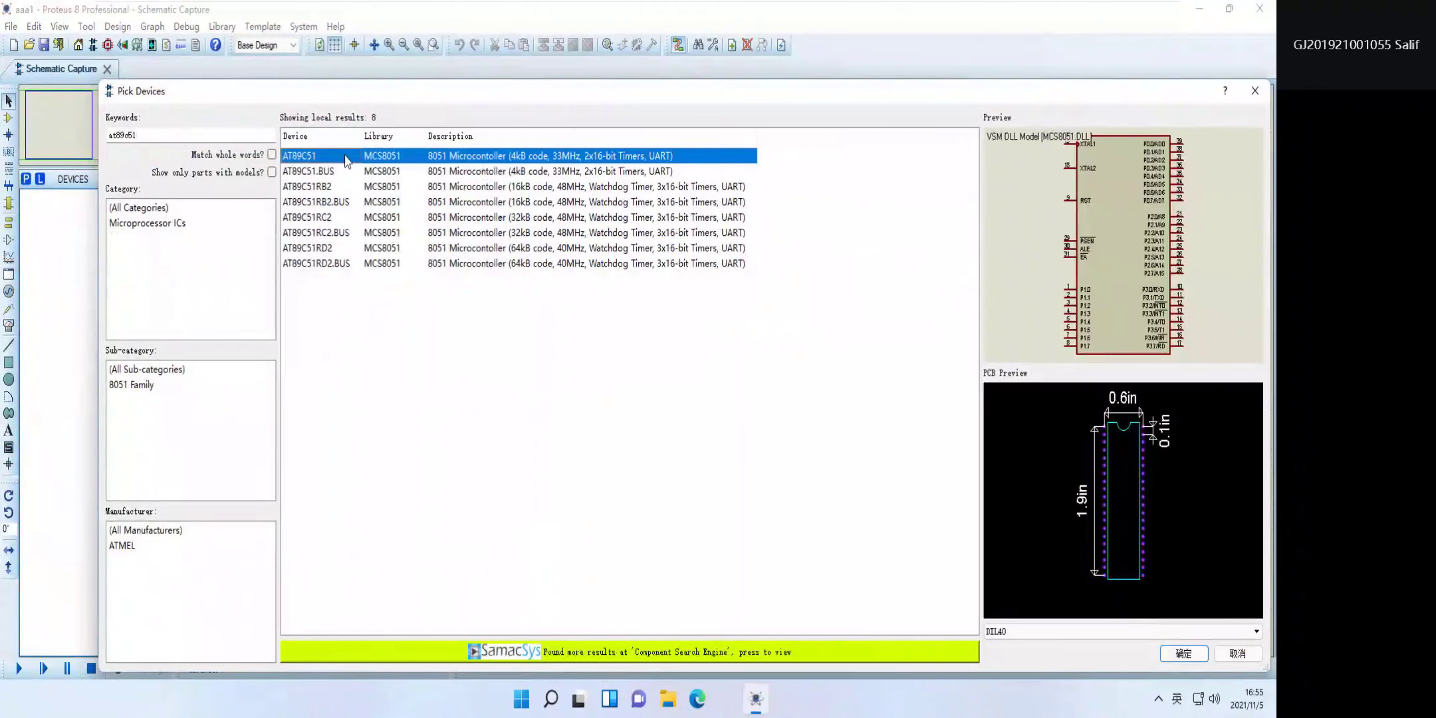
{"action": "double_click", "coordinate": [305, 156]}
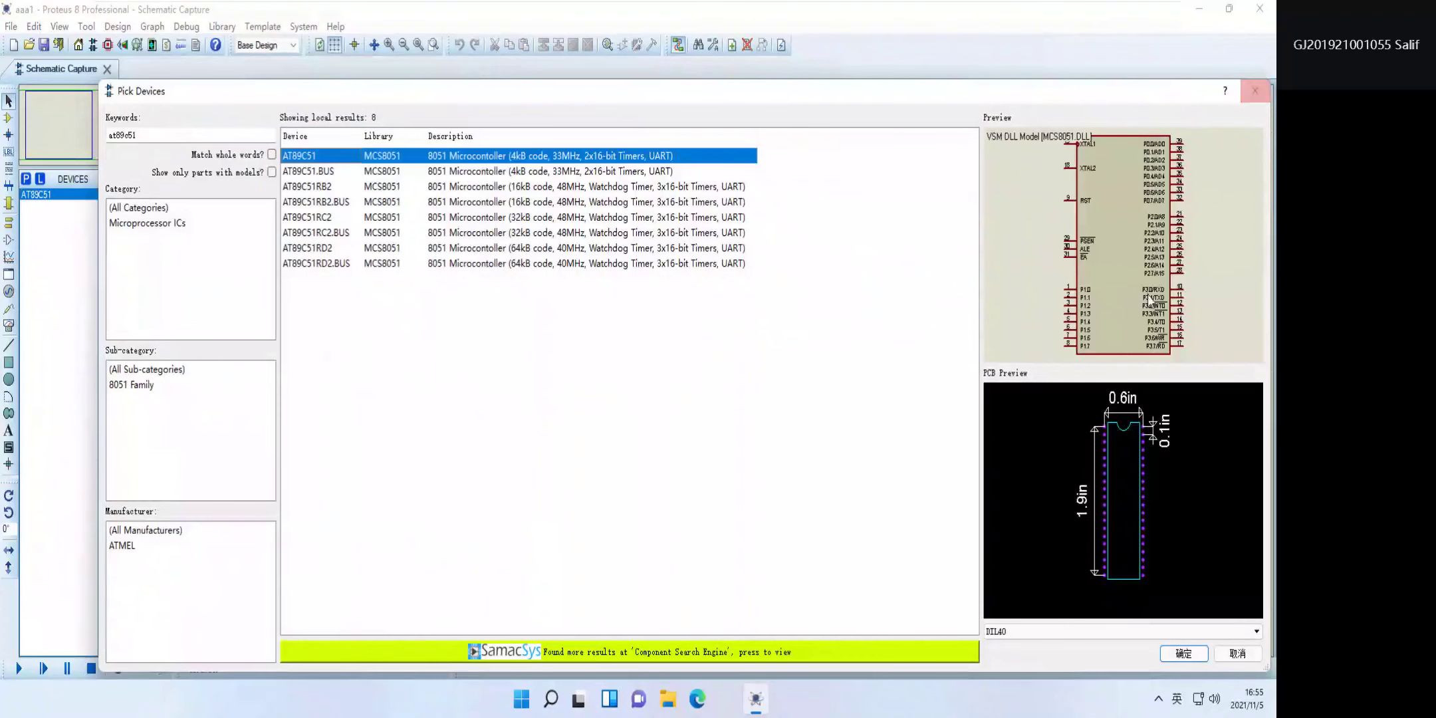
{"action": "left_click", "coordinate": [1183, 654]}
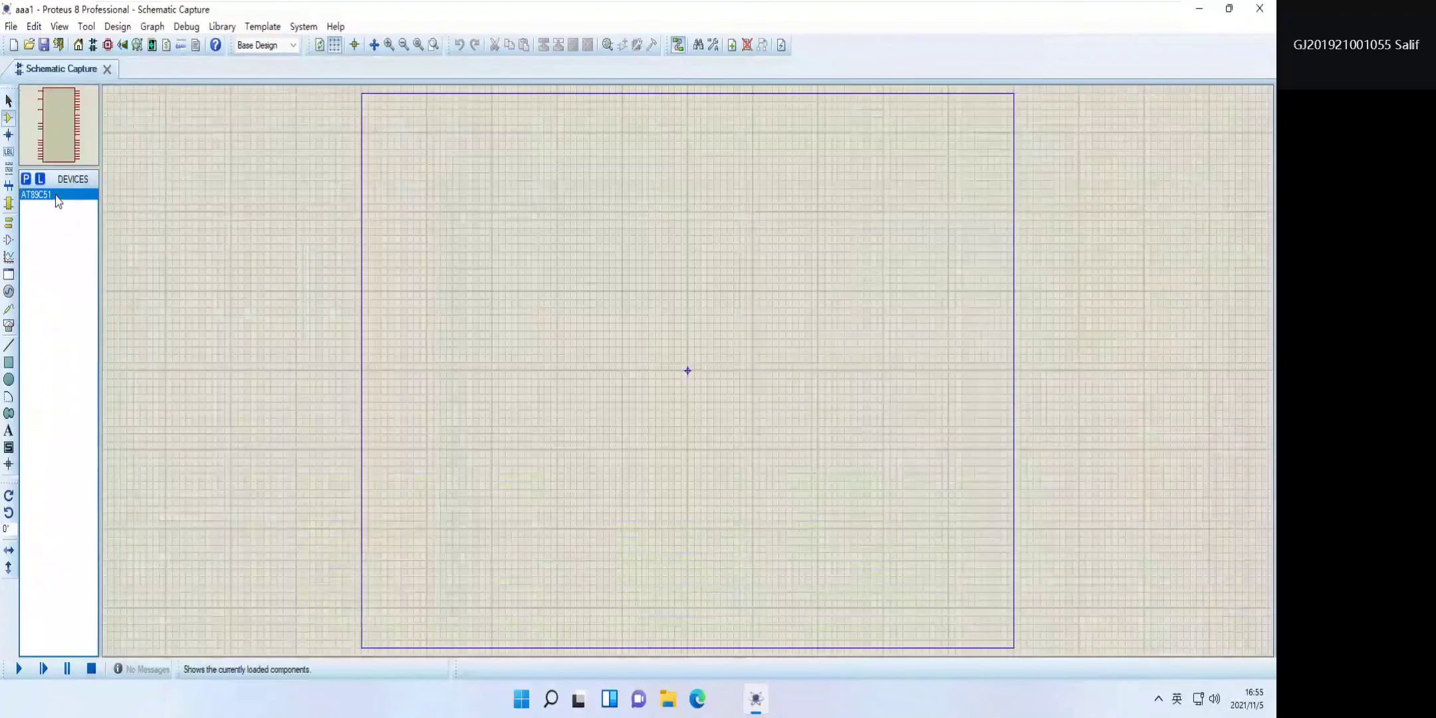
Place the AT89C51 near the middle of the schematic sheet and save the project.
{"action": "left_click", "coordinate": [691, 425]}
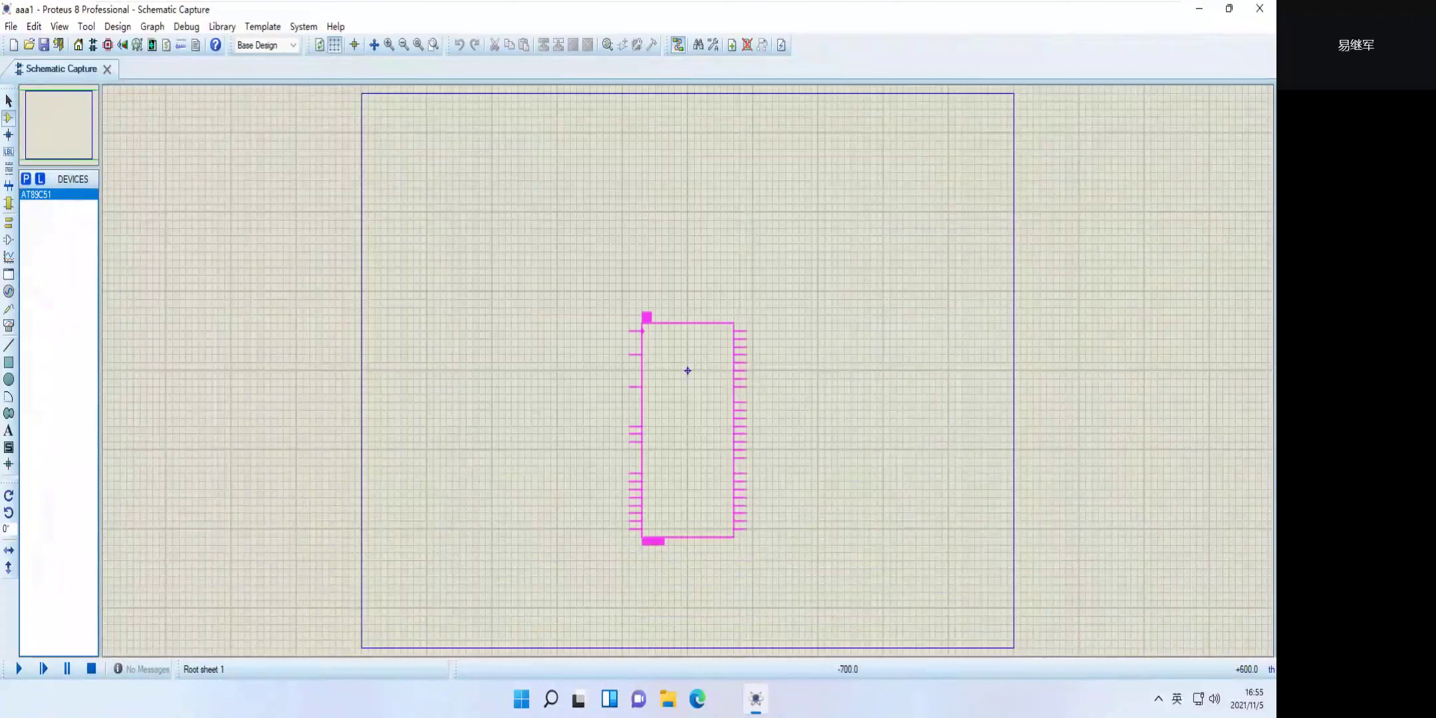
{"action": "left_click", "coordinate": [655, 342]}
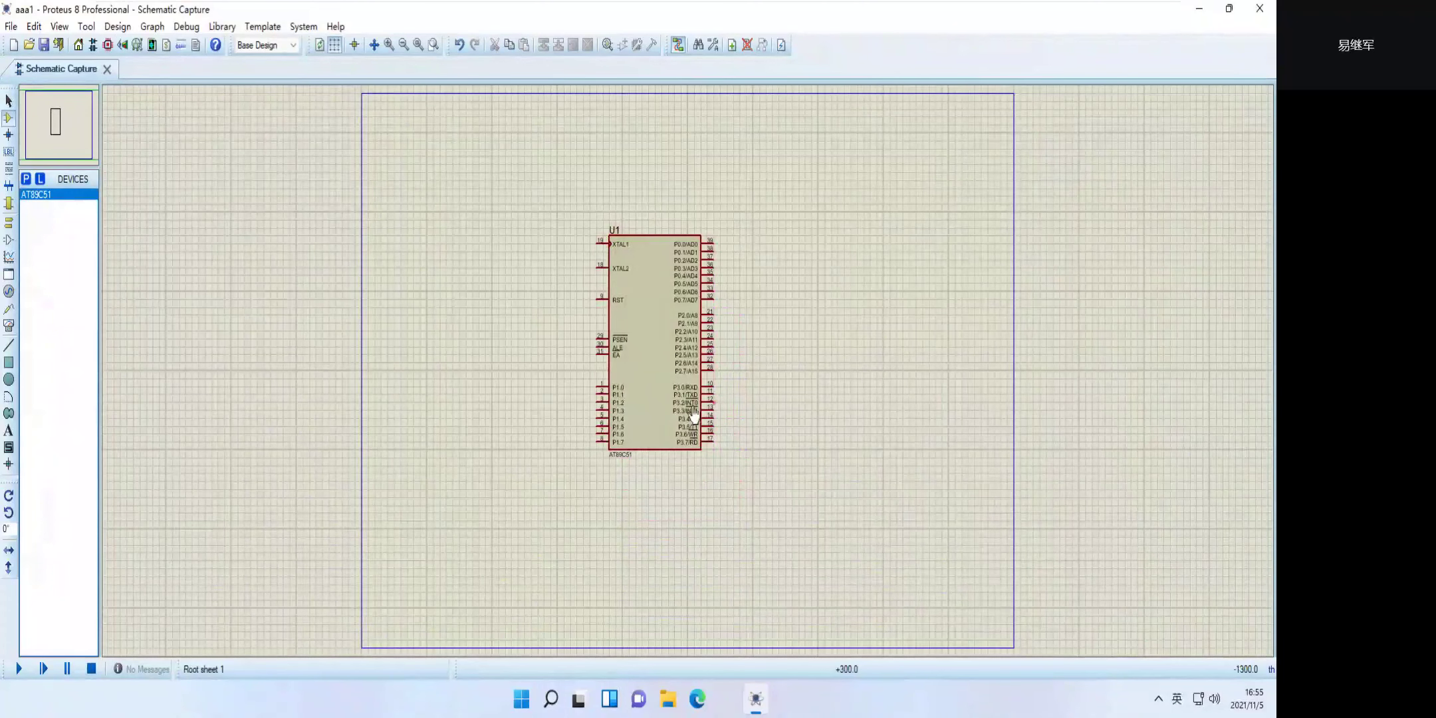
{"action": "left_click", "coordinate": [43, 47]}
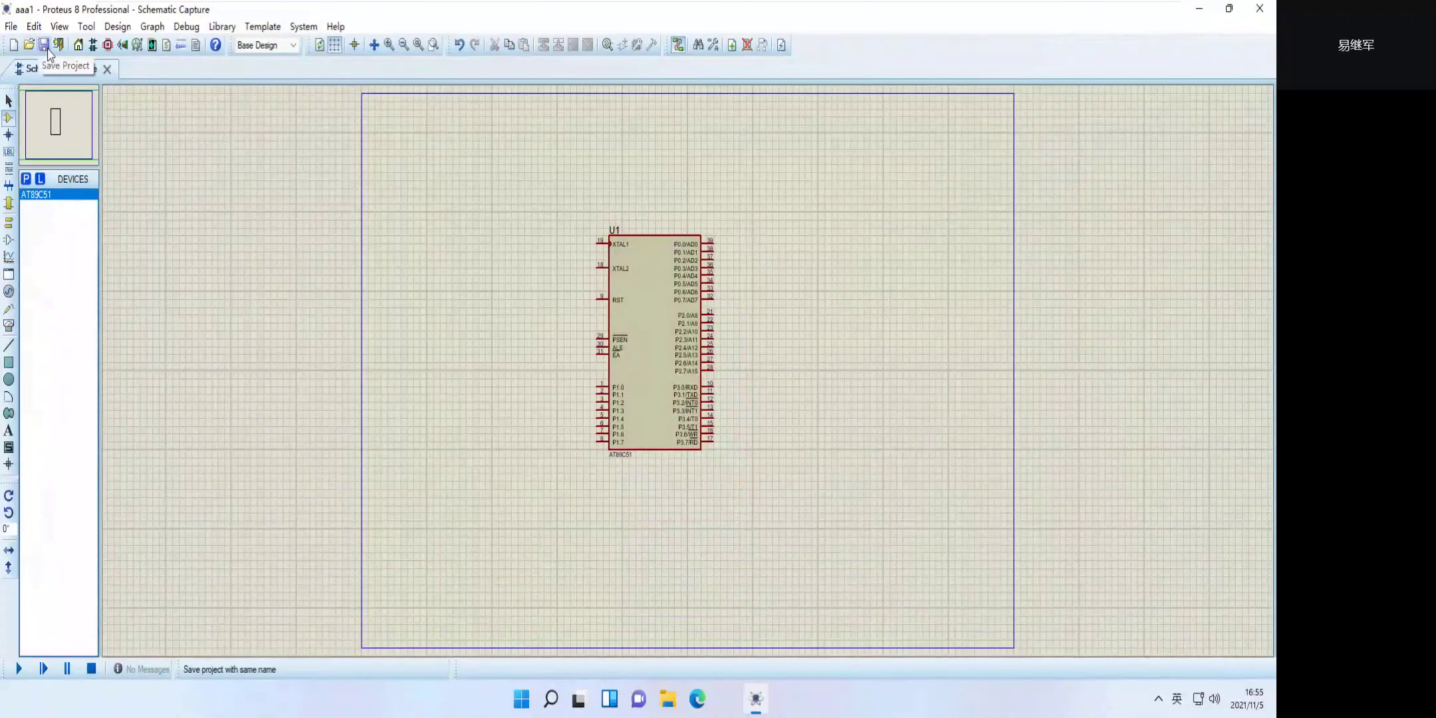
Create a firmware project from the AT89C51's component properties, with the 8051 family, ASEM-51 (Proteus) compiler and quick start files.
{"action": "double_click", "coordinate": [656, 344]}
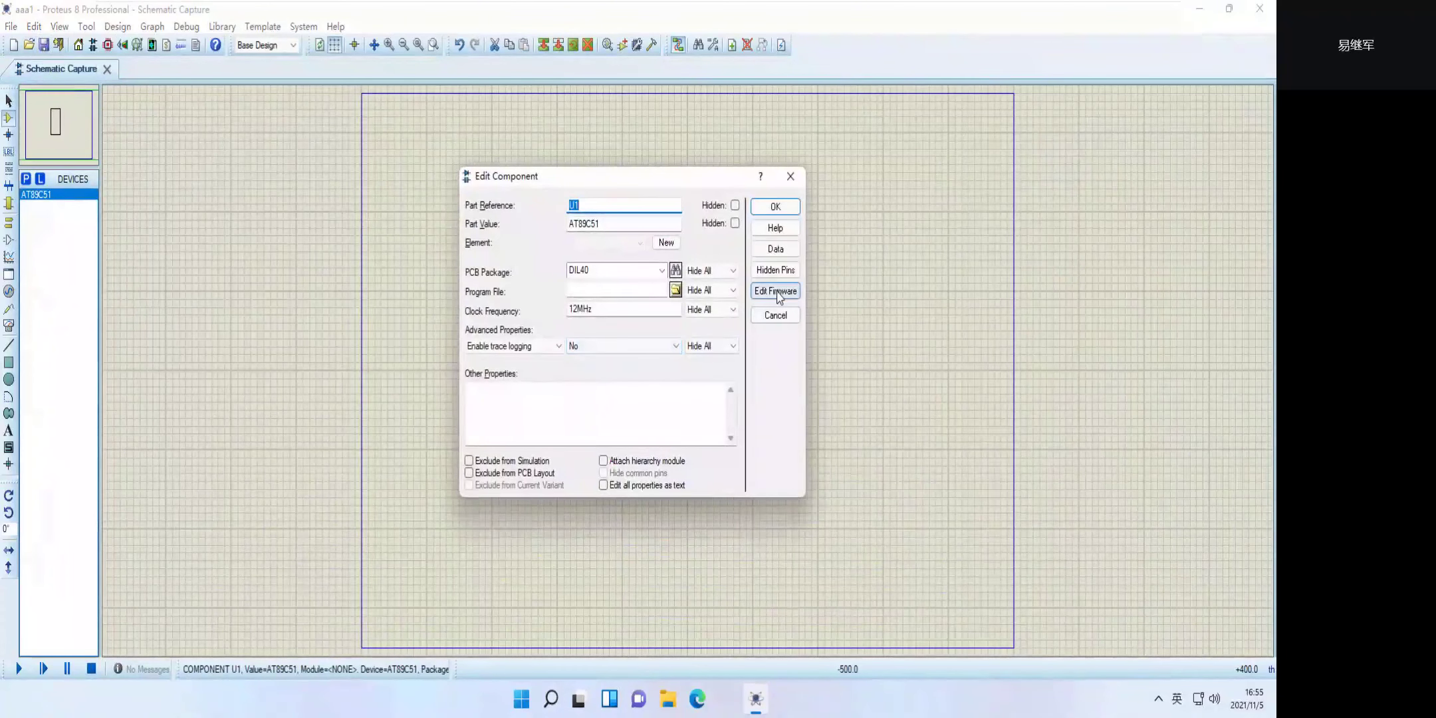
{"action": "left_click", "coordinate": [778, 292]}
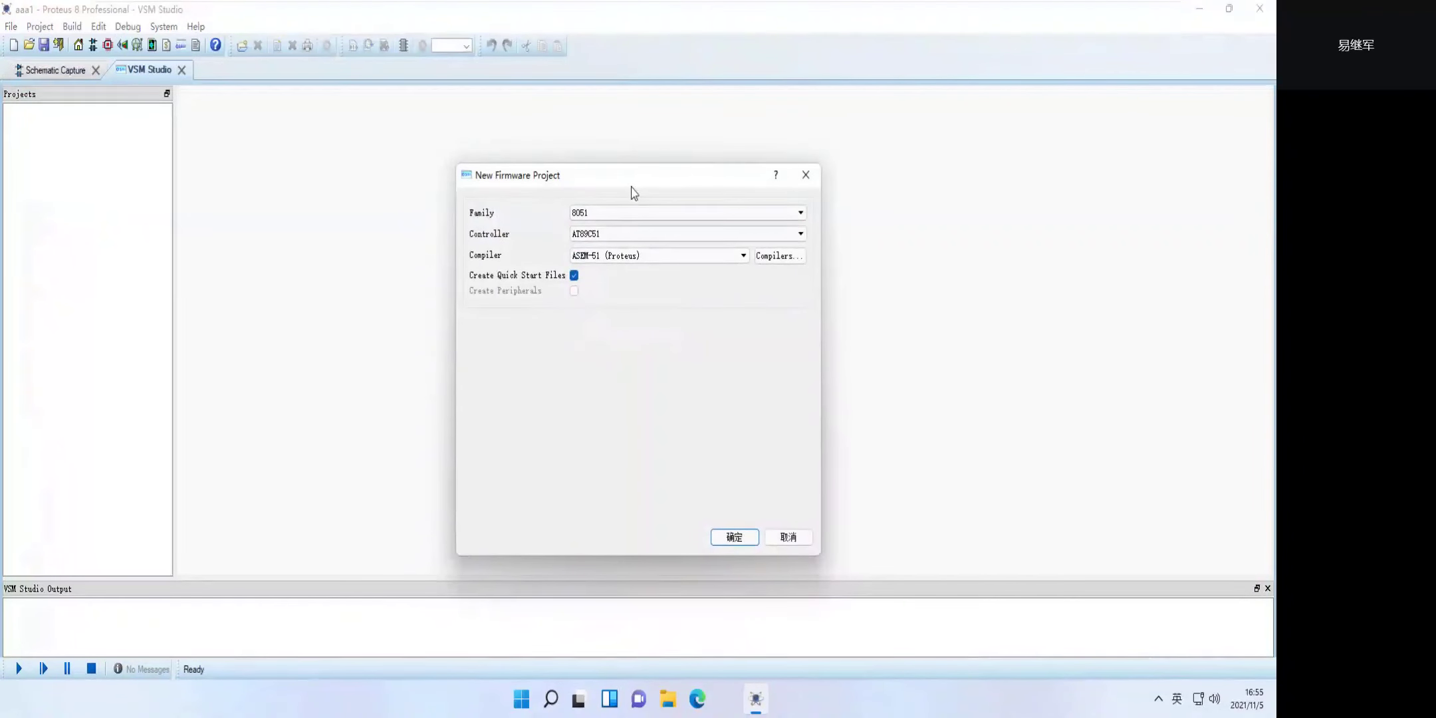
{"action": "left_click_drag", "start_coordinate": [605, 177], "coordinate": [527, 167]}
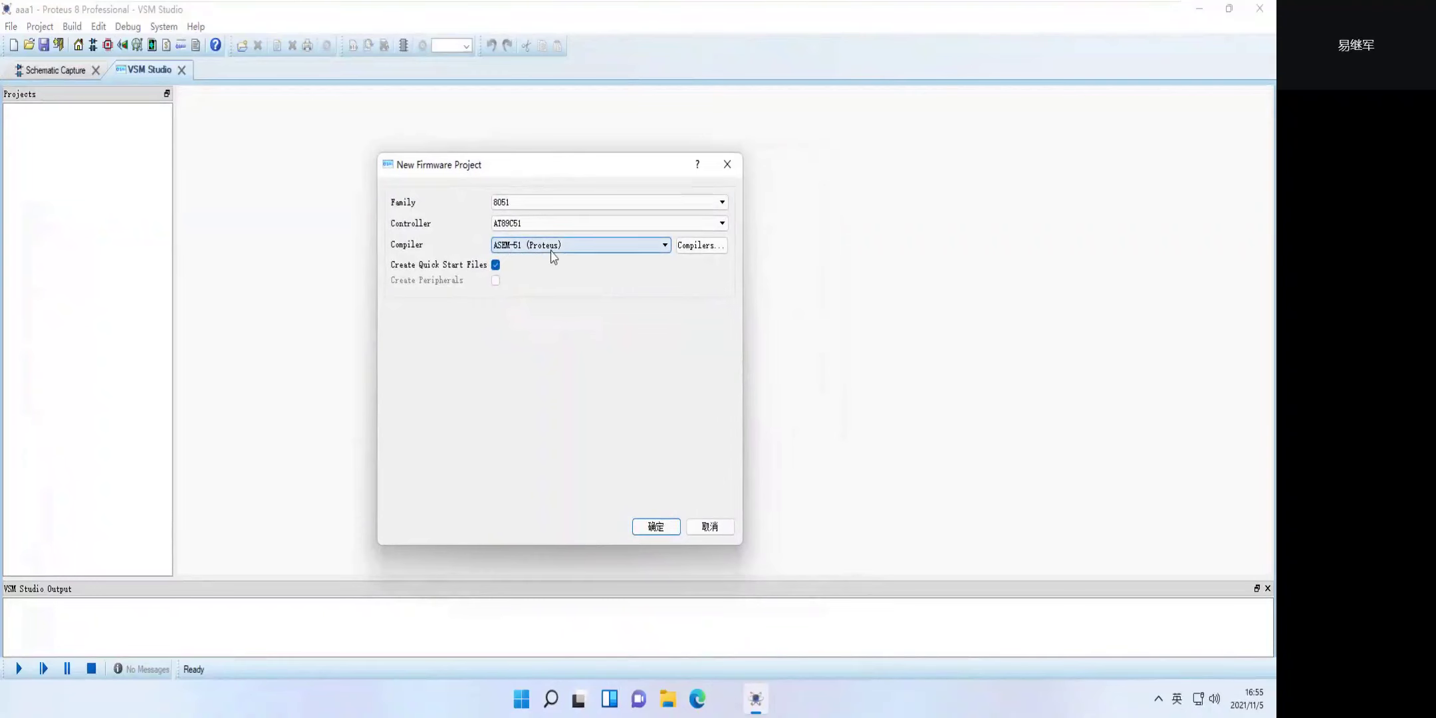
{"action": "left_click", "coordinate": [667, 249]}
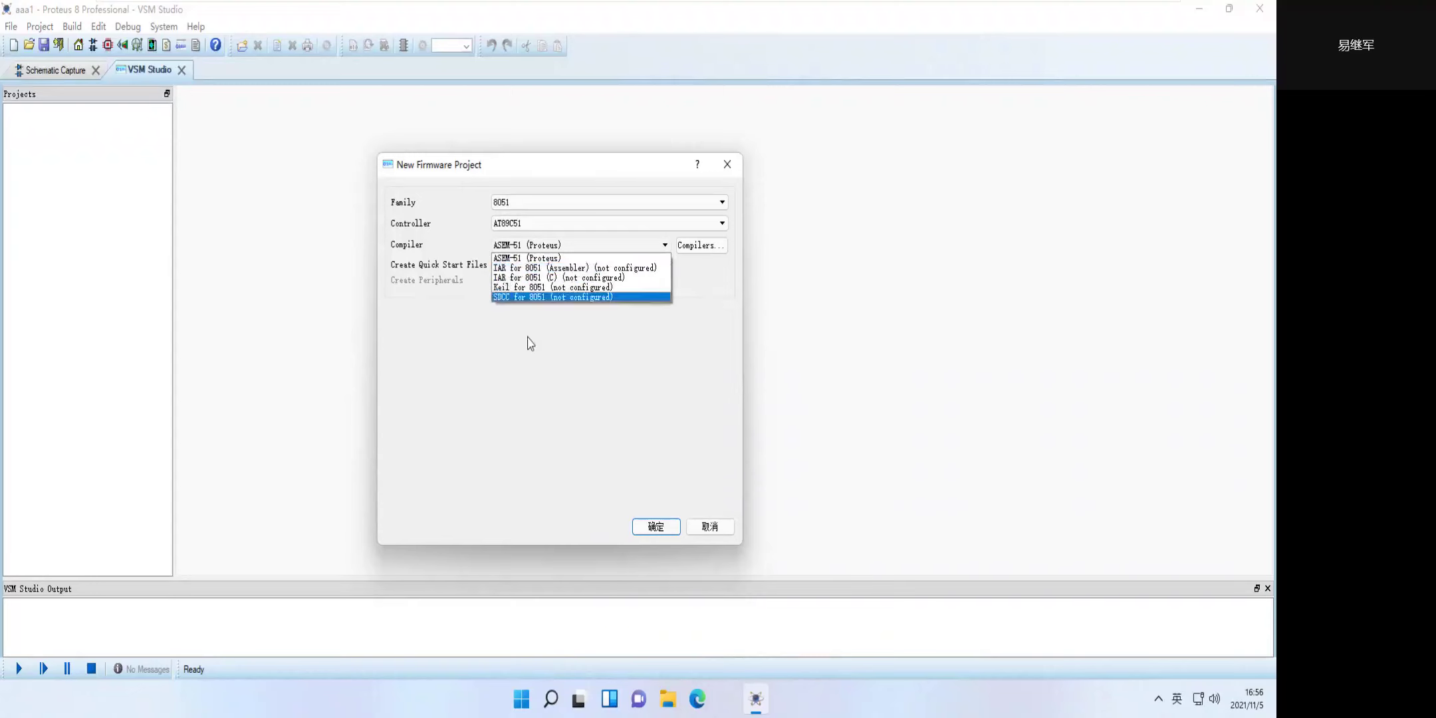
{"action": "left_click", "coordinate": [544, 313]}
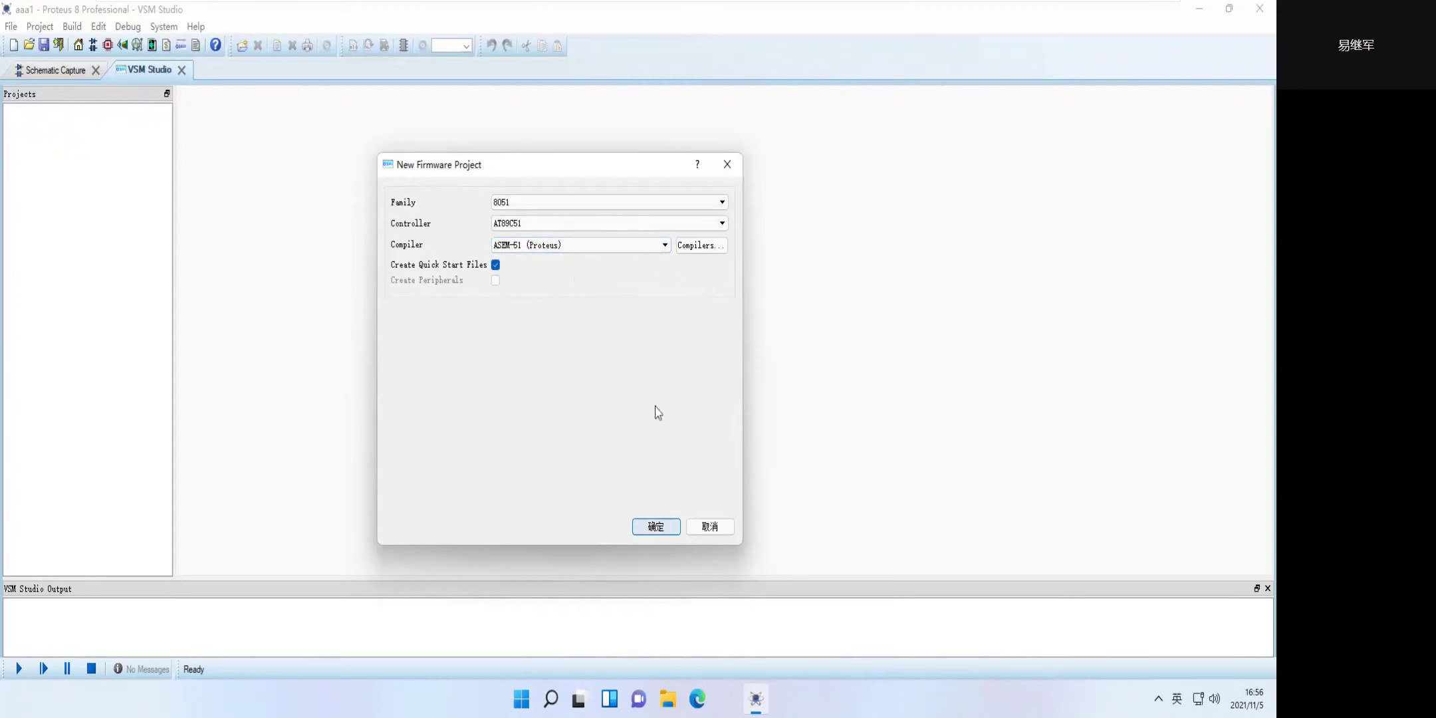
{"action": "left_click", "coordinate": [665, 245]}
{"action": "left_click", "coordinate": [664, 244]}
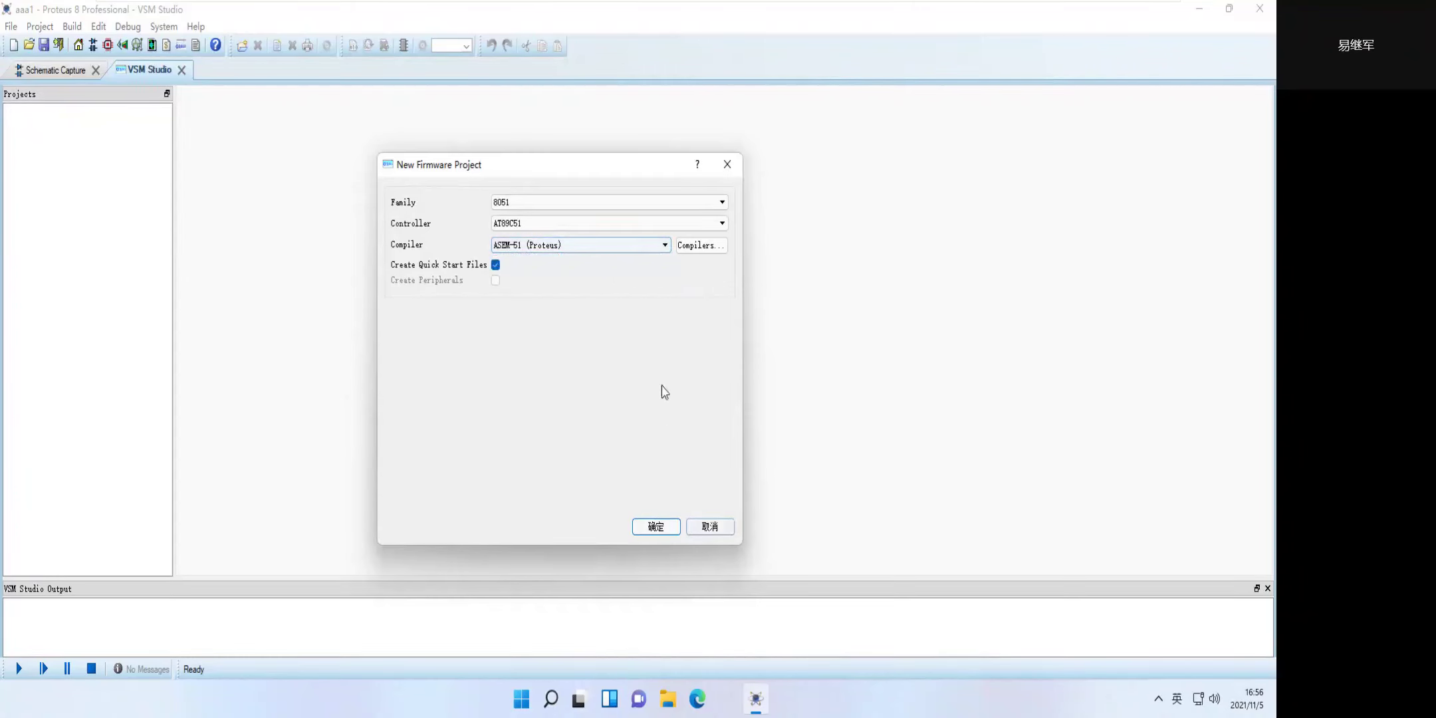
{"action": "left_click", "coordinate": [664, 244]}
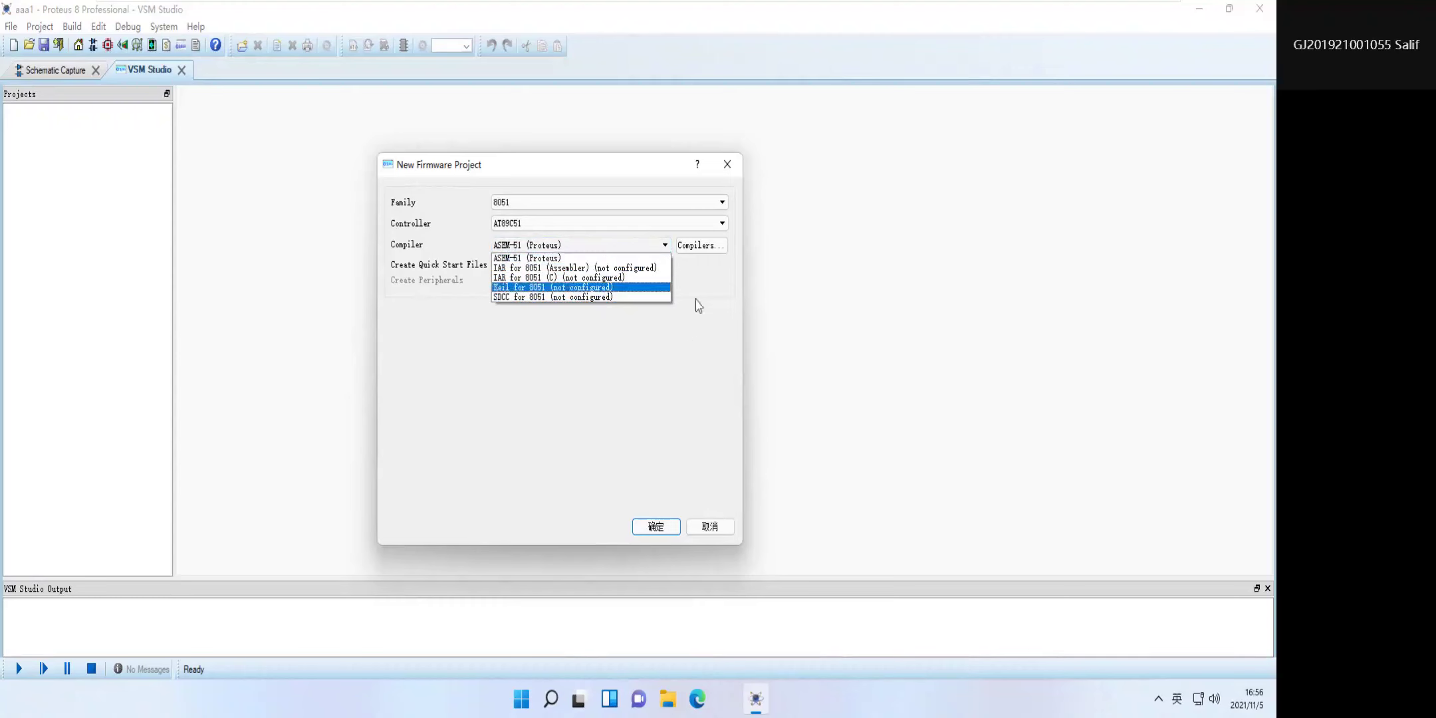
{"action": "left_click", "coordinate": [663, 259]}
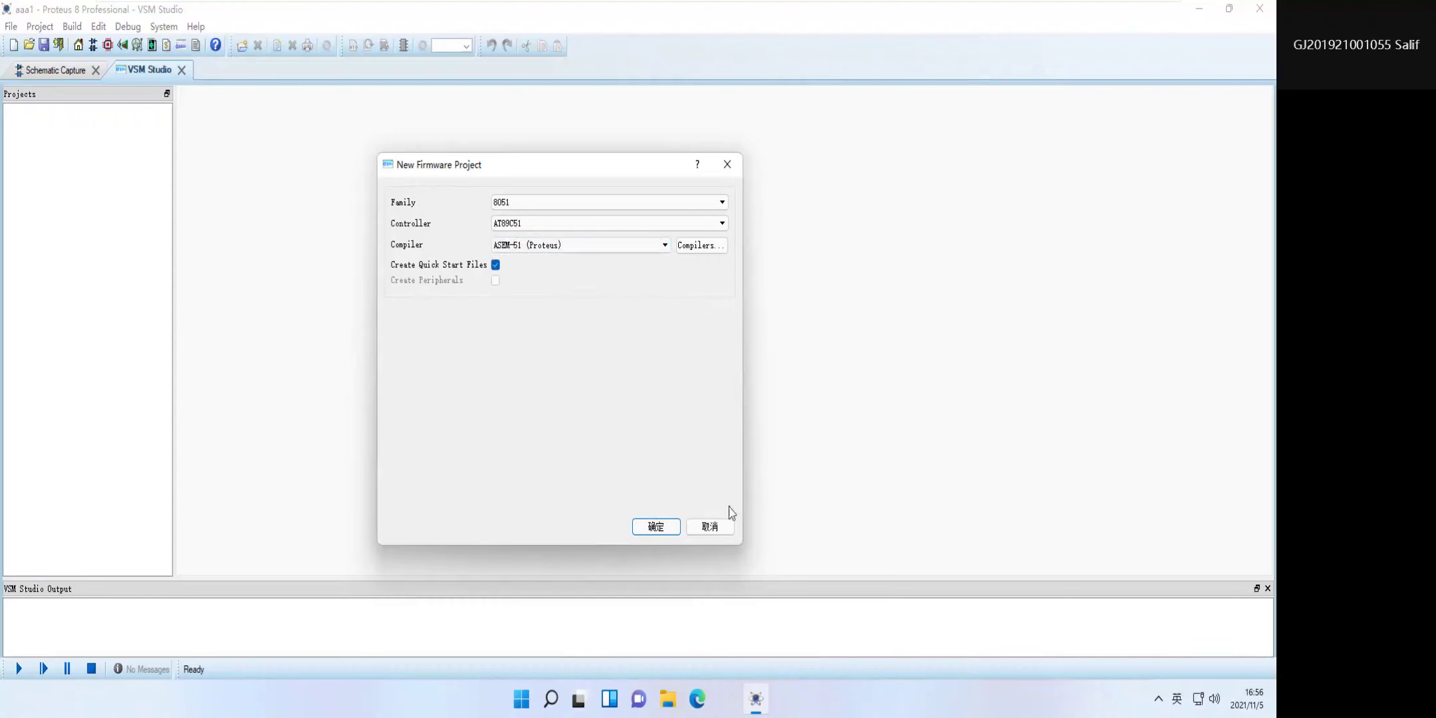
{"action": "left_click", "coordinate": [651, 527]}
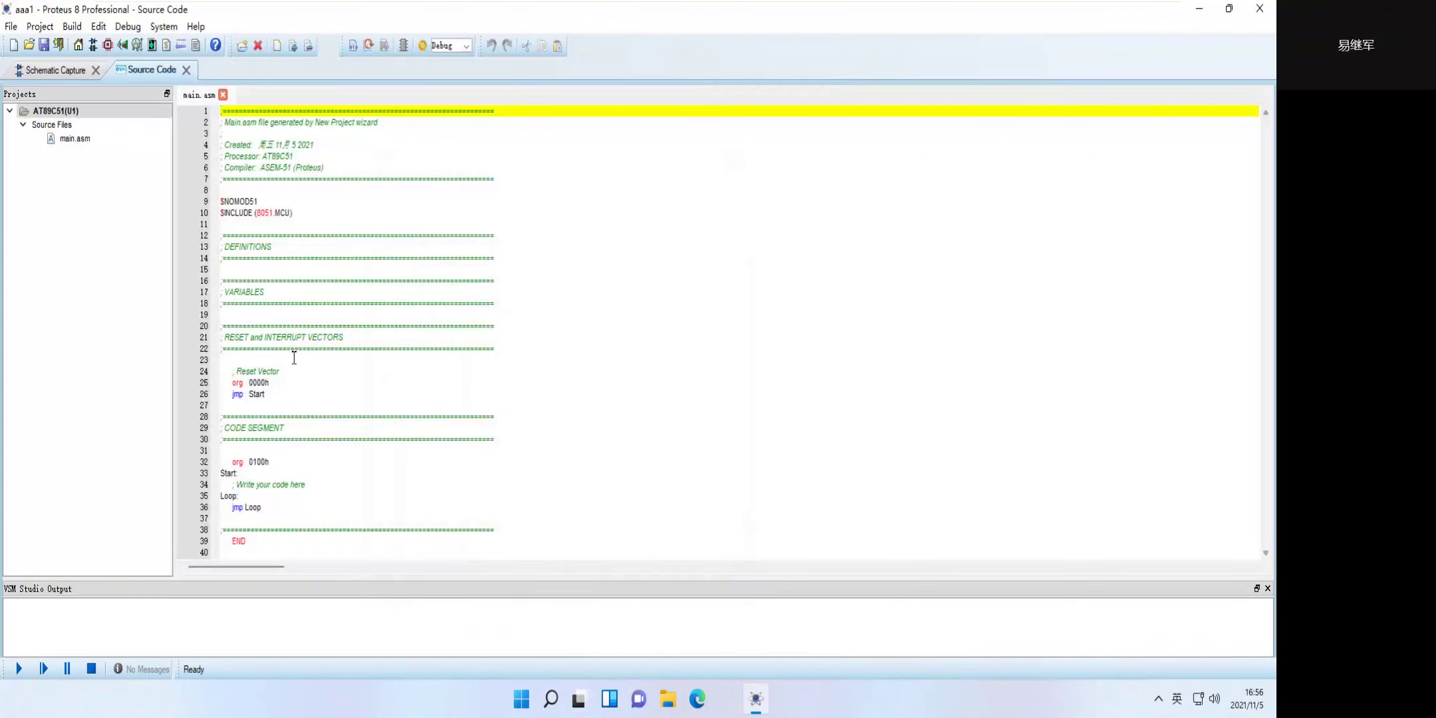
Examine the reset vector's org and jmp lines and the code segment's org 0100h and Start label in main.asm.
{"action": "left_click", "coordinate": [323, 424]}
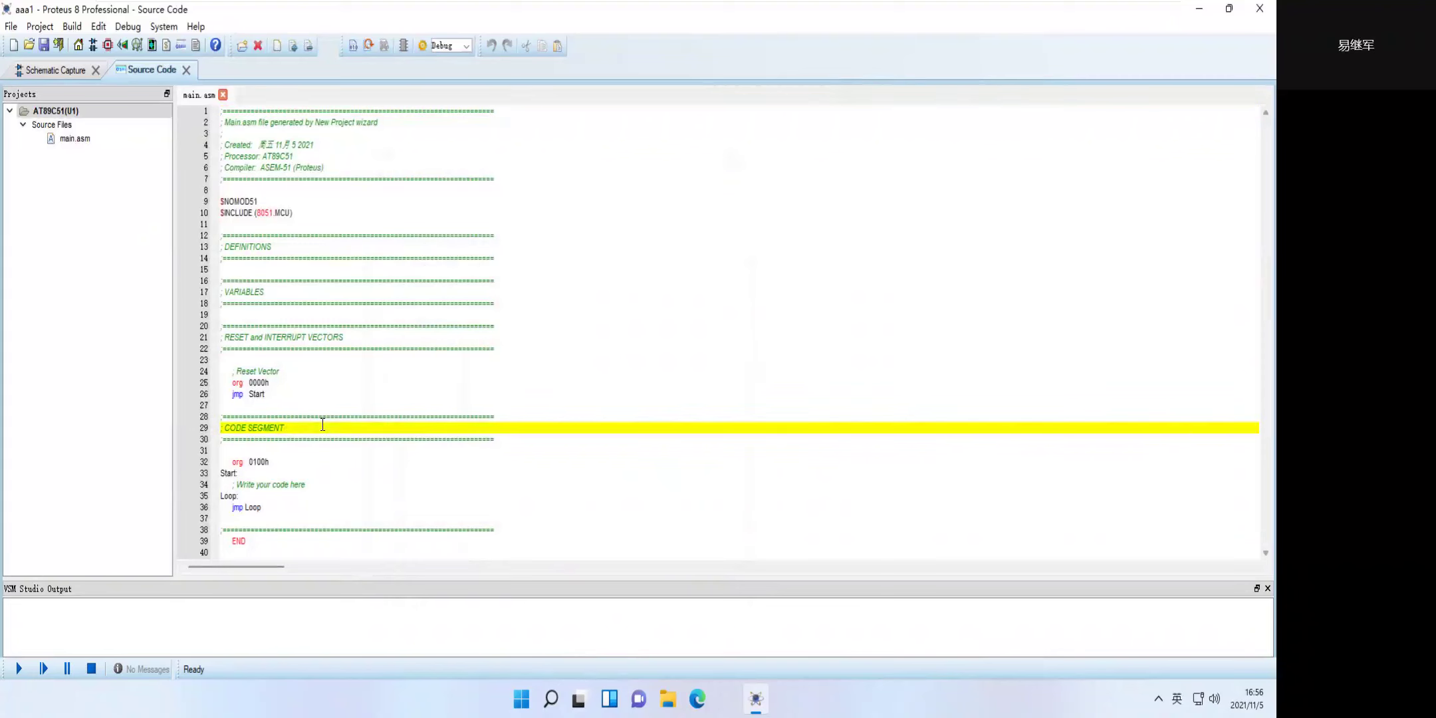
{"action": "mouse_move", "coordinate": [250, 384]}
{"action": "left_mouse_down"}
{"action": "mouse_move", "coordinate": [268, 384]}
{"action": "mouse_move", "coordinate": [245, 384]}
{"action": "left_mouse_up"}
{"action": "left_click", "coordinate": [251, 384]}
{"action": "mouse_move", "coordinate": [249, 384]}
{"action": "left_mouse_down"}
{"action": "mouse_move", "coordinate": [270, 383]}
{"action": "mouse_move", "coordinate": [234, 394]}
{"action": "mouse_move", "coordinate": [267, 395]}
{"action": "left_mouse_up"}
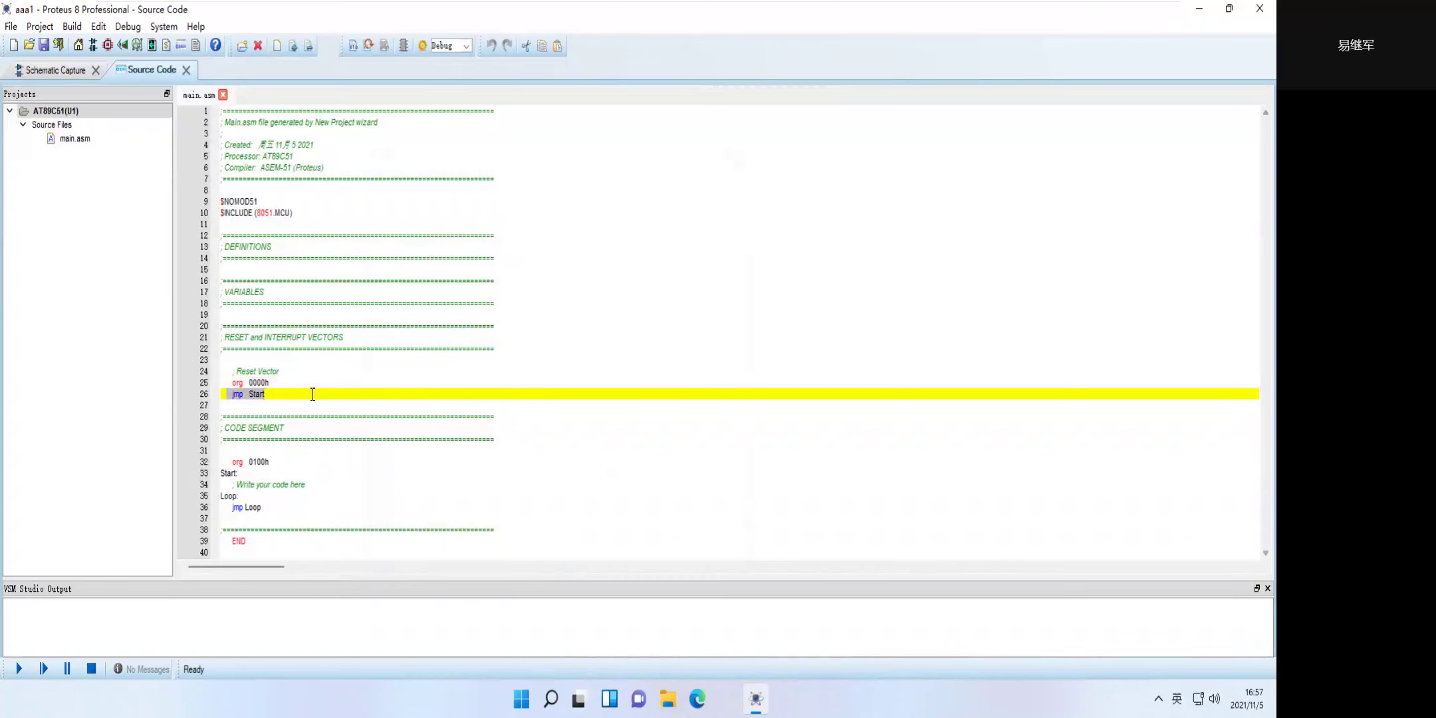
{"action": "left_click_drag", "start_coordinate": [231, 461], "coordinate": [275, 461]}
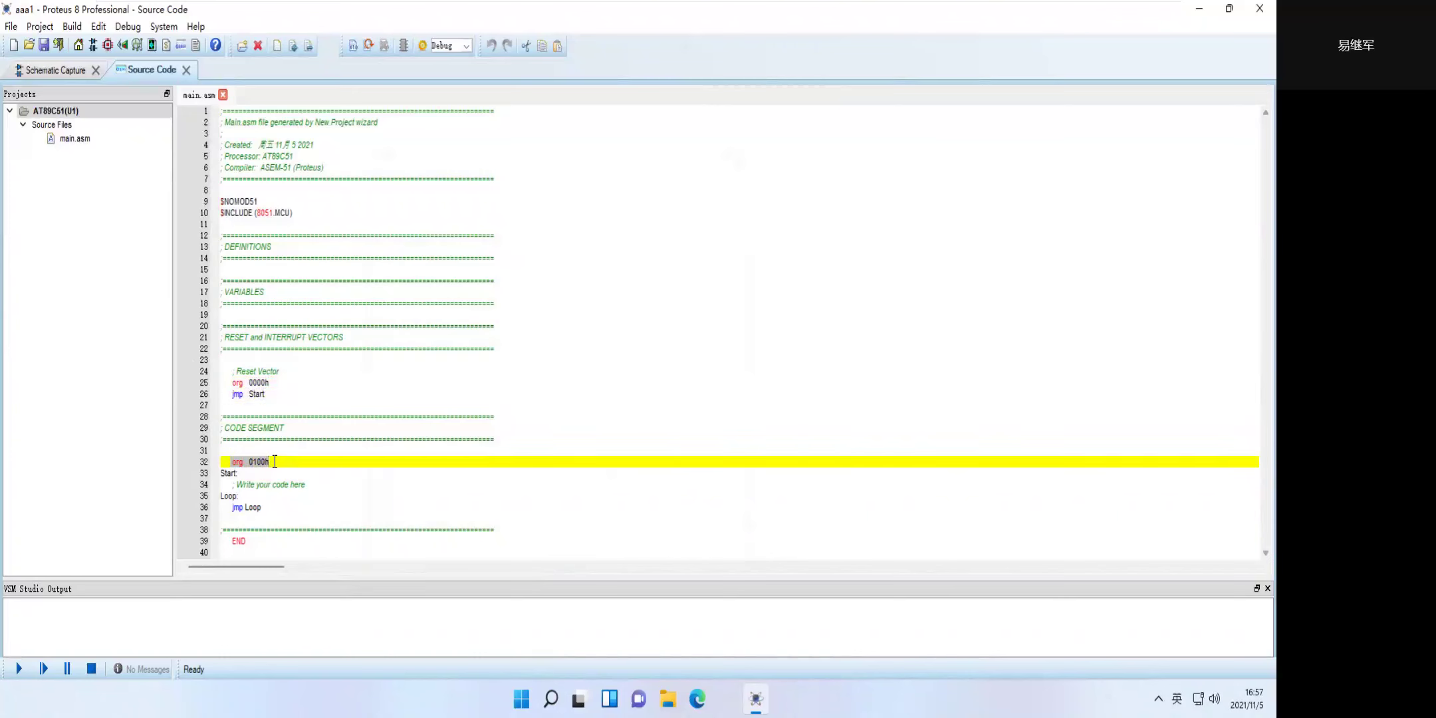
{"action": "left_click", "coordinate": [232, 473]}
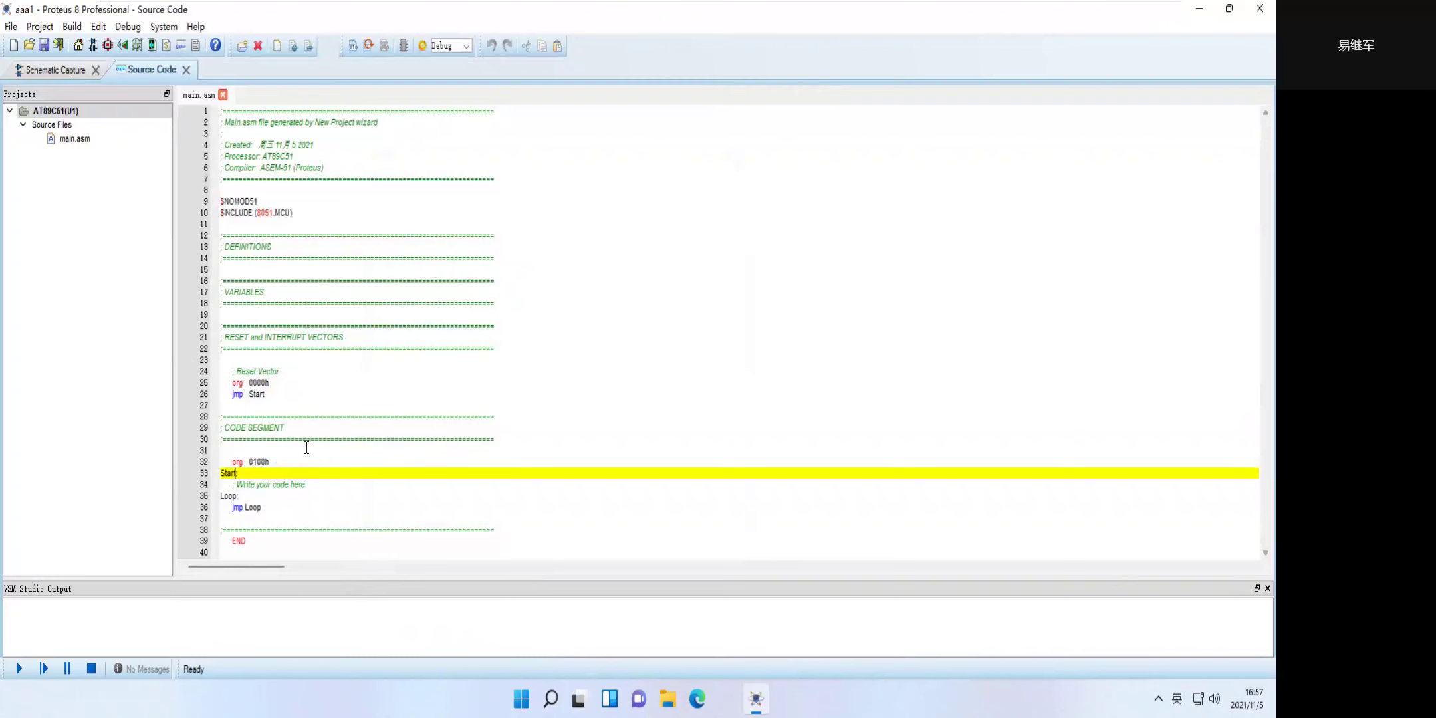
{"action": "left_click_drag", "start_coordinate": [244, 383], "coordinate": [233, 385]}
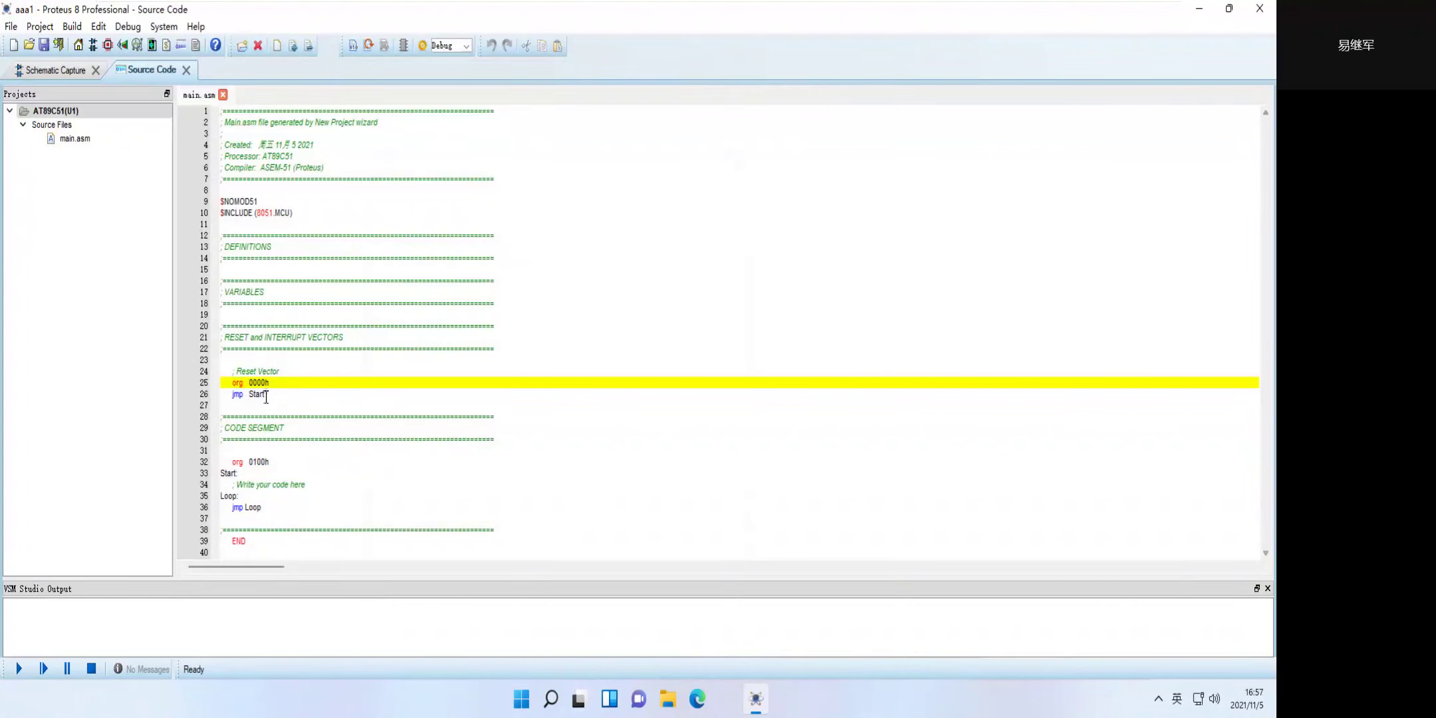
{"action": "double_click", "coordinate": [237, 393]}
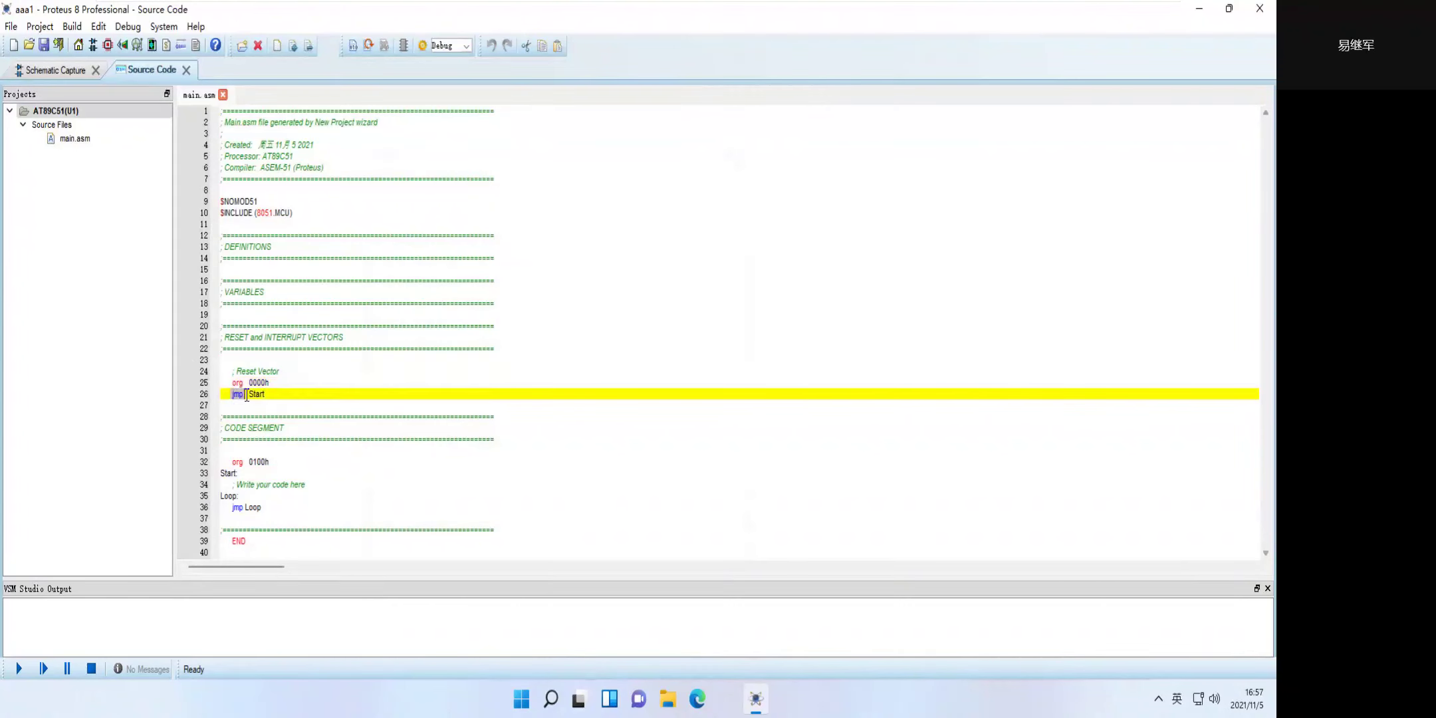
{"action": "left_click", "coordinate": [259, 383]}
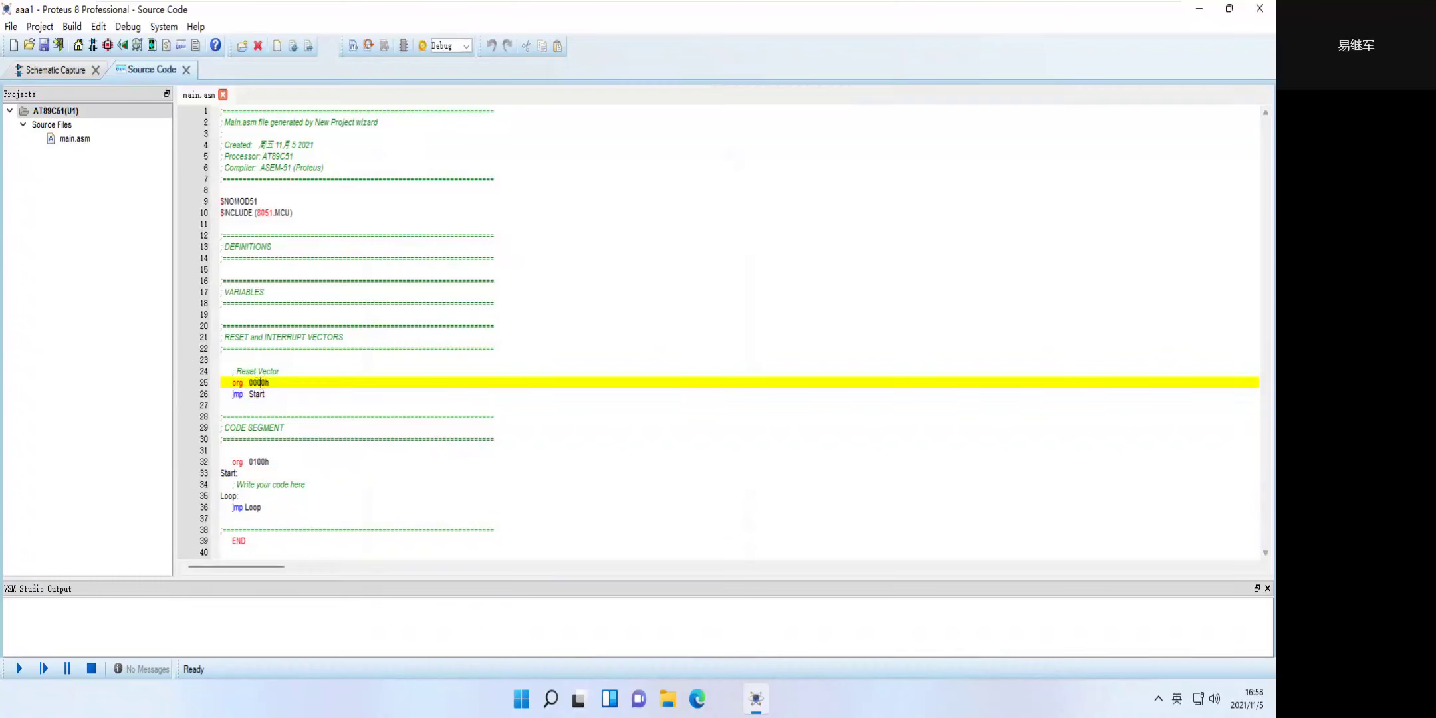
Switch to the PowerPoint lecture showing the MOV instruction slide and maximize its window.
{"action": "key", "text": "alt+Tab"}
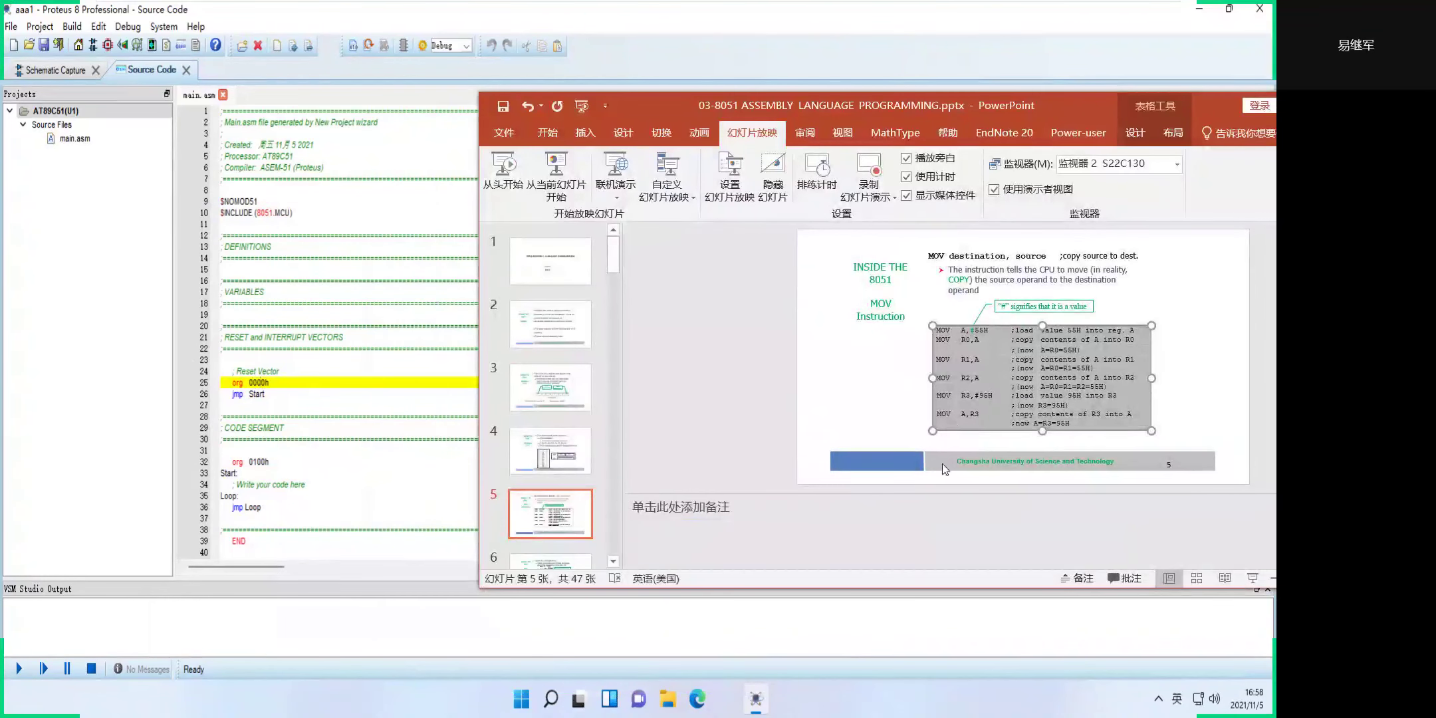
{"action": "left_click", "coordinate": [984, 353]}
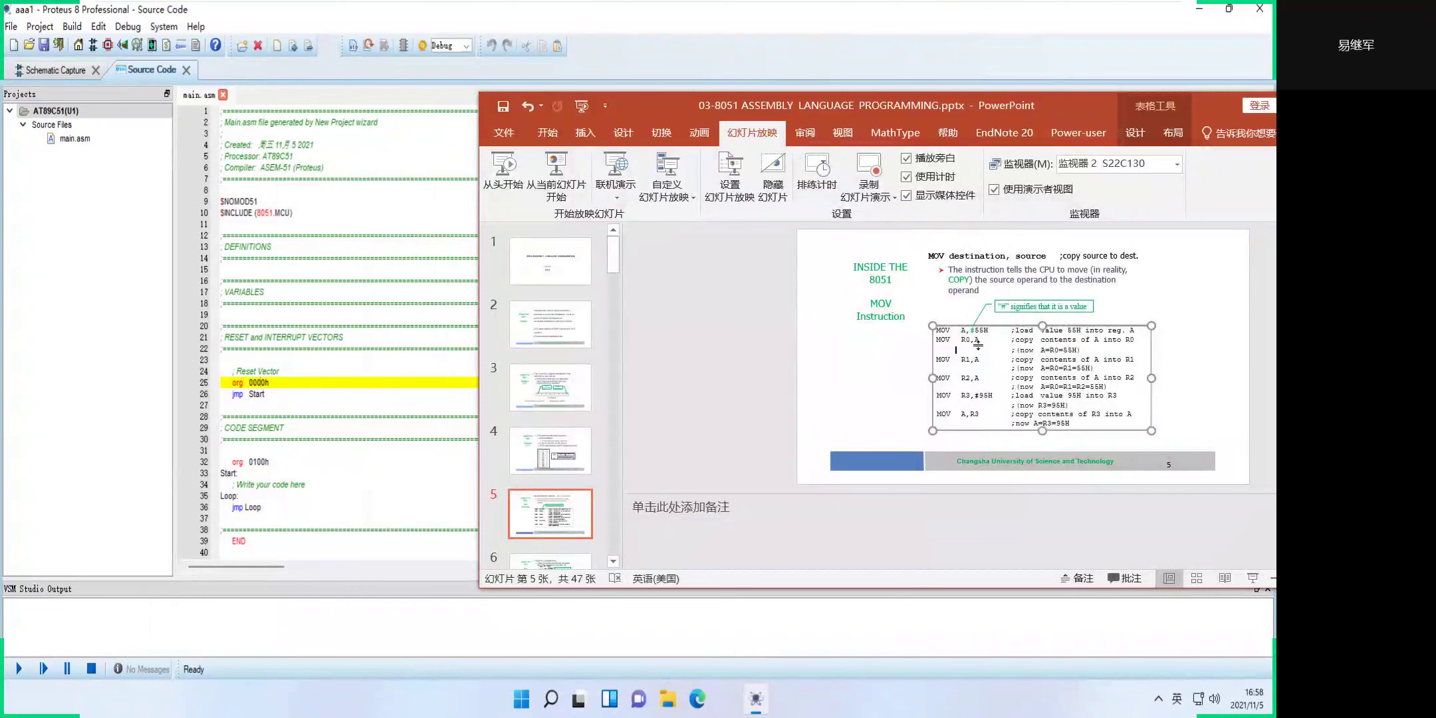
{"action": "left_click_drag", "start_coordinate": [934, 110], "coordinate": [466, 1]}
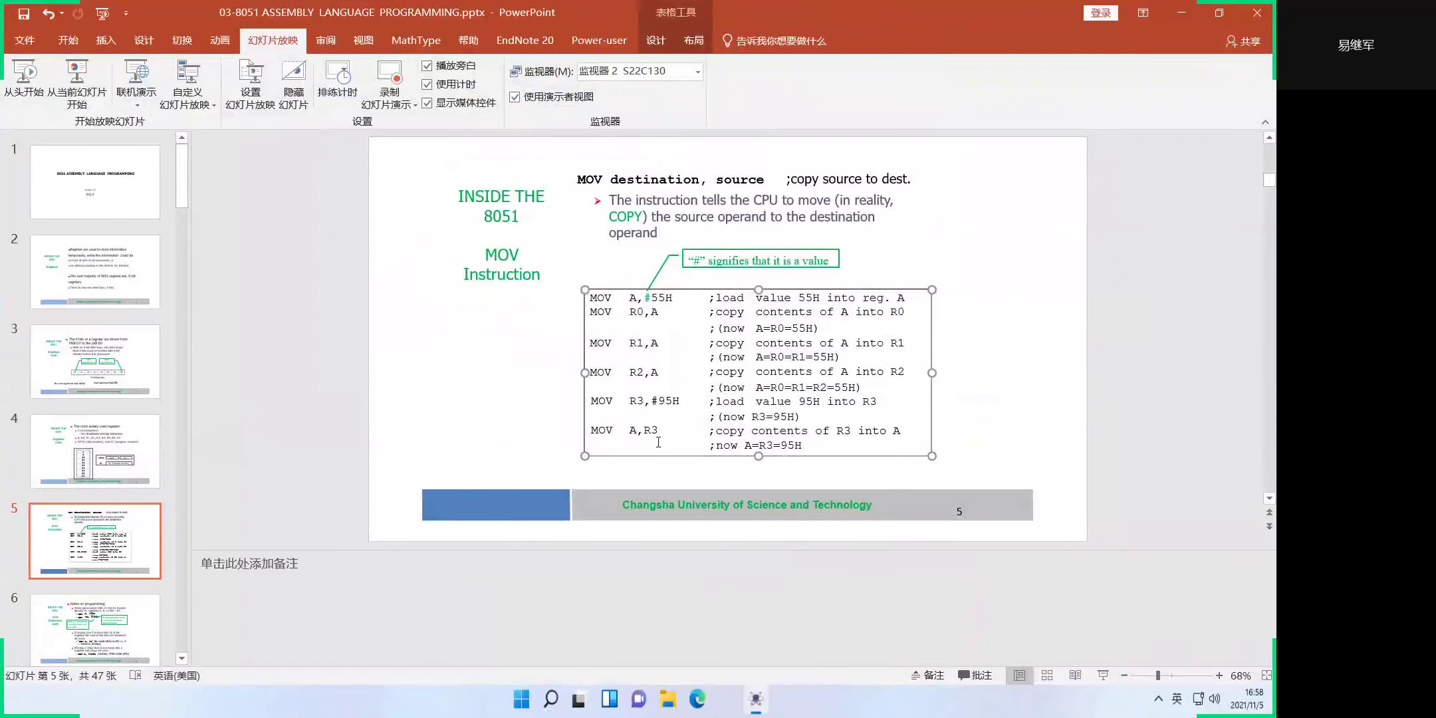
Enter MOV A,#55H as the first line of the MOV slide's notes and start a new line.
{"action": "left_click", "coordinate": [335, 578]}
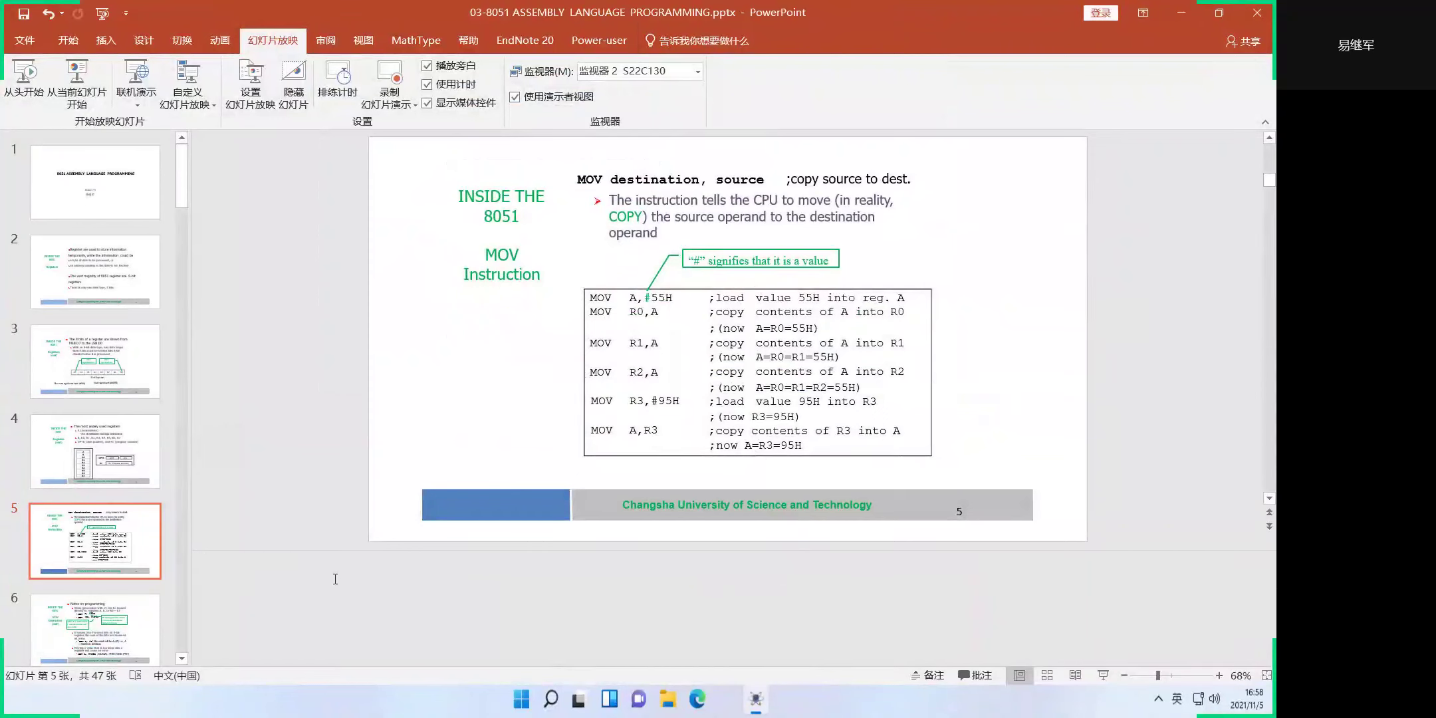
{"action": "type", "text": "MOV A,#"}
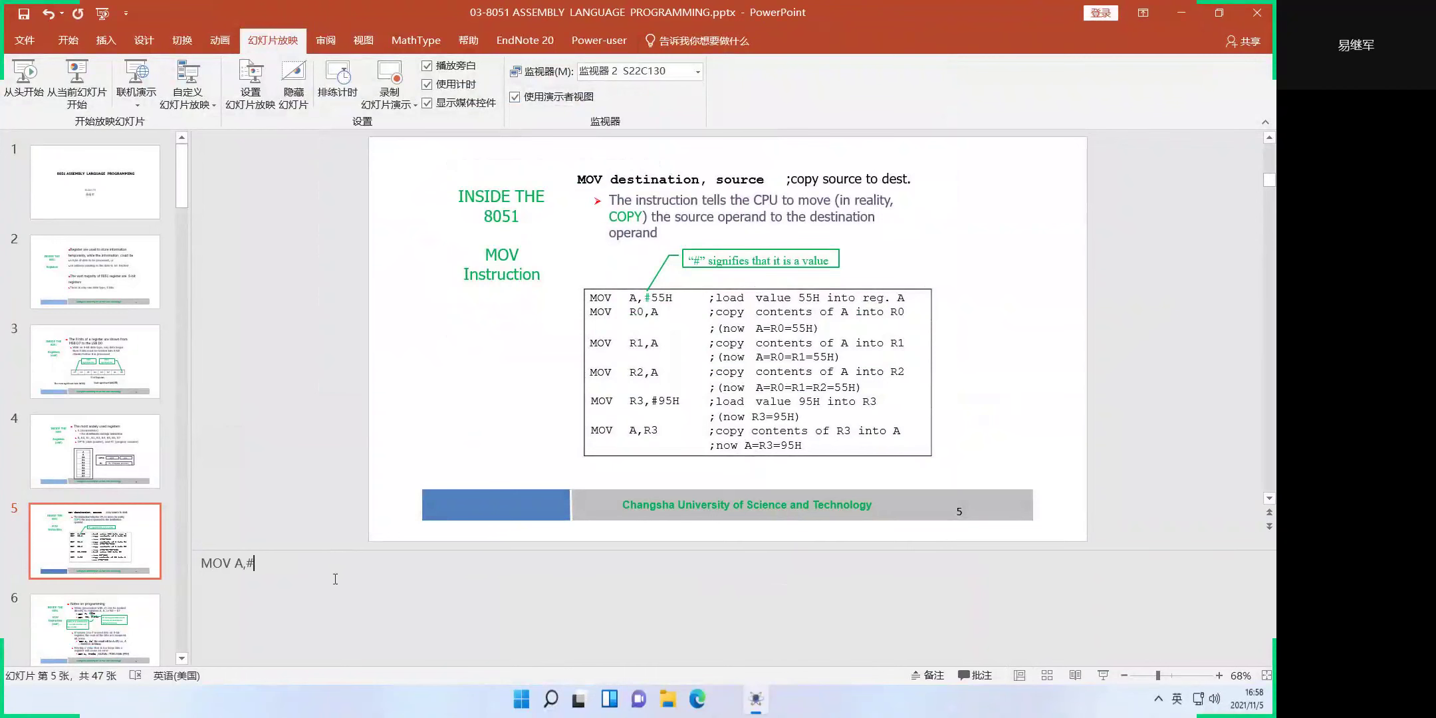
{"action": "type", "text": "55h"}
{"action": "key", "text": "BackSpace"}
{"action": "type", "text": "H"}
{"action": "key", "text": "Return"}
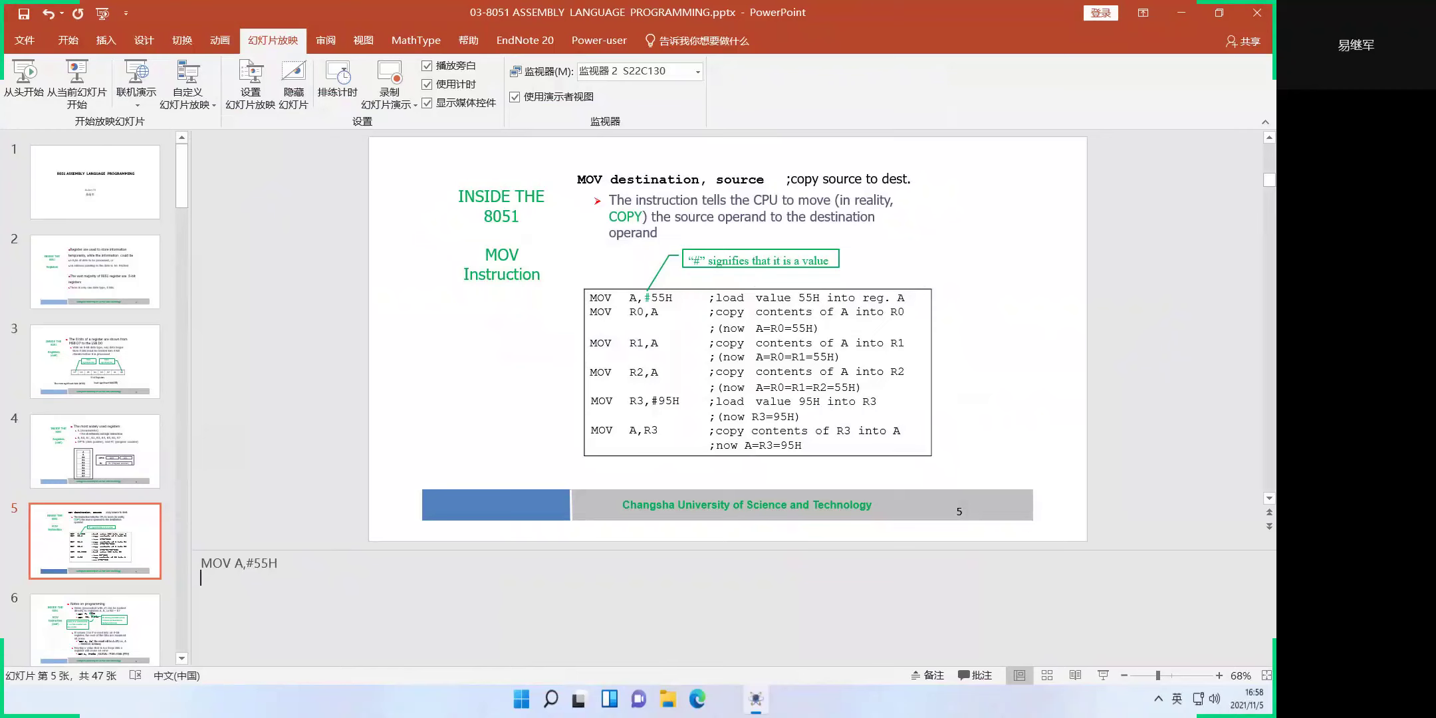